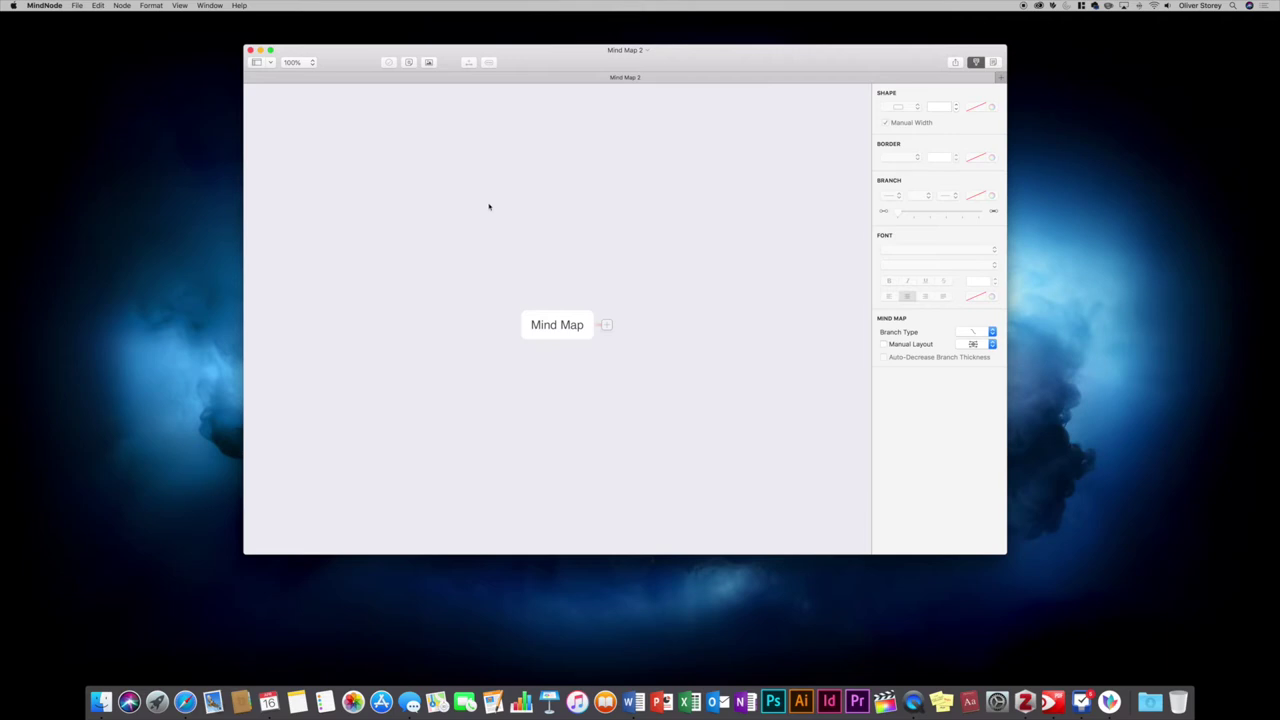
Edit the root node's text, then undo the deletion to keep 'Mind Map'
{"action": "left_click", "coordinate": [555, 327]}
{"action": "double_click", "coordinate": [556, 326]}
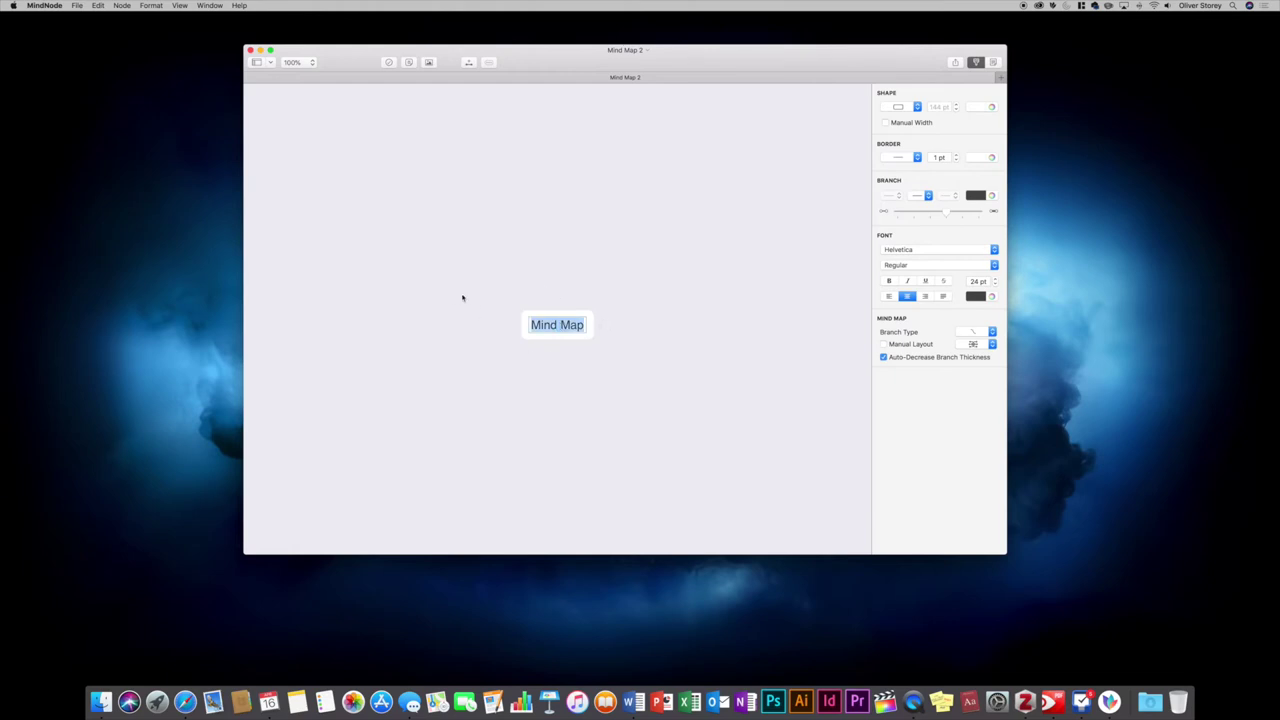
{"action": "key", "text": "BackSpace"}
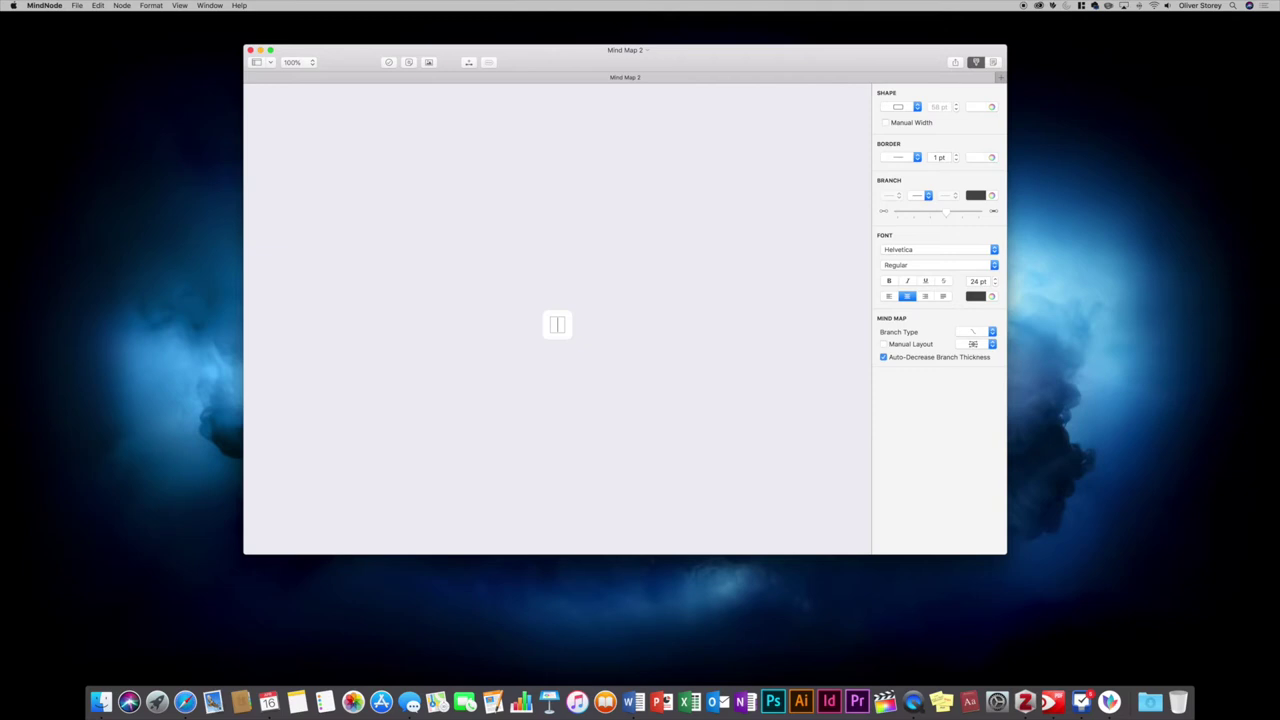
{"action": "key", "text": "super+z"}
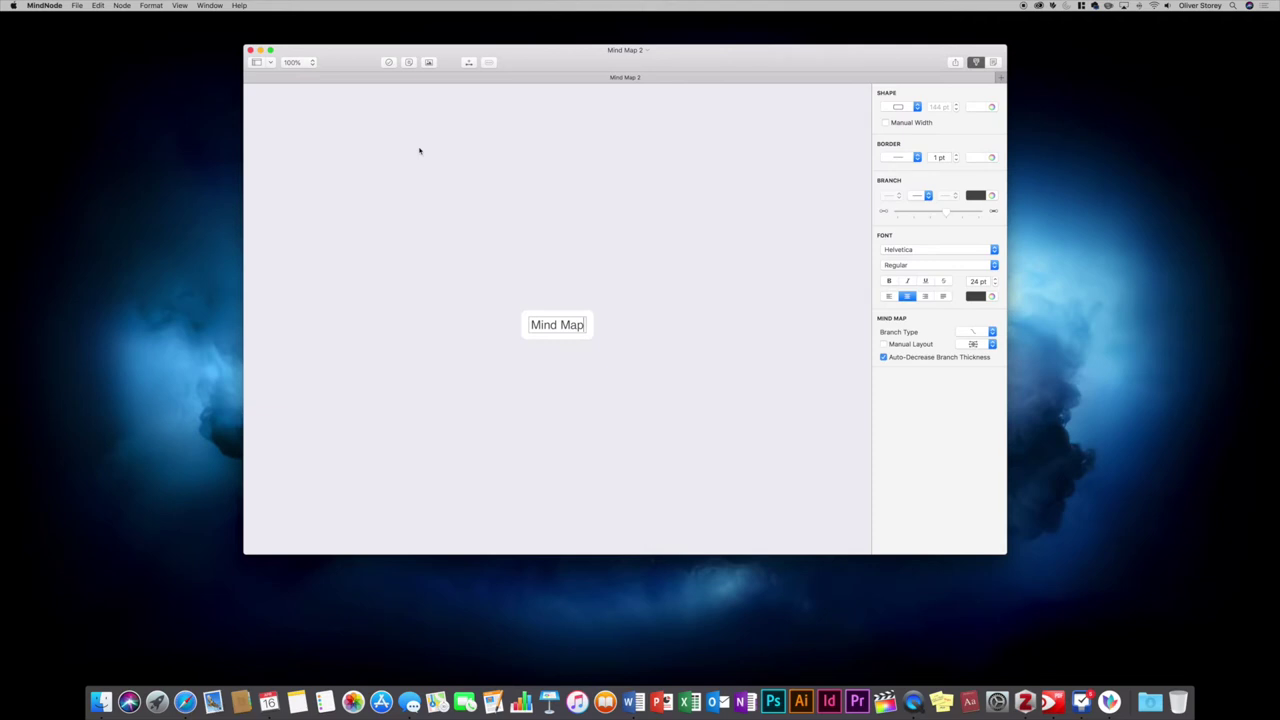
{"action": "key", "text": "Return"}
Add child 'Hello YouTube!' under Mind Map and a sibling branch 'abc'
{"action": "key", "text": "Tab"}
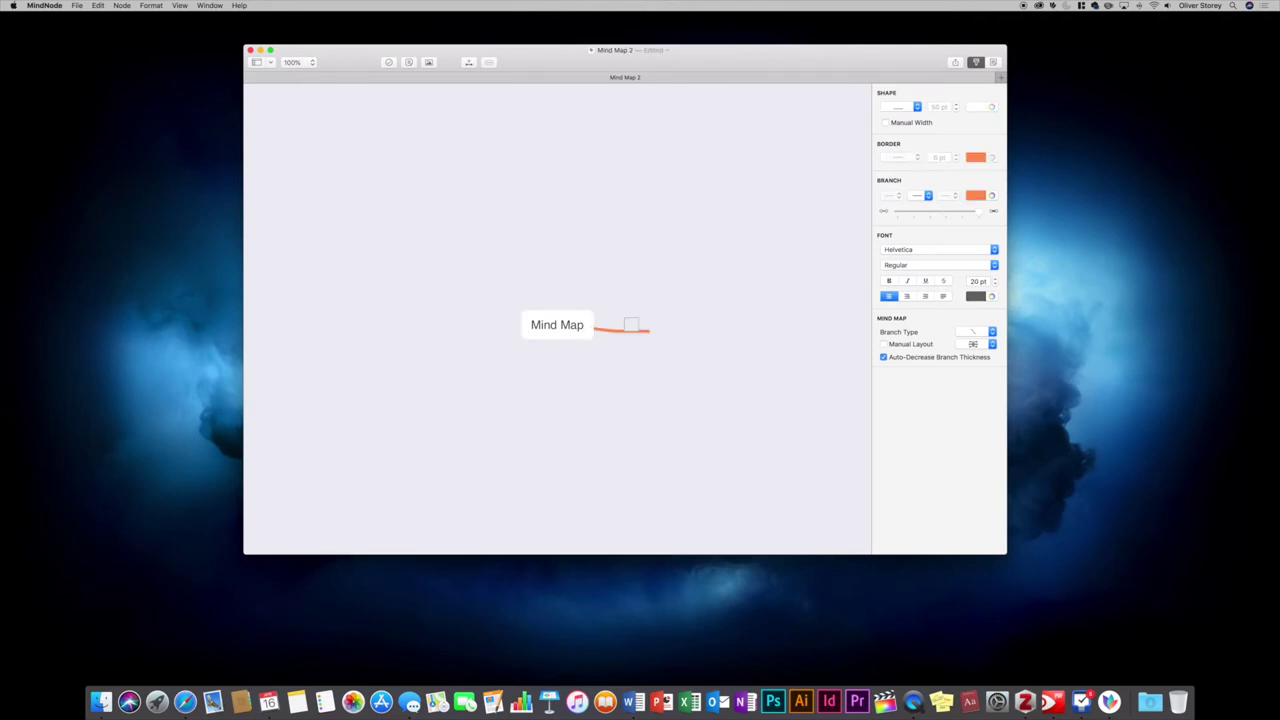
{"action": "type", "text": "Hello YouTube!"}
{"action": "key", "text": "super+a"}
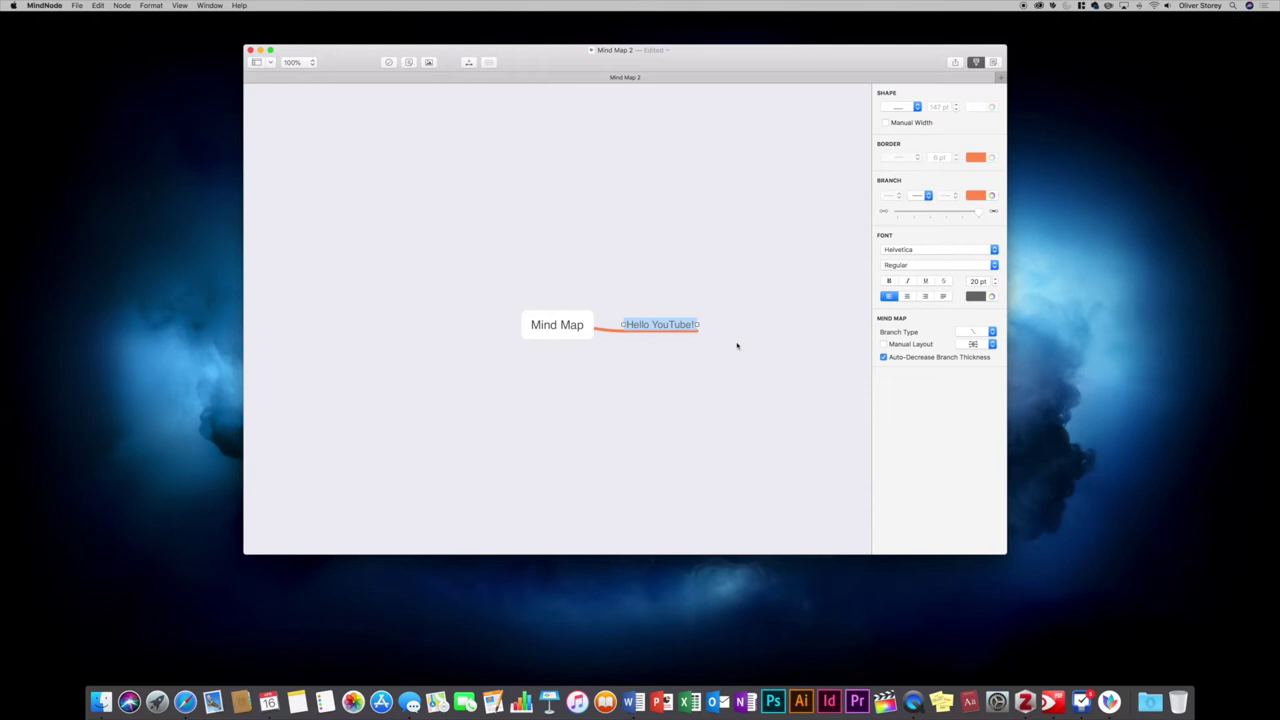
{"action": "key", "text": "Return"}
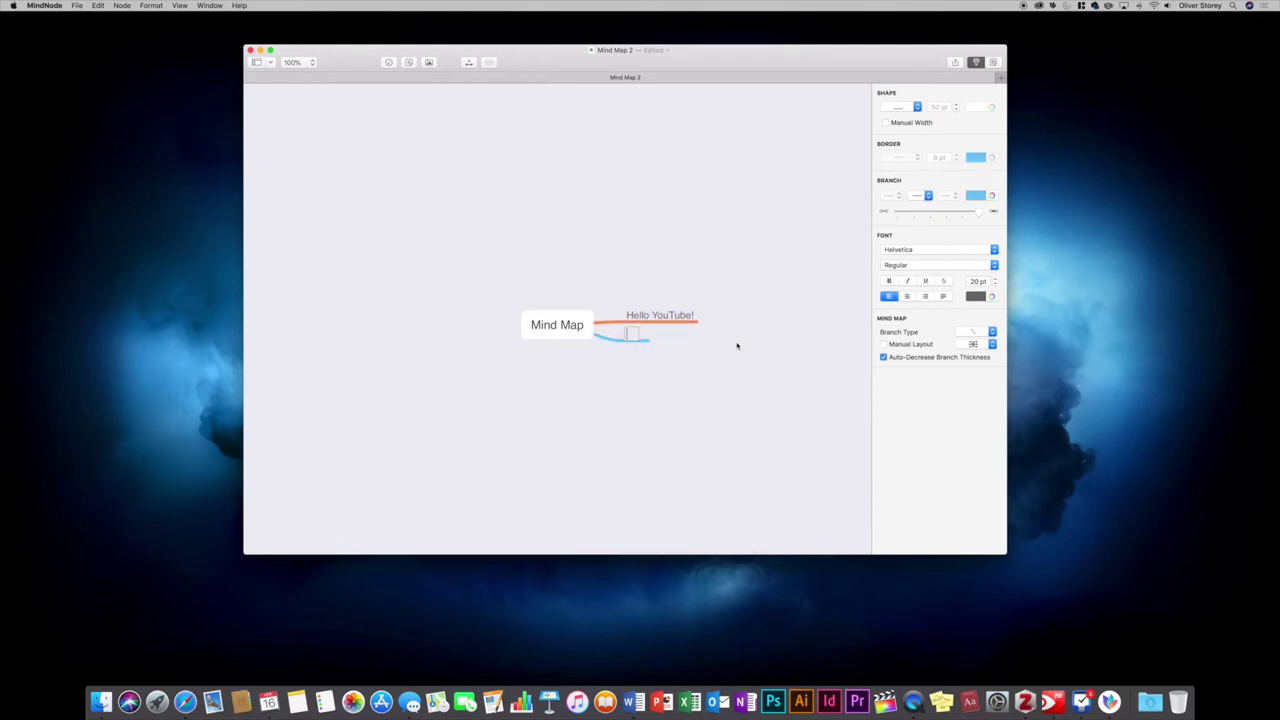
{"action": "type", "text": "abc"}
{"action": "key", "text": "Return"}
Add children '1' and '2' under the abc branch
{"action": "key", "text": "Tab"}
{"action": "type", "text": "1"}
{"action": "key", "text": "Return"}
{"action": "key", "text": "Return"}
{"action": "type", "text": "2"}
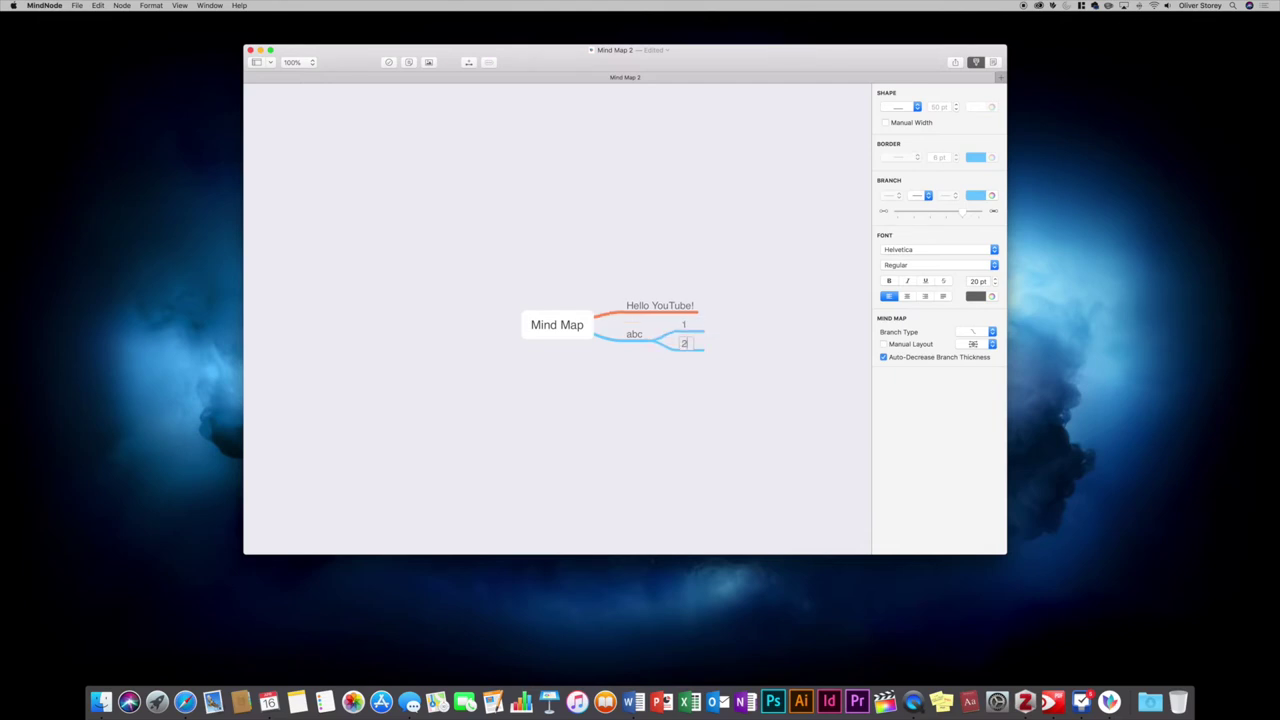
{"action": "key", "text": "Return"}
{"action": "right_click", "coordinate": [512, 214]}
Add a standalone main node labelled 'title', then select Hello YouTube!
{"action": "left_click", "coordinate": [530, 217]}
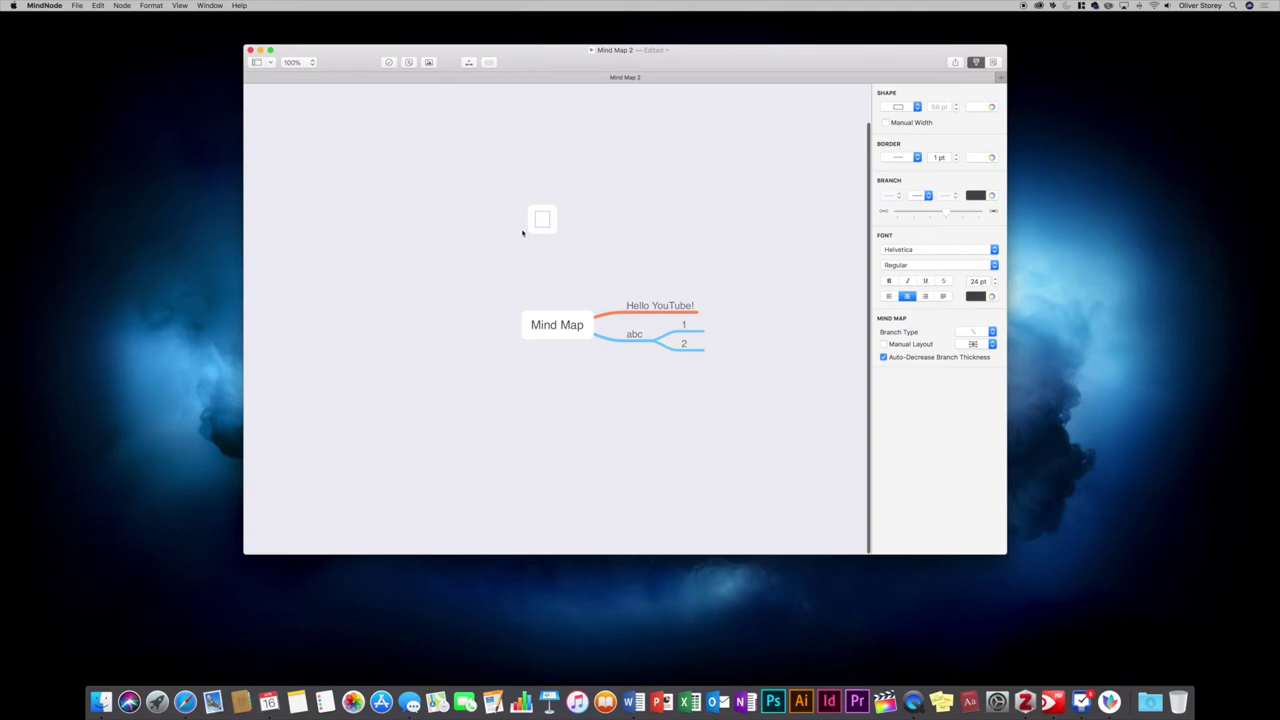
{"action": "type", "text": "title"}
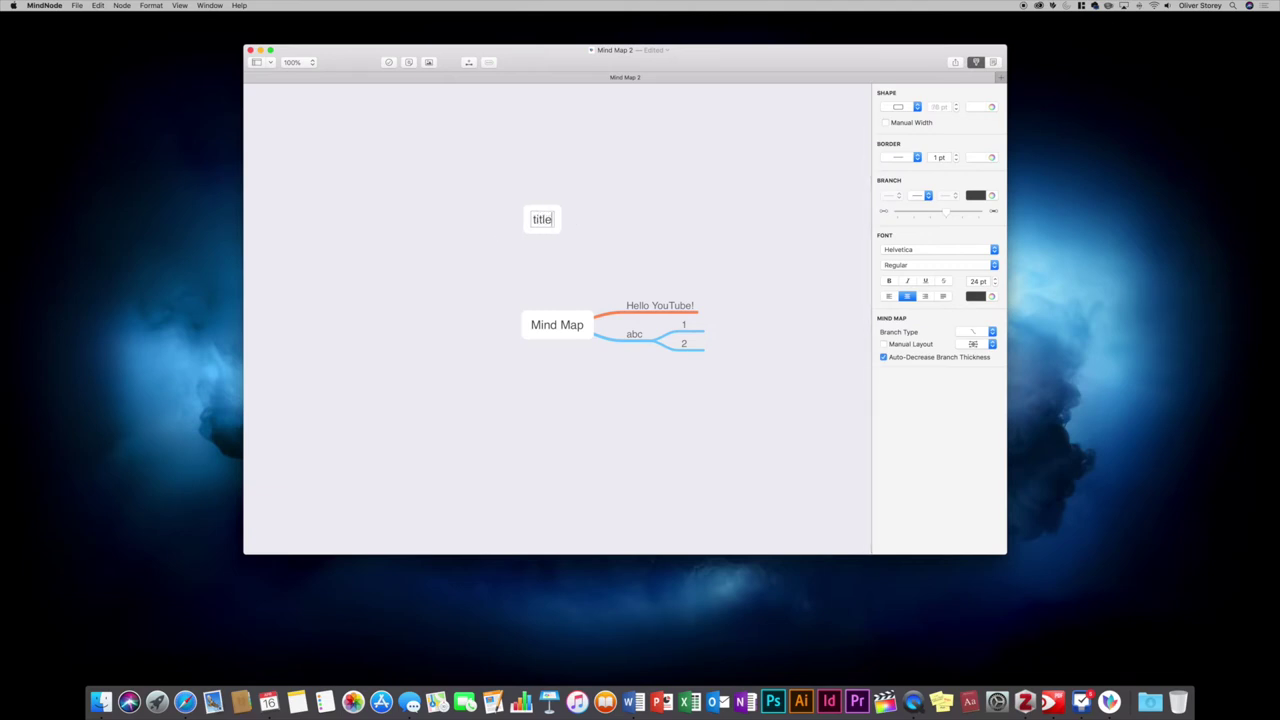
{"action": "key", "text": "Return"}
{"action": "left_click", "coordinate": [788, 209]}
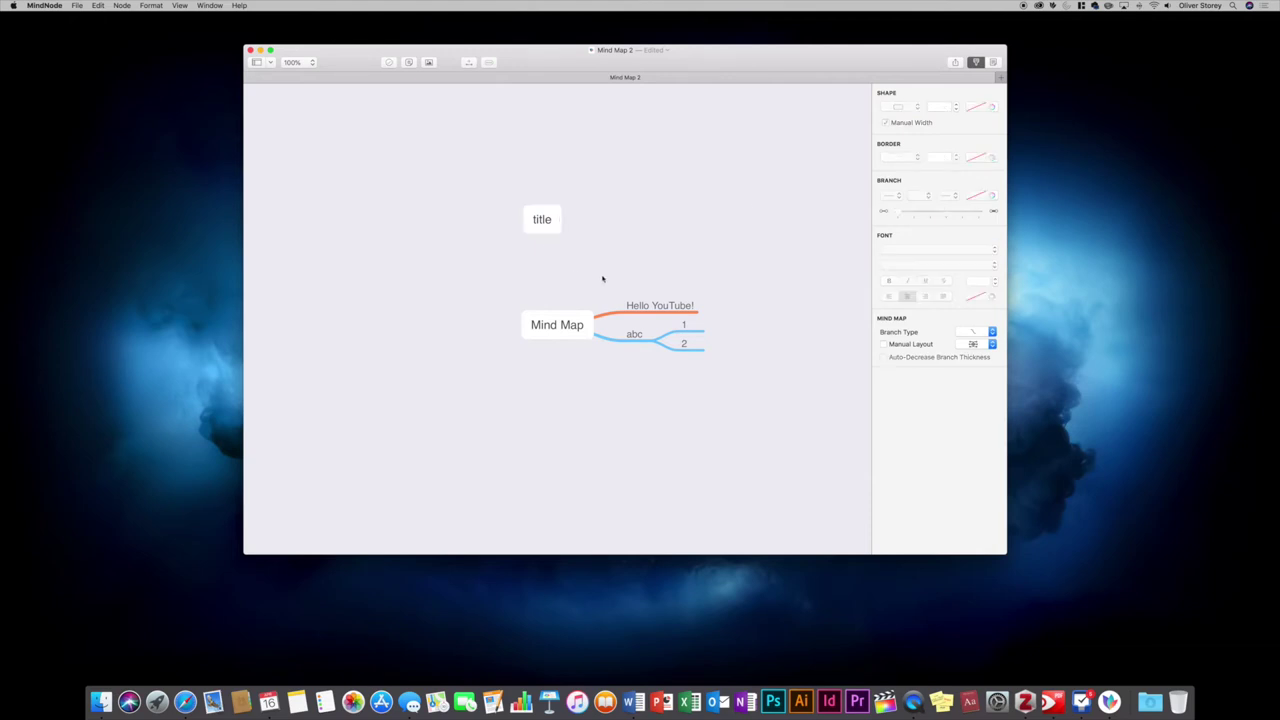
{"action": "left_click", "coordinate": [647, 309]}
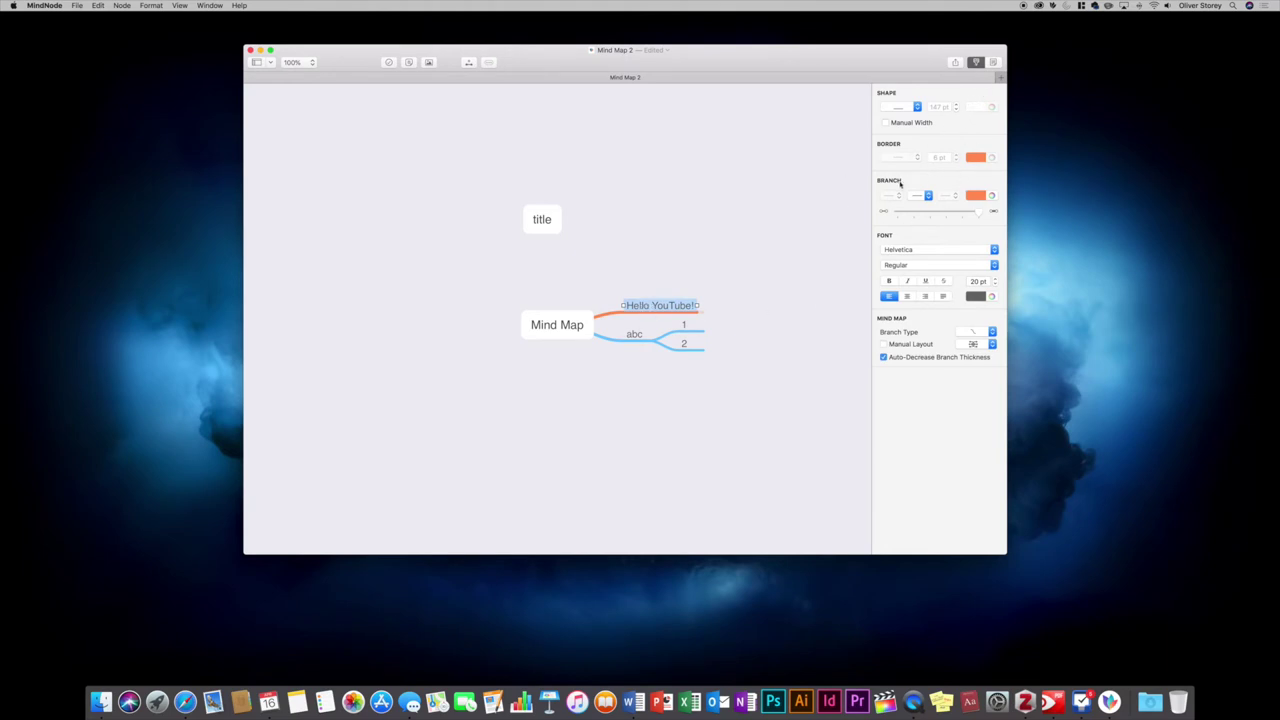
Give Hello YouTube! a Pill shape and a thinner, dashed branch line
{"action": "left_click", "coordinate": [906, 108]}
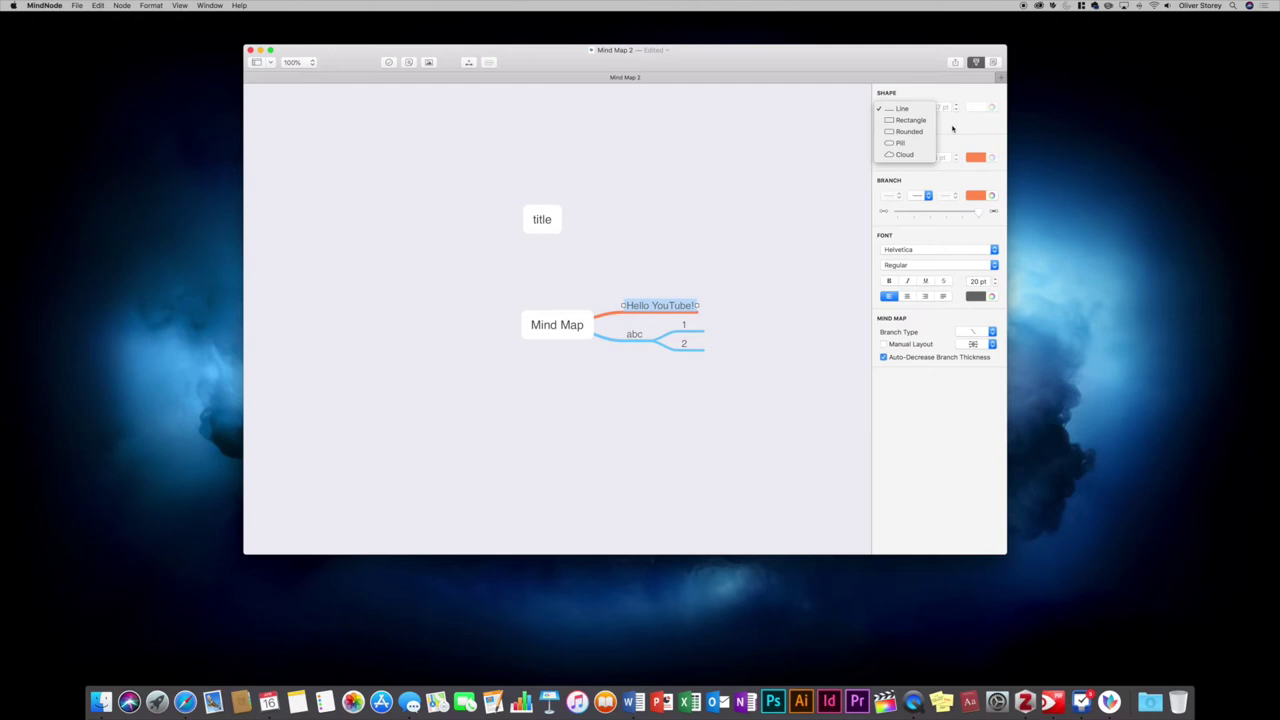
{"action": "left_click", "coordinate": [912, 143]}
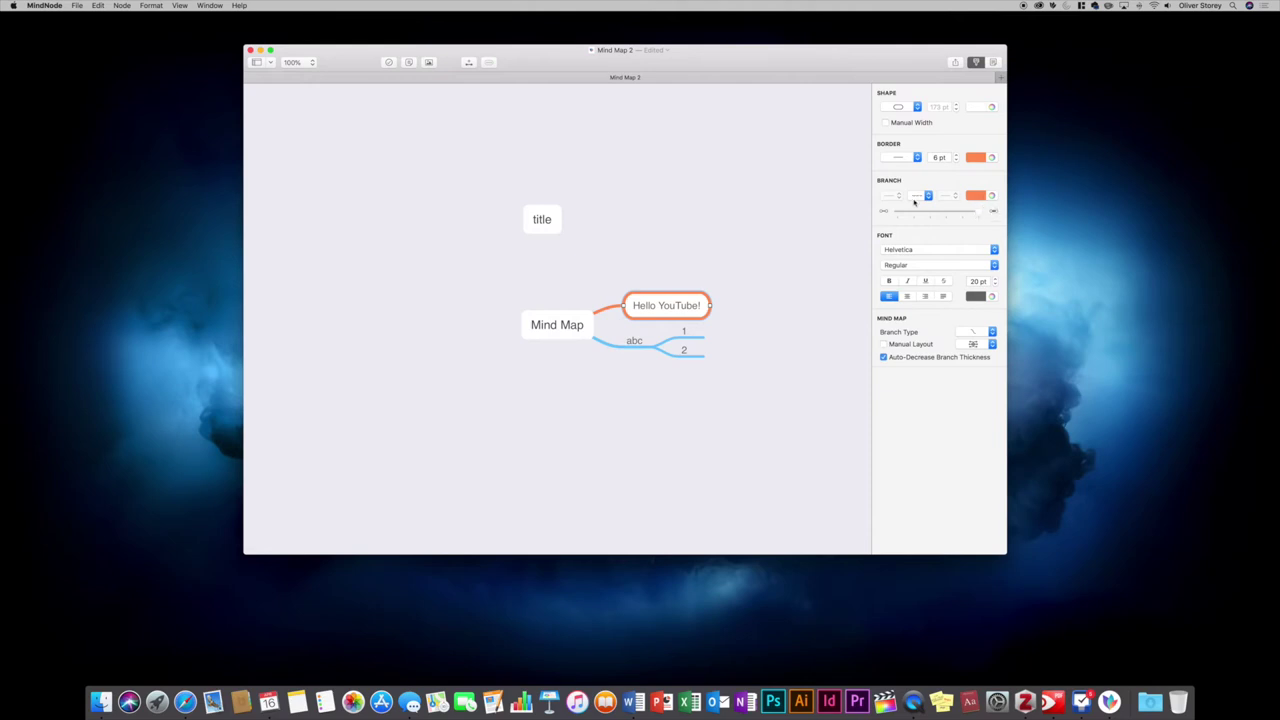
{"action": "left_click_drag", "start_coordinate": [978, 212], "coordinate": [962, 213]}
{"action": "left_click", "coordinate": [921, 197]}
{"action": "left_click", "coordinate": [922, 218]}
{"action": "left_click_drag", "start_coordinate": [943, 215], "coordinate": [880, 215]}
Switch branches to straight diagonal lines and set the map layout to Vertical
{"action": "left_click", "coordinate": [966, 332]}
{"action": "left_click", "coordinate": [996, 339]}
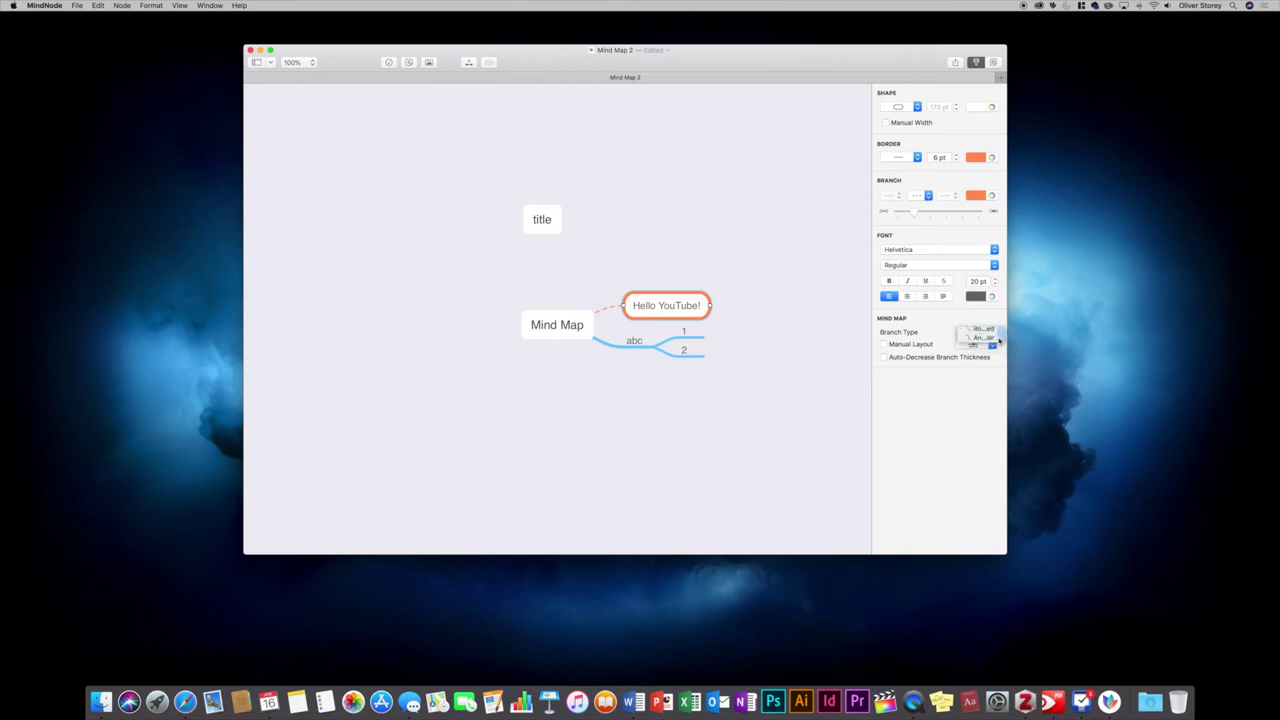
{"action": "left_click", "coordinate": [992, 332]}
{"action": "left_click", "coordinate": [996, 333]}
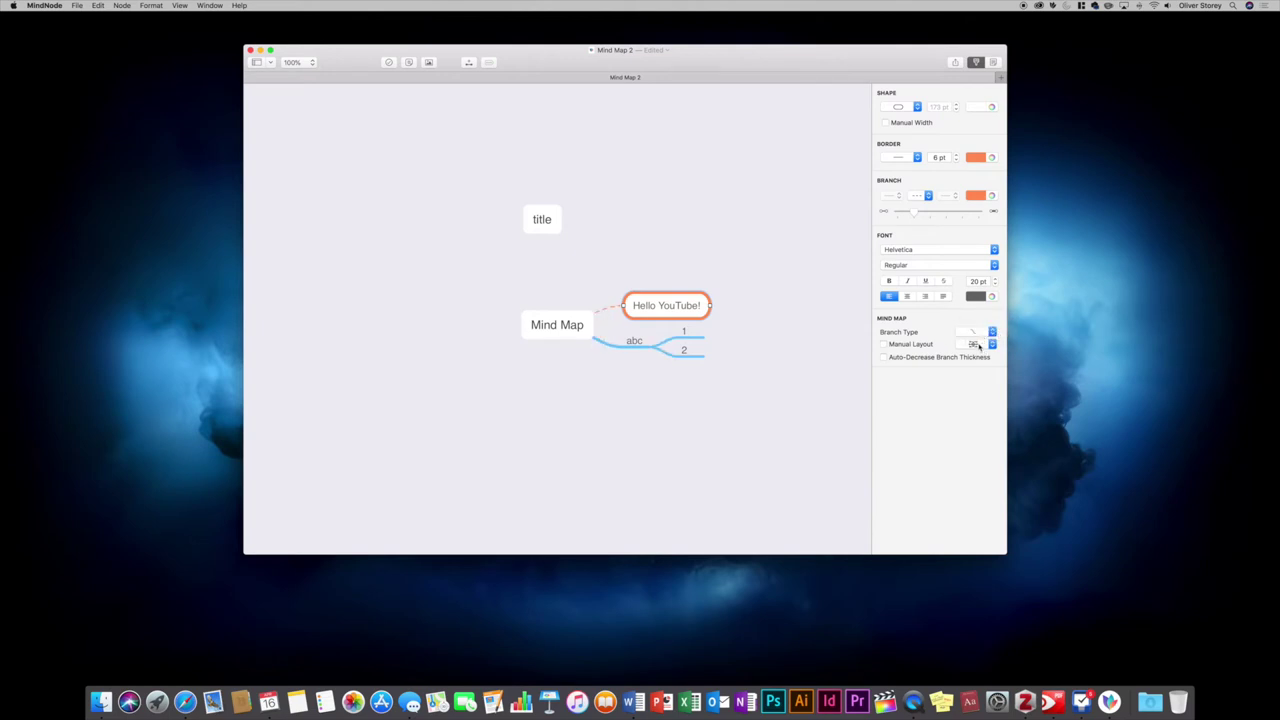
{"action": "left_click", "coordinate": [973, 346]}
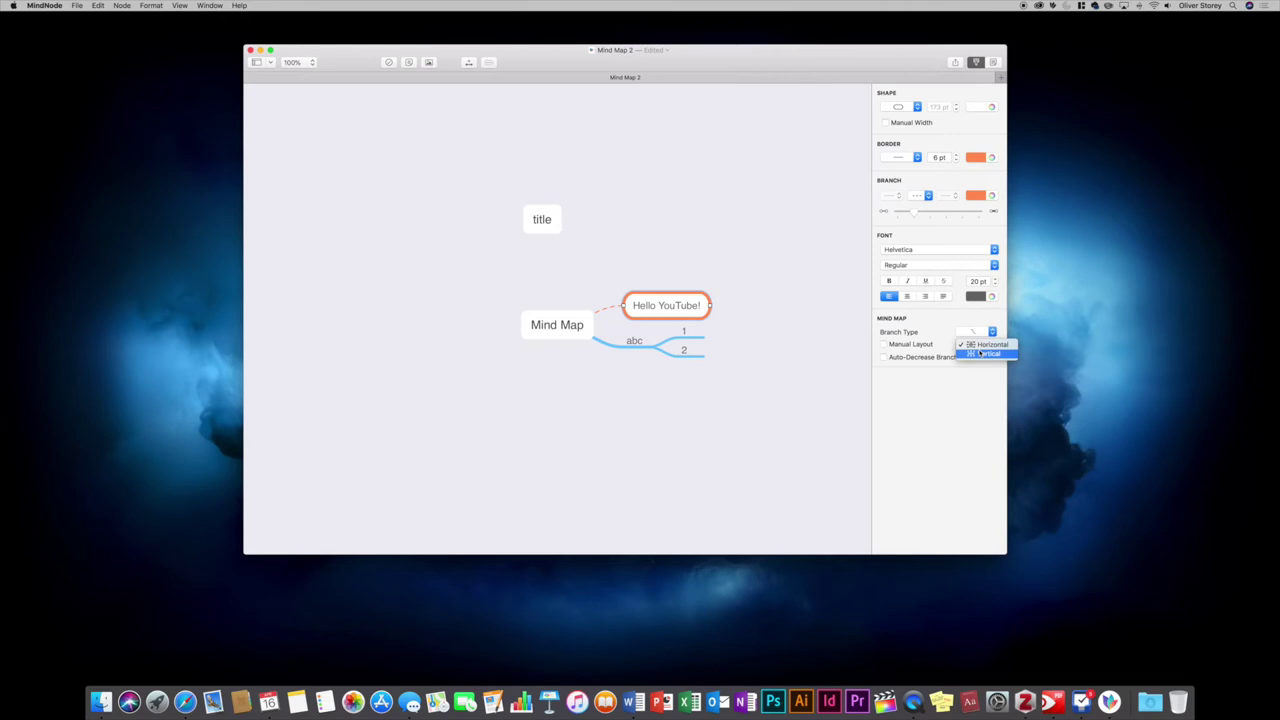
{"action": "left_click", "coordinate": [980, 353]}
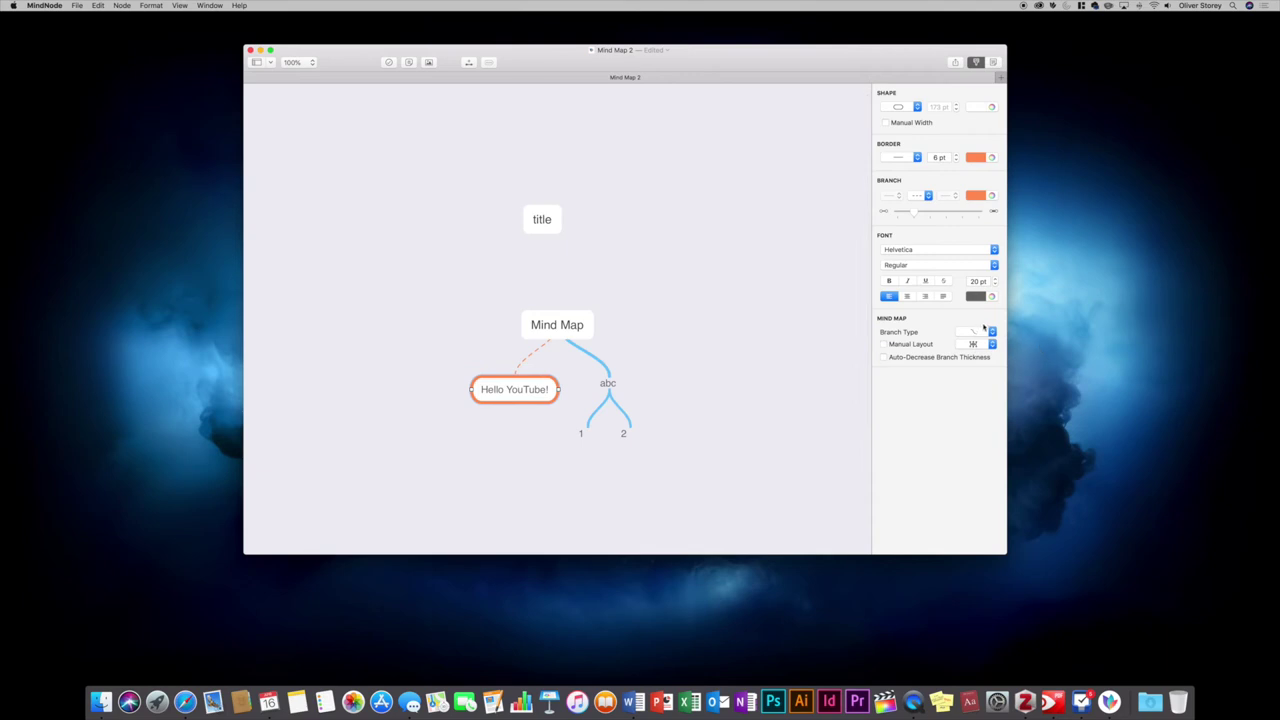
Manually move abc above and Hello YouTube! up-left, then restore automatic layout
{"action": "left_click", "coordinate": [923, 345]}
{"action": "left_click_drag", "start_coordinate": [621, 383], "coordinate": [671, 314]}
{"action": "left_click_drag", "start_coordinate": [515, 389], "coordinate": [491, 366]}
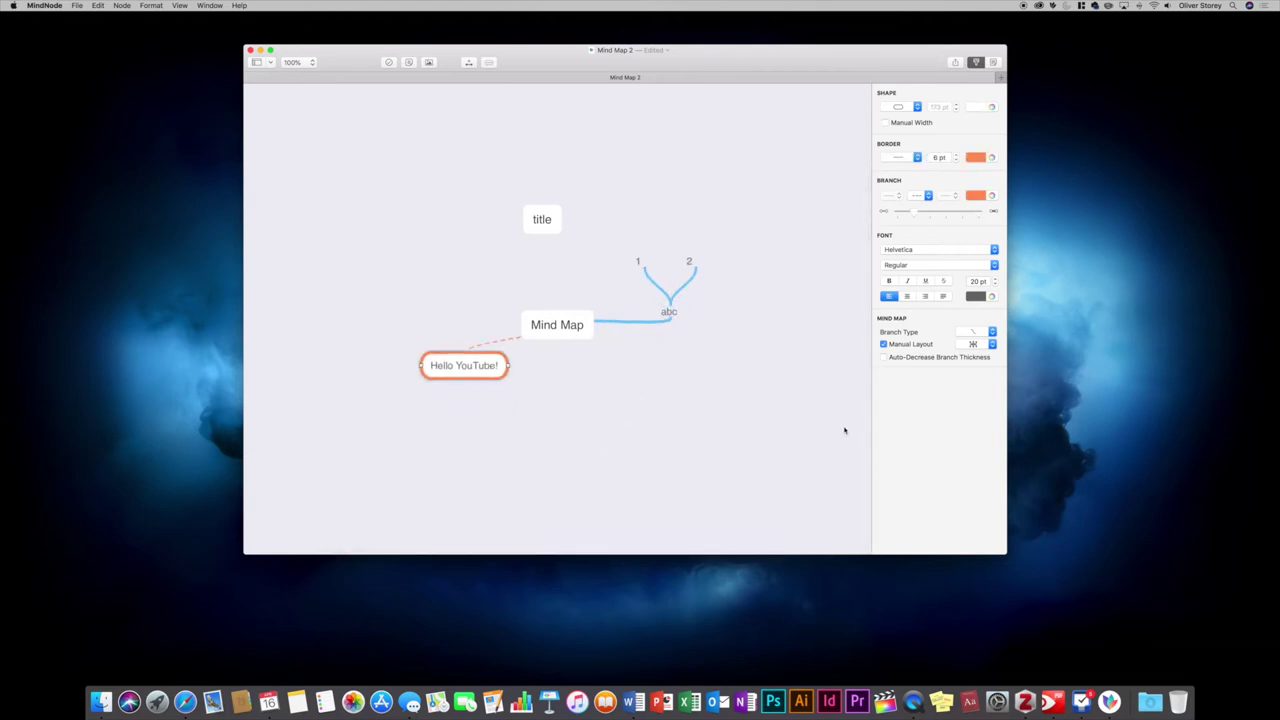
{"action": "left_click", "coordinate": [915, 344]}
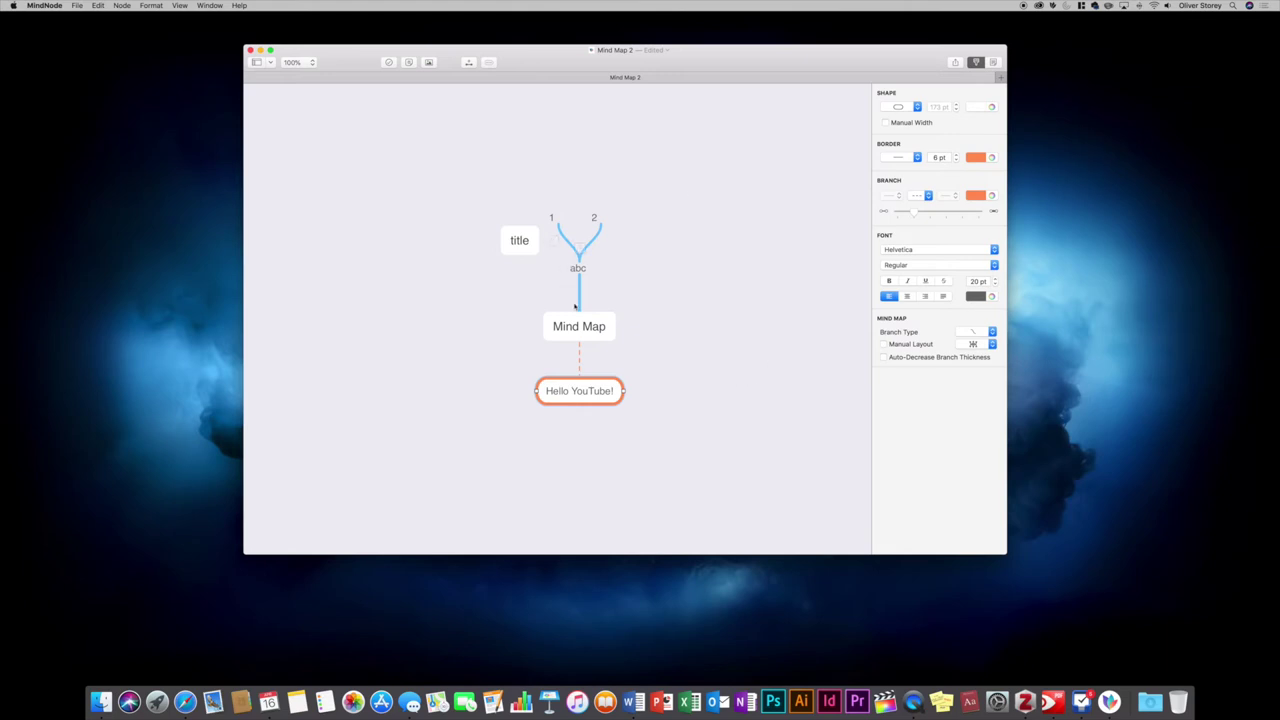
Glance at the node's notes, then make Hello YouTube! a task with a checkbox
{"action": "mouse_move", "coordinate": [575, 397]}
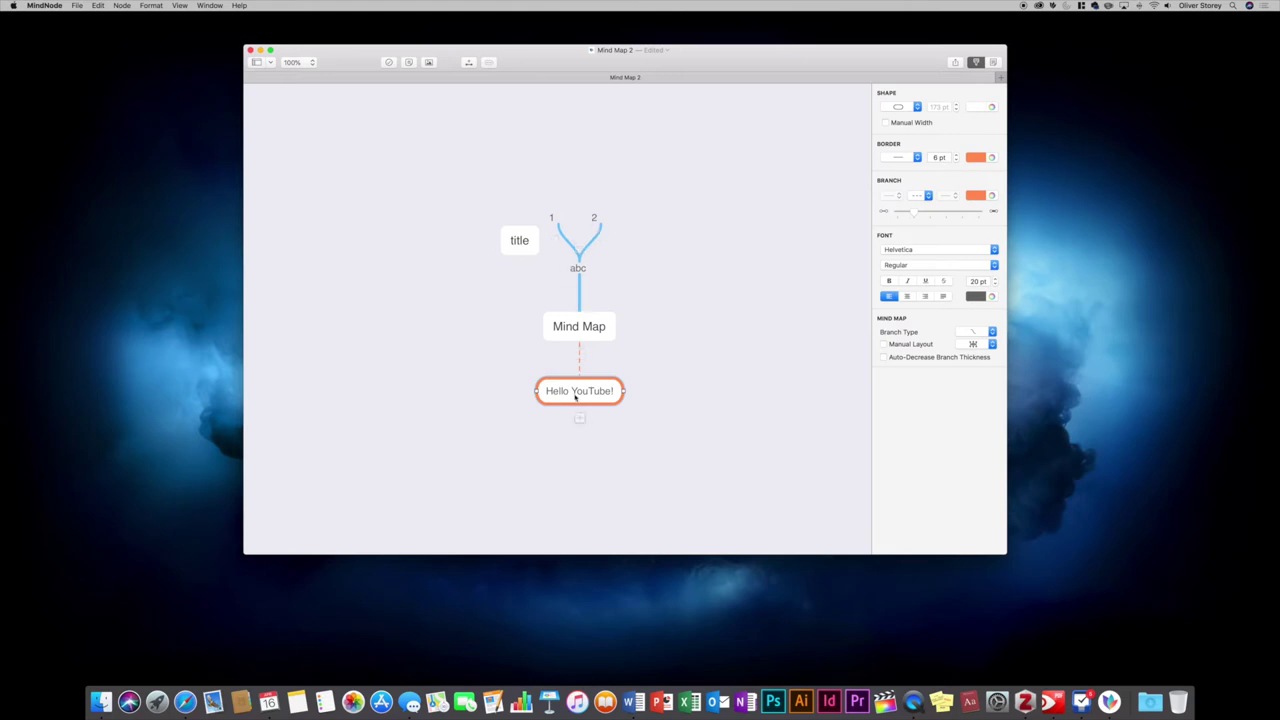
{"action": "left_click", "coordinate": [994, 62]}
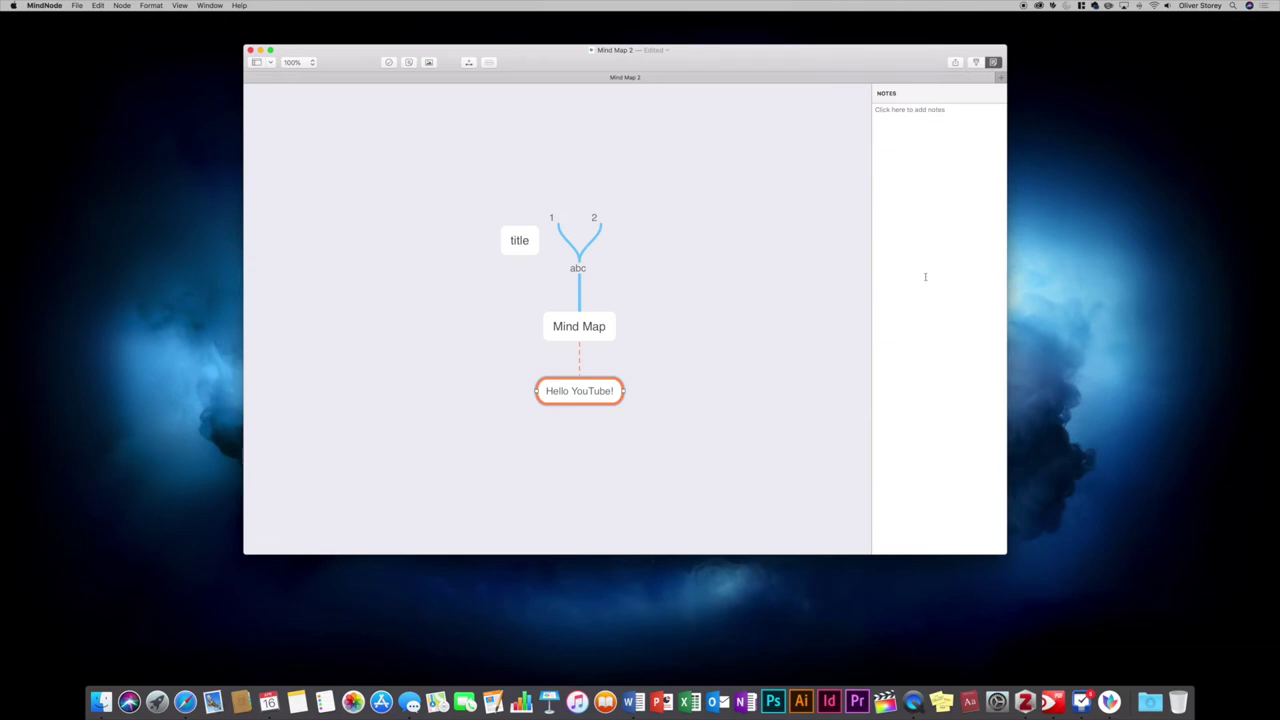
{"action": "left_click", "coordinate": [977, 62]}
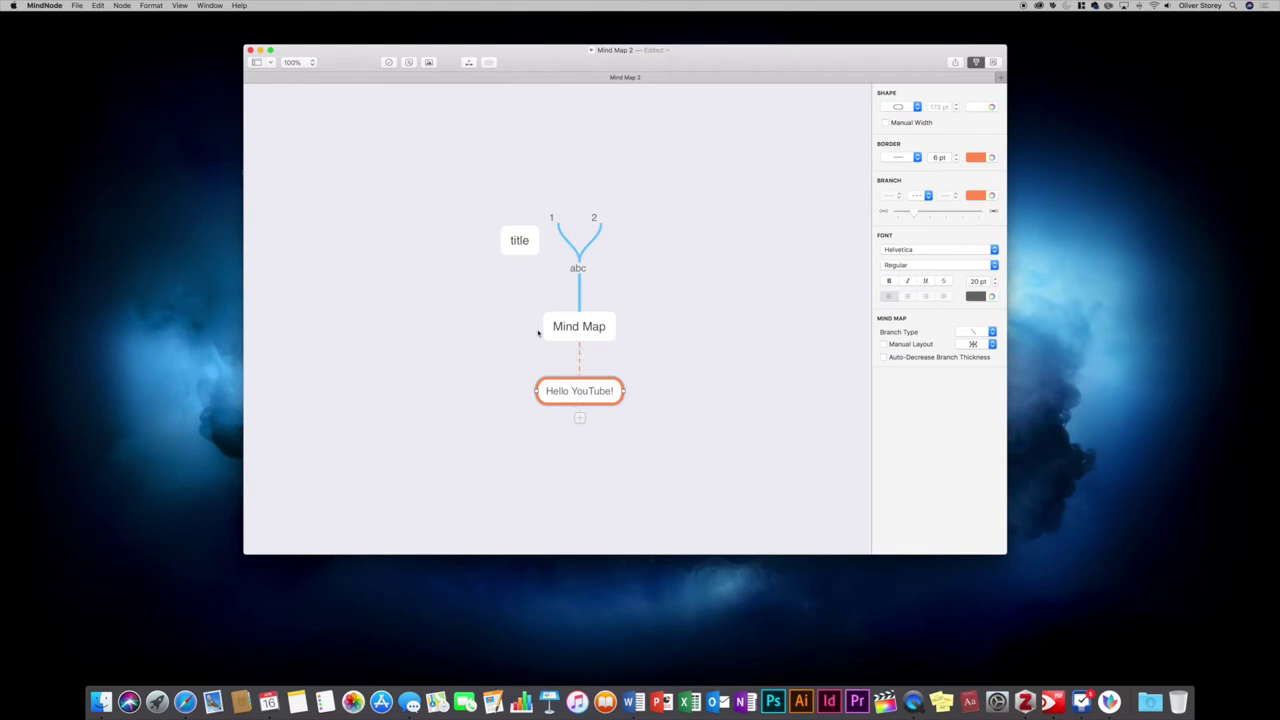
{"action": "left_click", "coordinate": [388, 62]}
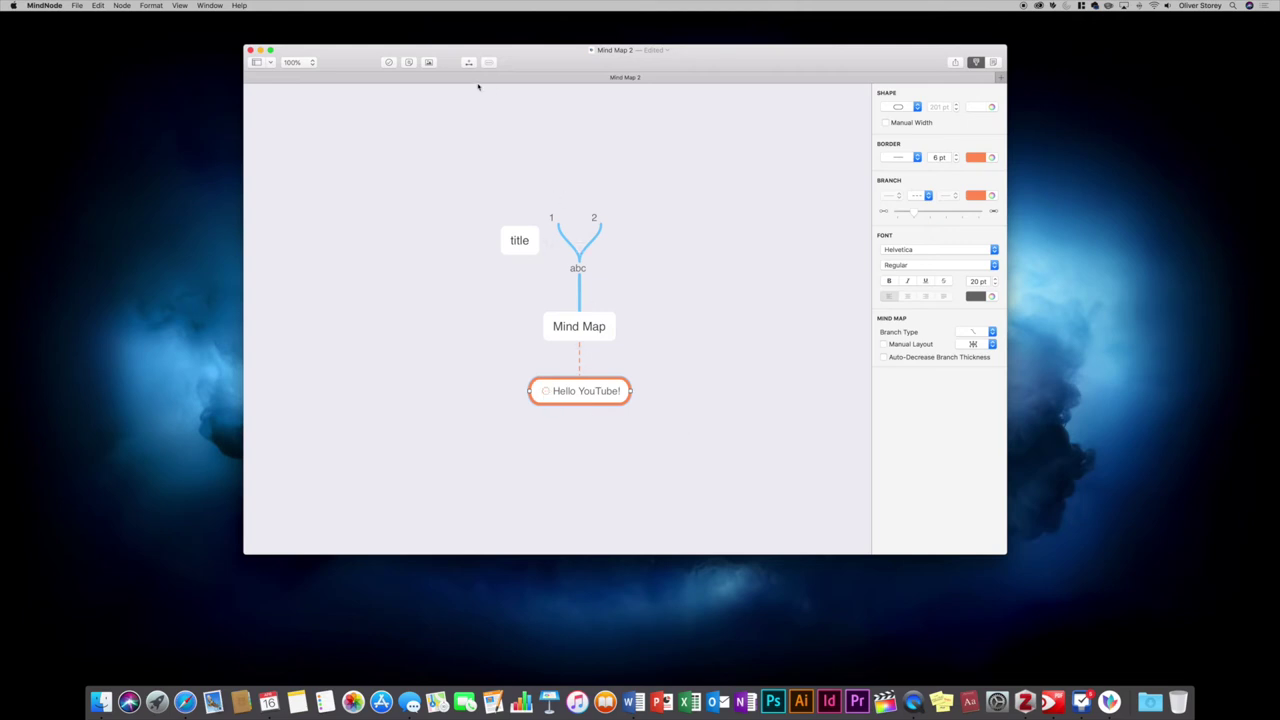
Add a graduation-cap icon to Hello YouTube!
{"action": "left_click", "coordinate": [409, 62]}
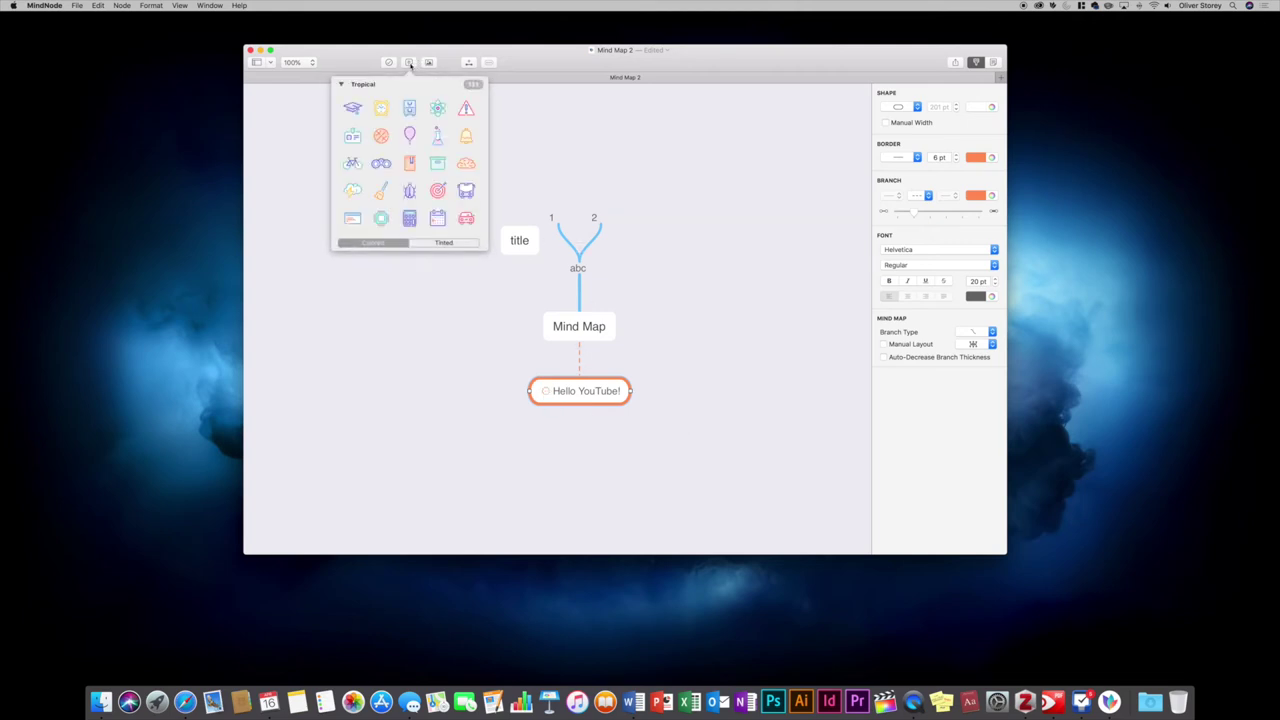
{"action": "left_click", "coordinate": [352, 108]}
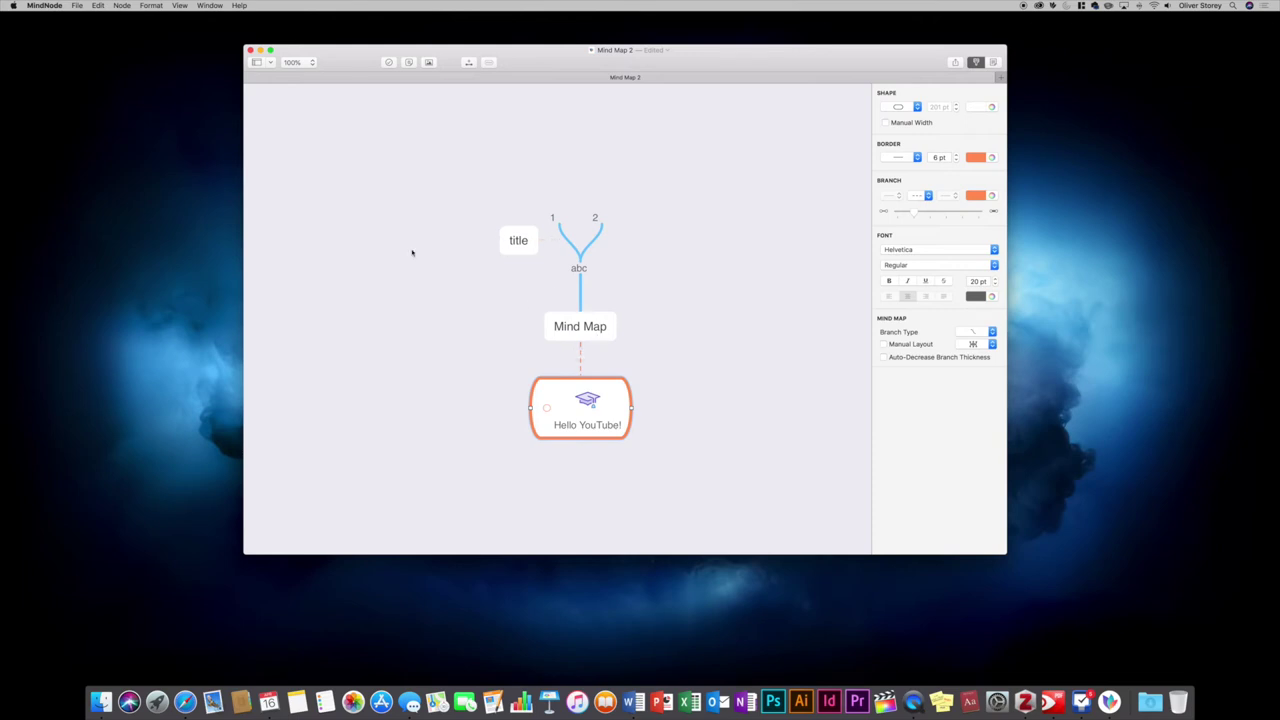
{"action": "mouse_move", "coordinate": [575, 257]}
{"action": "mouse_move", "coordinate": [606, 409]}
{"action": "mouse_move", "coordinate": [600, 228]}
Link node 2 to Hello YouTube! with a curved connection, then fold abc's children
{"action": "left_click", "coordinate": [596, 217]}
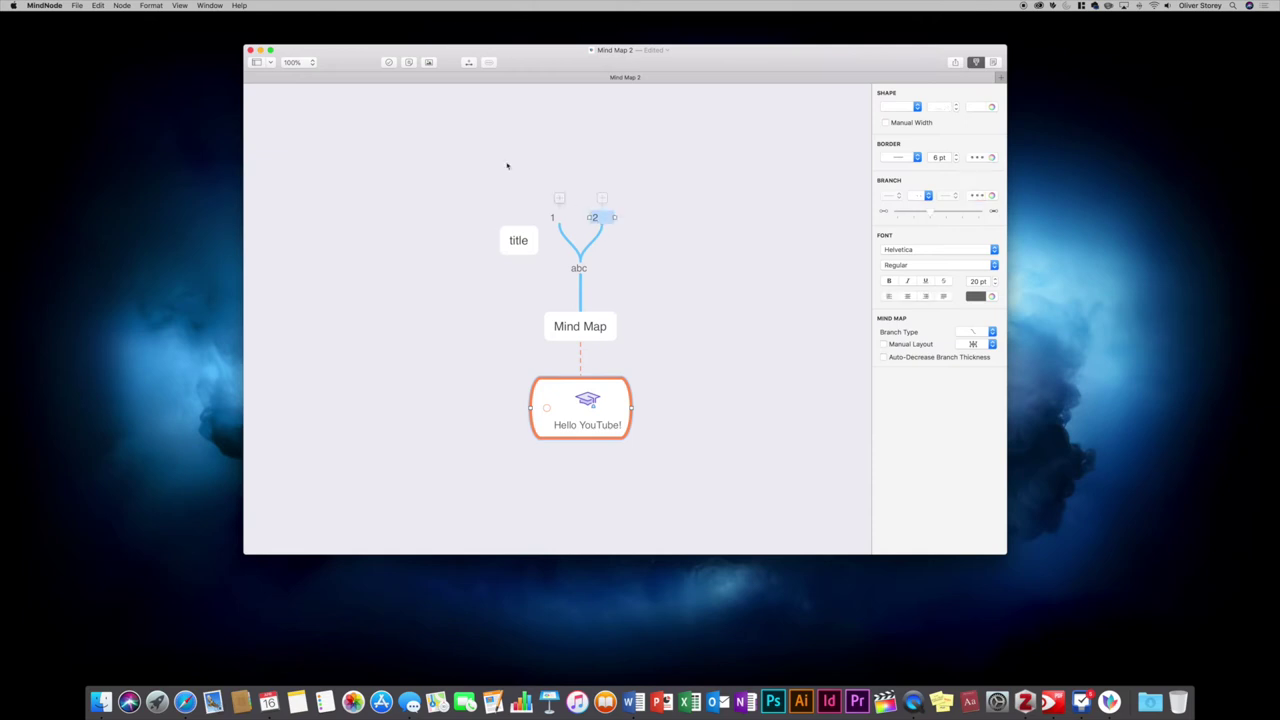
{"action": "left_click", "coordinate": [469, 63]}
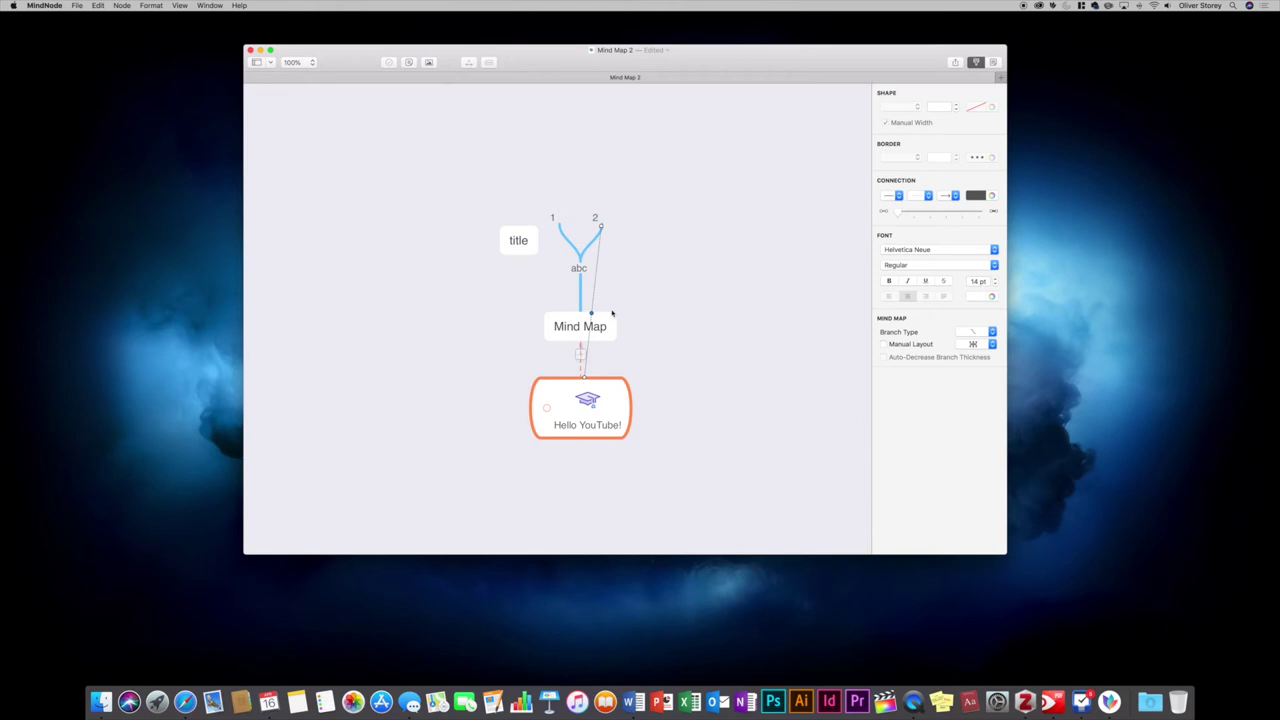
{"action": "left_click_drag", "start_coordinate": [592, 314], "coordinate": [774, 330]}
{"action": "left_click", "coordinate": [774, 331]}
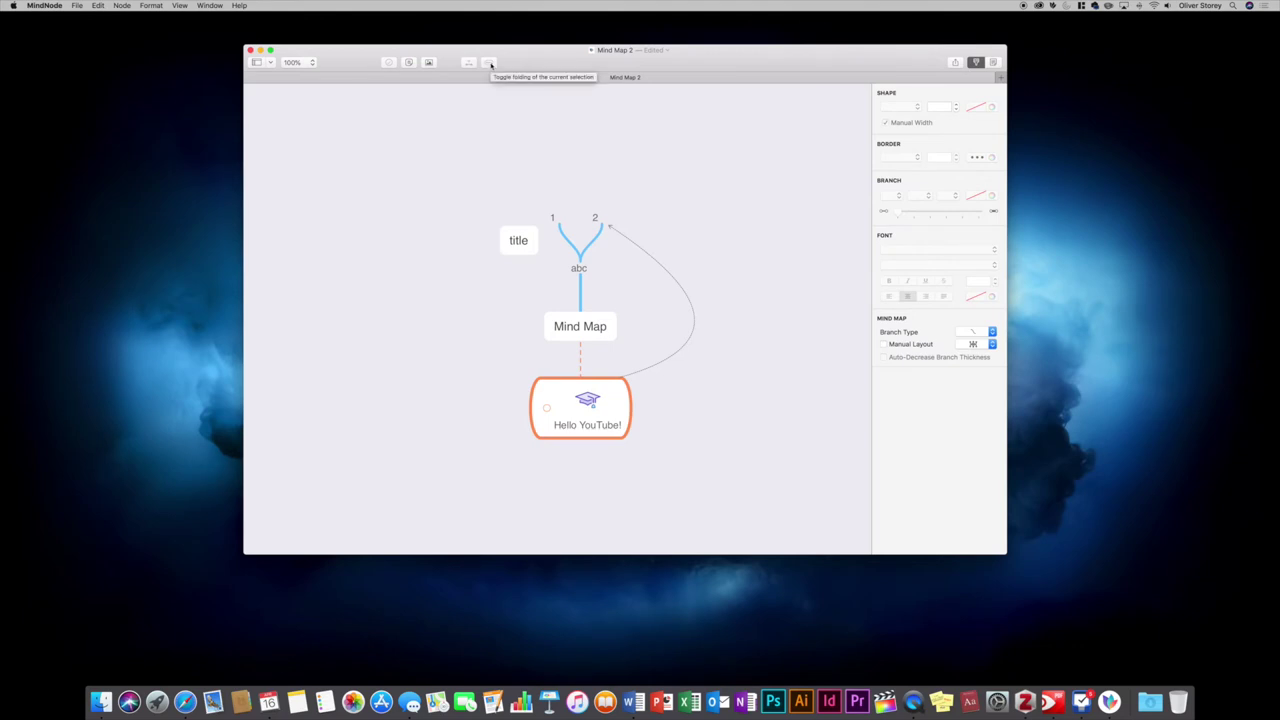
{"action": "left_click", "coordinate": [579, 268]}
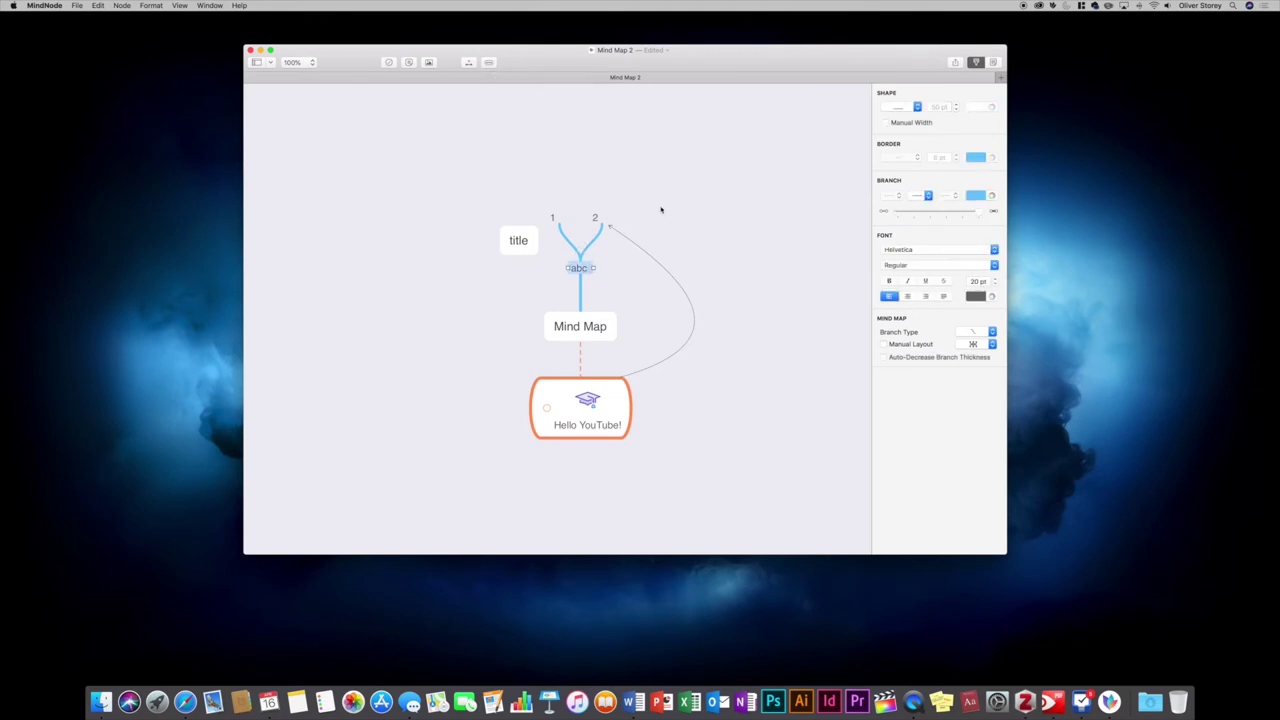
{"action": "left_click", "coordinate": [489, 63]}
Paste the Hello YouTube outline into a detached Quick Entry panel and create a mind map
{"action": "left_click", "coordinate": [1054, 7]}
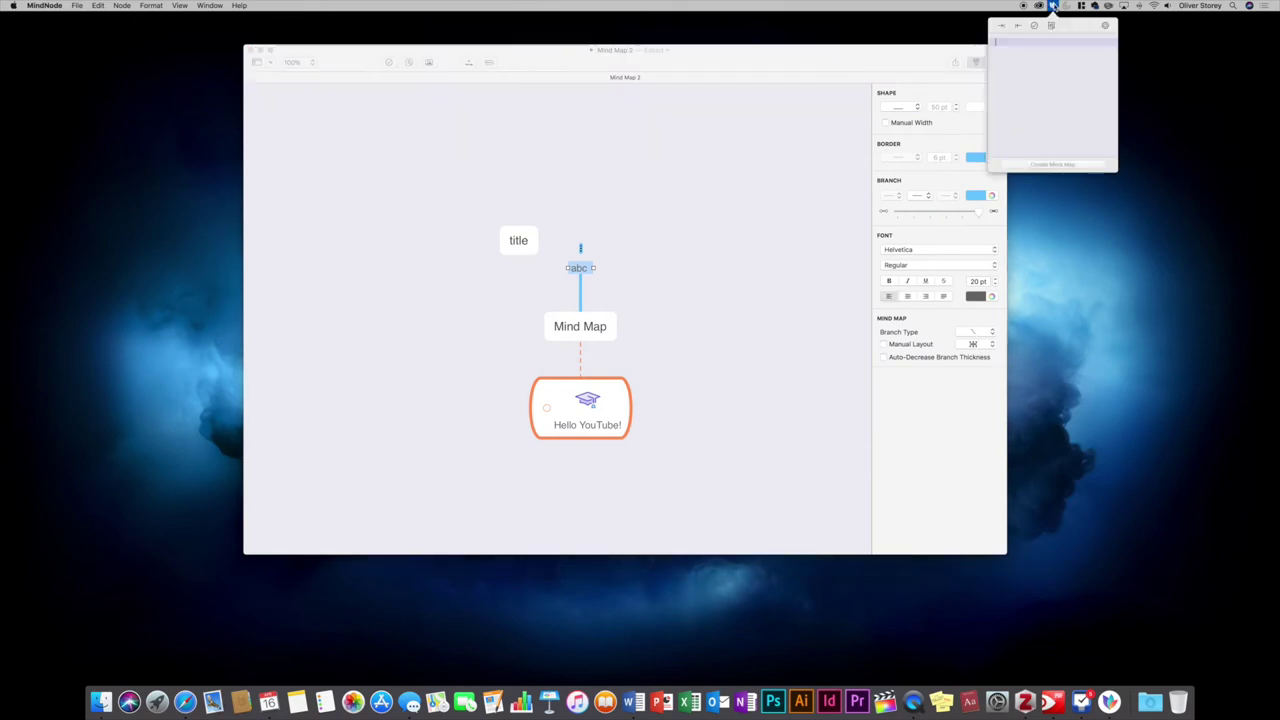
{"action": "left_click_drag", "start_coordinate": [1060, 16], "coordinate": [751, 128]}
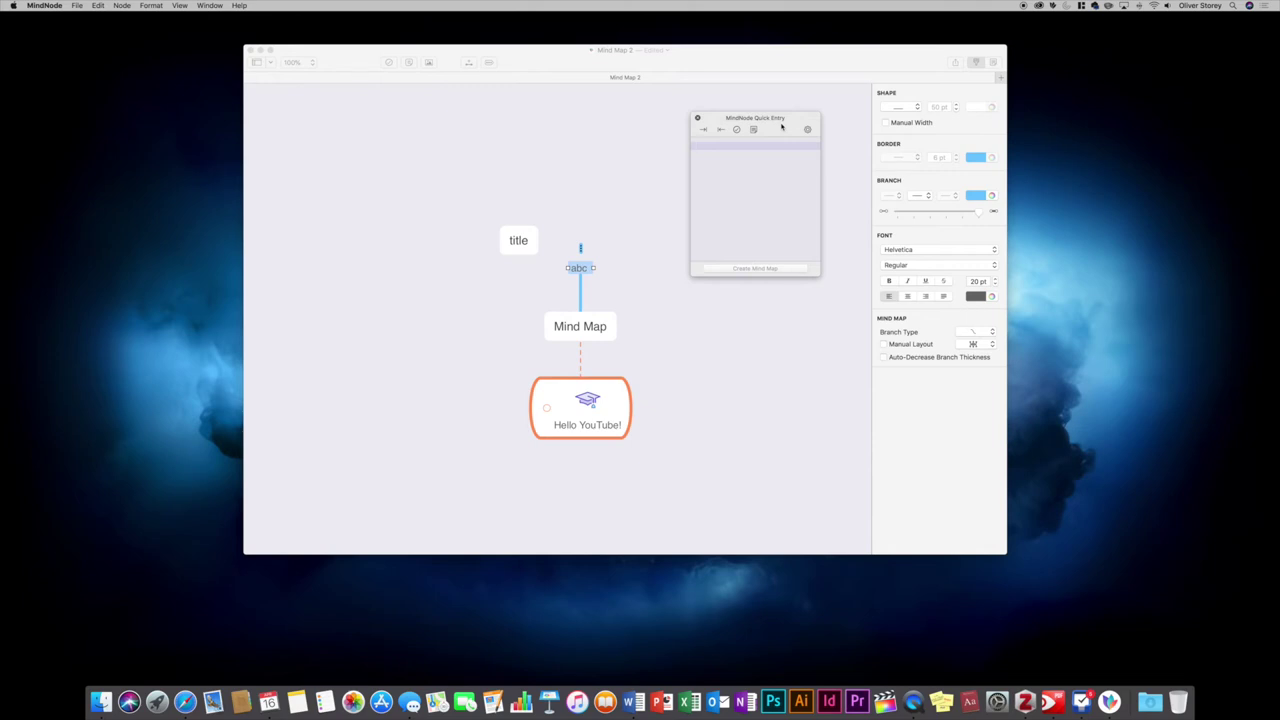
{"action": "type", "text": "Hello YouTube \tTesting \tVideos \tTopics \tApps \t\tMindNode \t\tThings \t\t\tHello World!"}
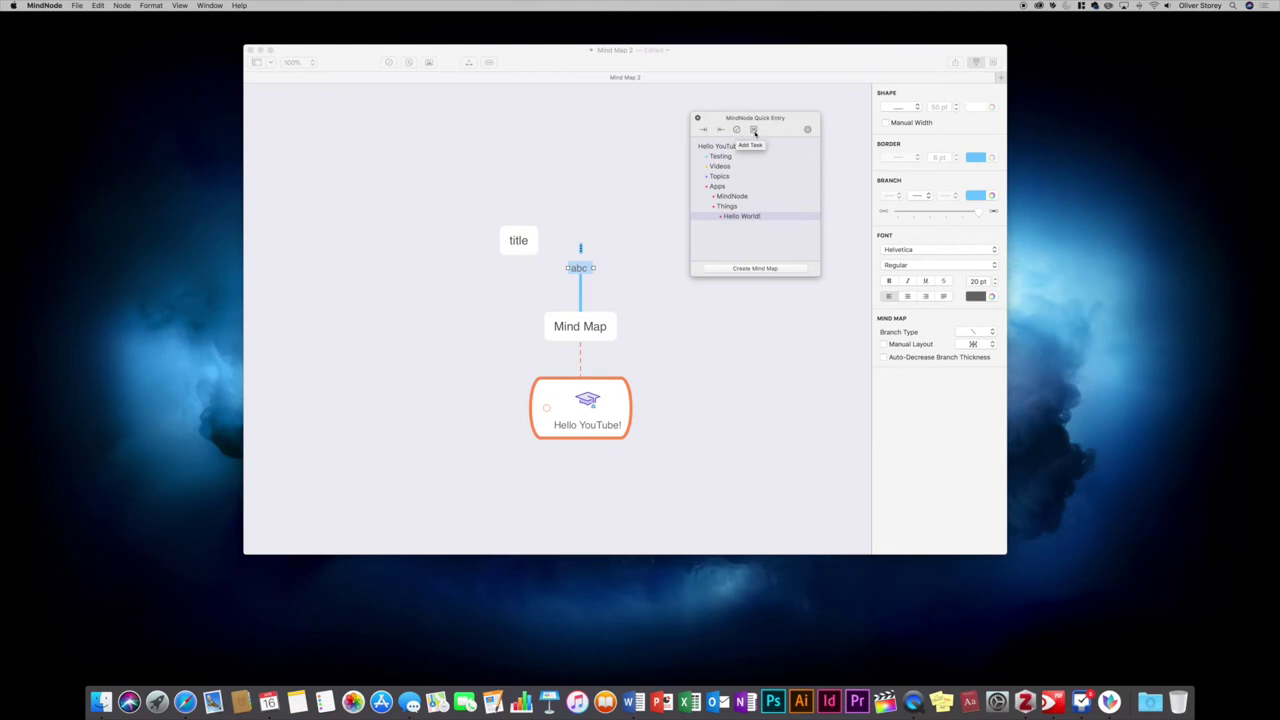
{"action": "left_click", "coordinate": [757, 268]}
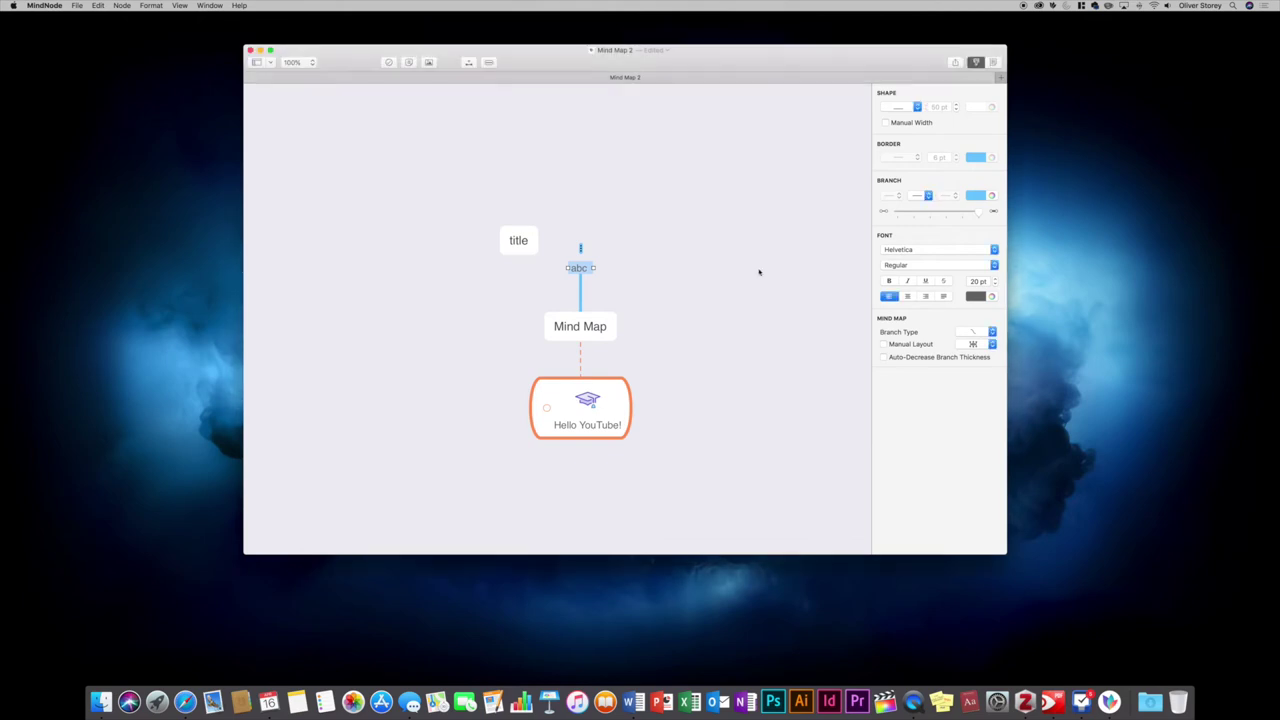
Reposition and enlarge Mind Map 3, then merge it into Mind Map 2's window as a tab
{"action": "left_click_drag", "start_coordinate": [447, 357], "coordinate": [542, 66]}
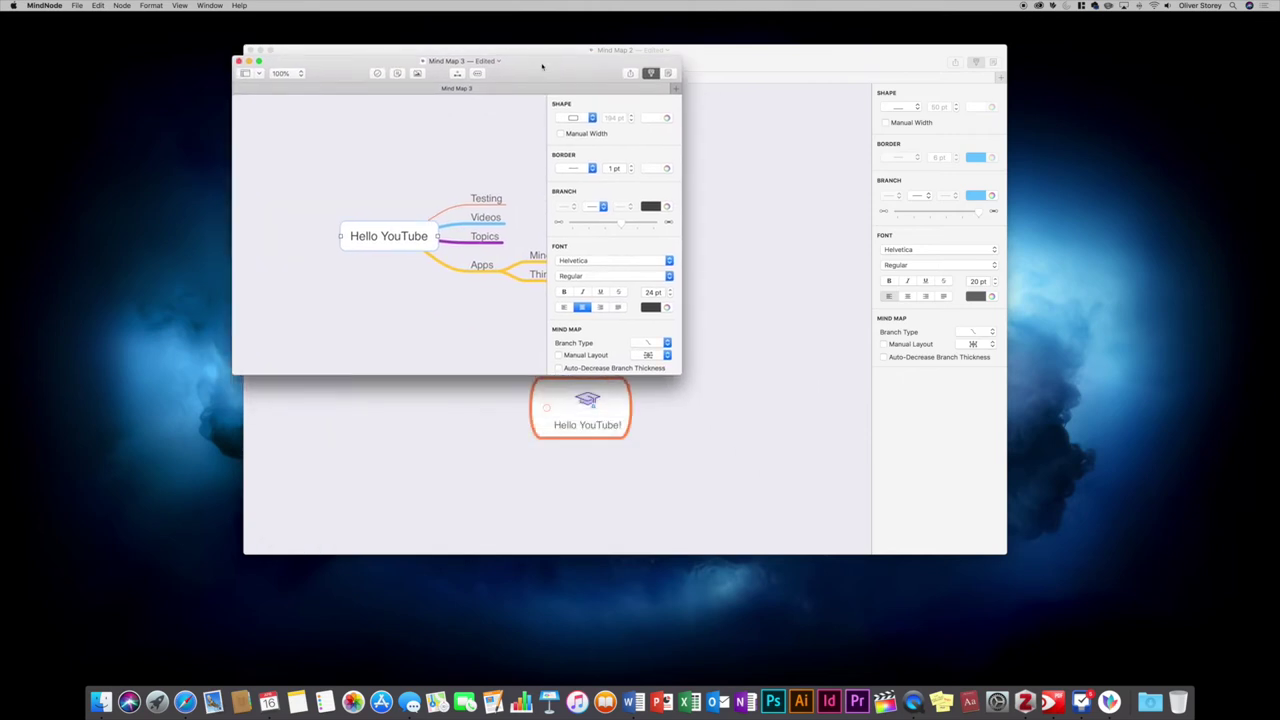
{"action": "left_click_drag", "start_coordinate": [681, 374], "coordinate": [1065, 567]}
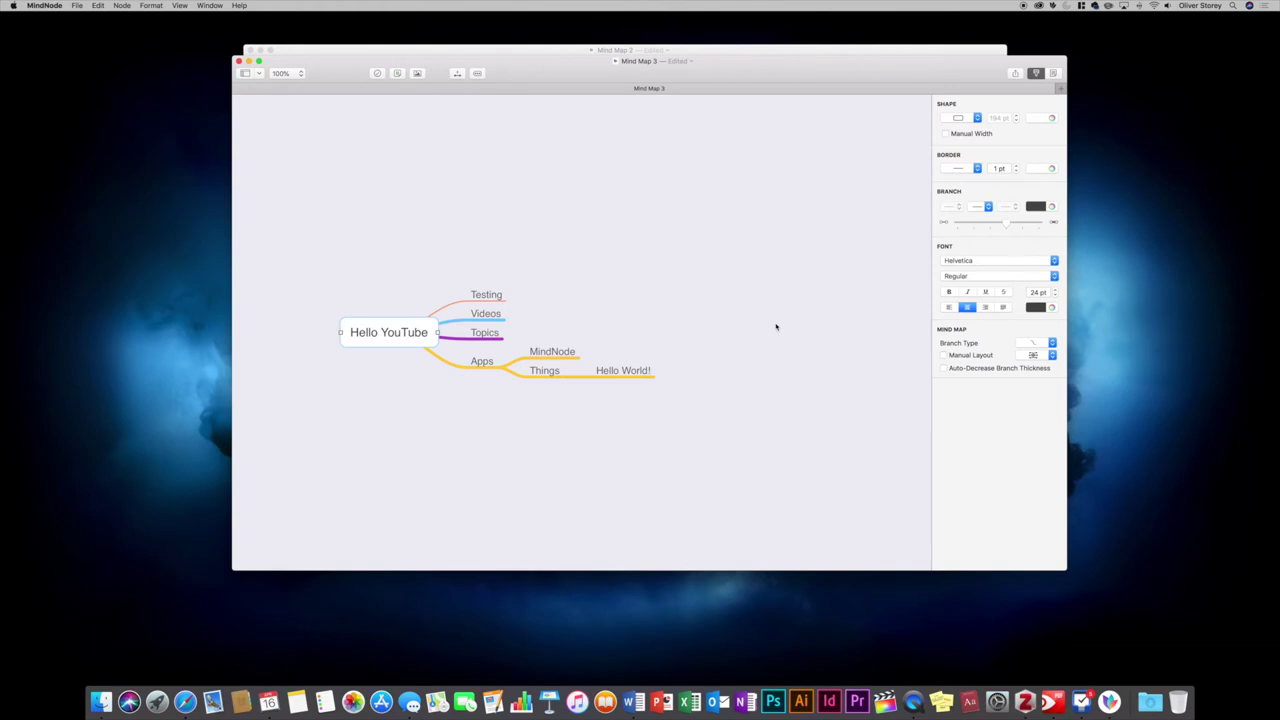
{"action": "left_click_drag", "start_coordinate": [733, 74], "coordinate": [796, 319]}
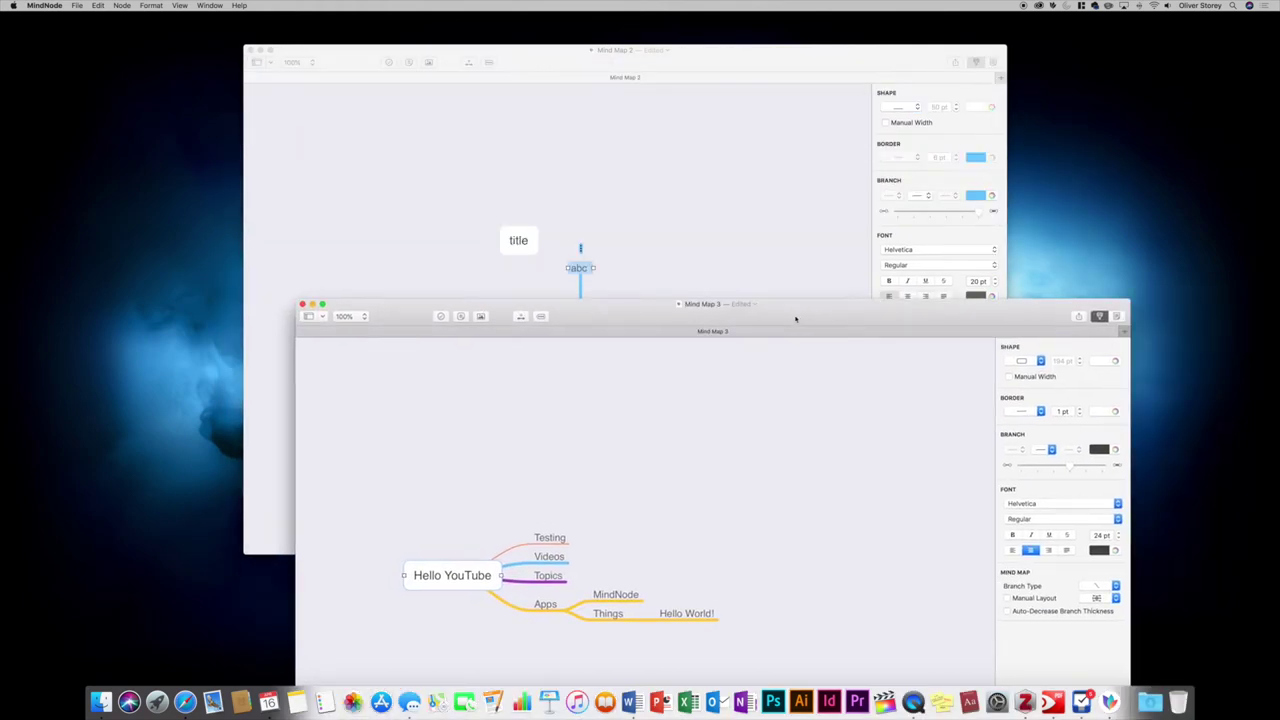
{"action": "left_click_drag", "start_coordinate": [701, 333], "coordinate": [780, 80]}
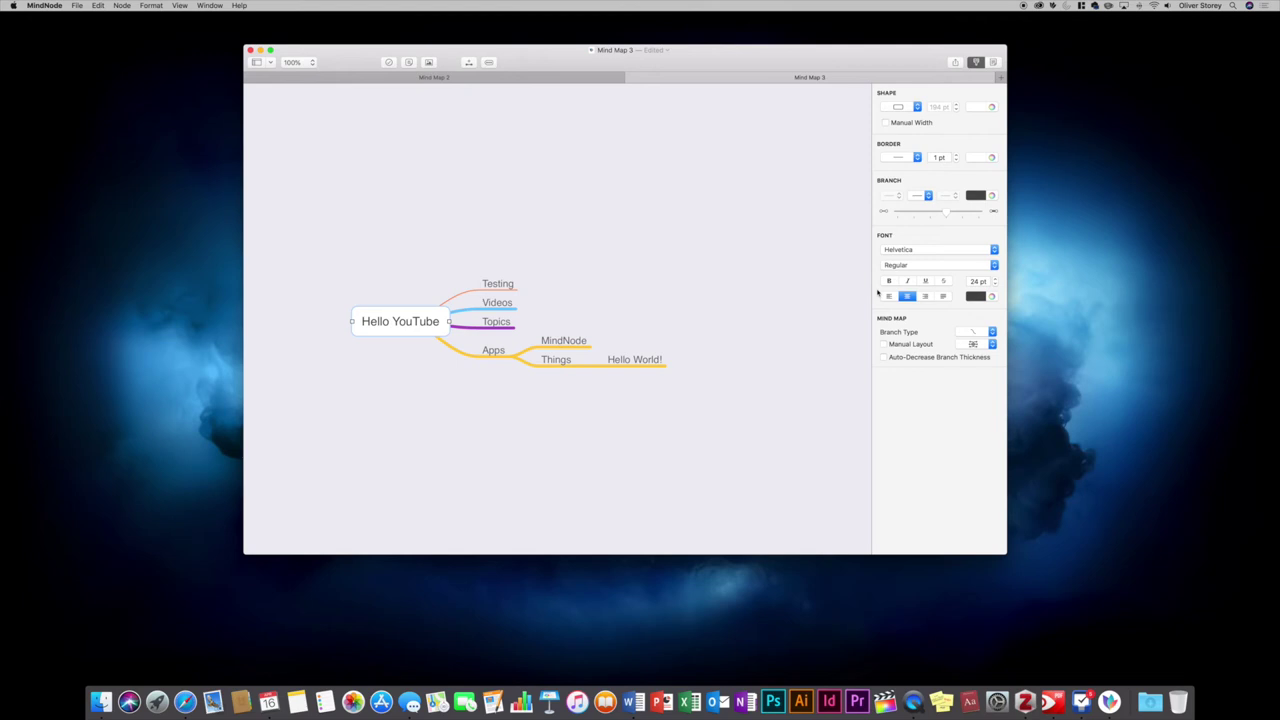
Make Testing, Videos and Topics tasks
{"action": "left_click", "coordinate": [496, 285]}
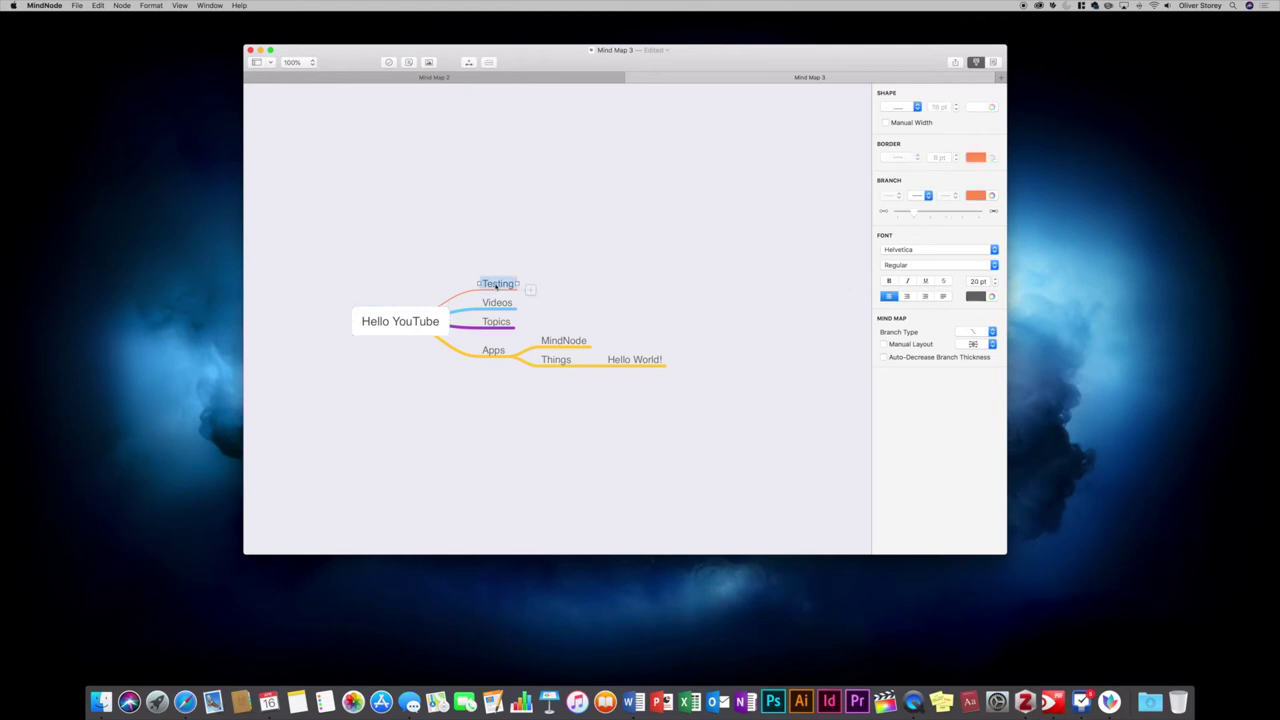
{"action": "left_click", "coordinate": [387, 62]}
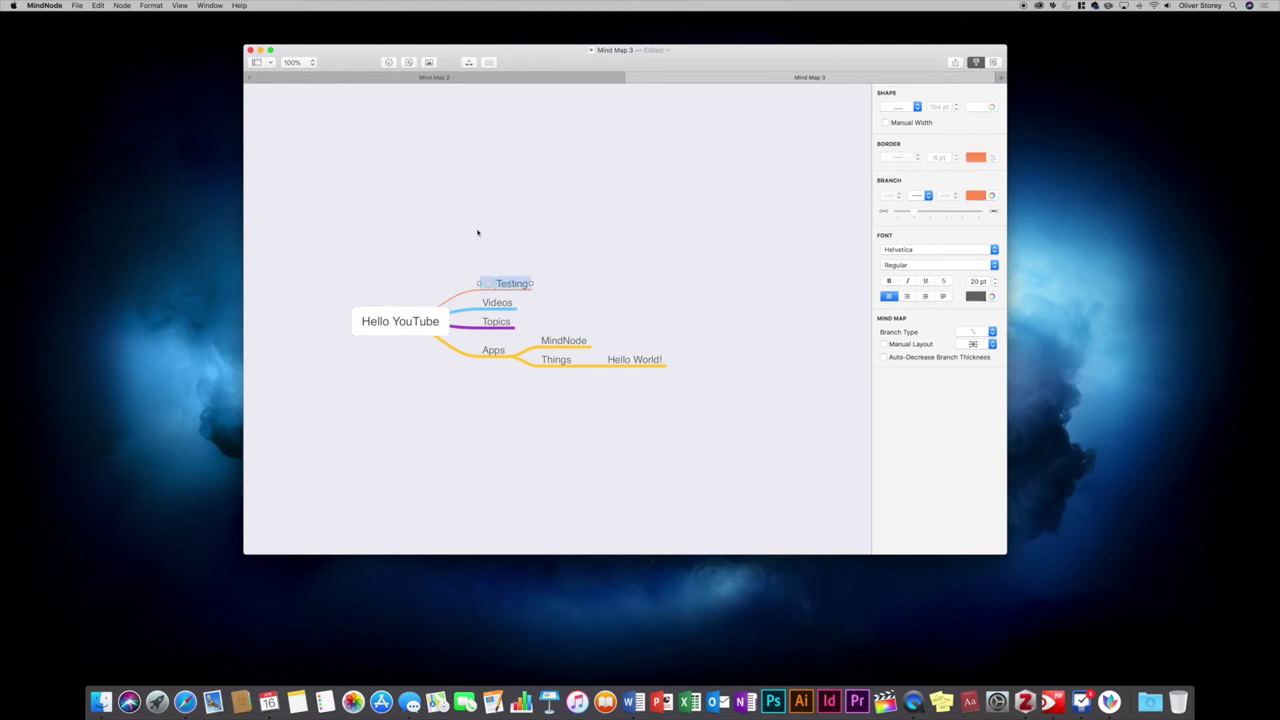
{"action": "left_click", "coordinate": [493, 303]}
{"action": "left_click", "coordinate": [389, 64]}
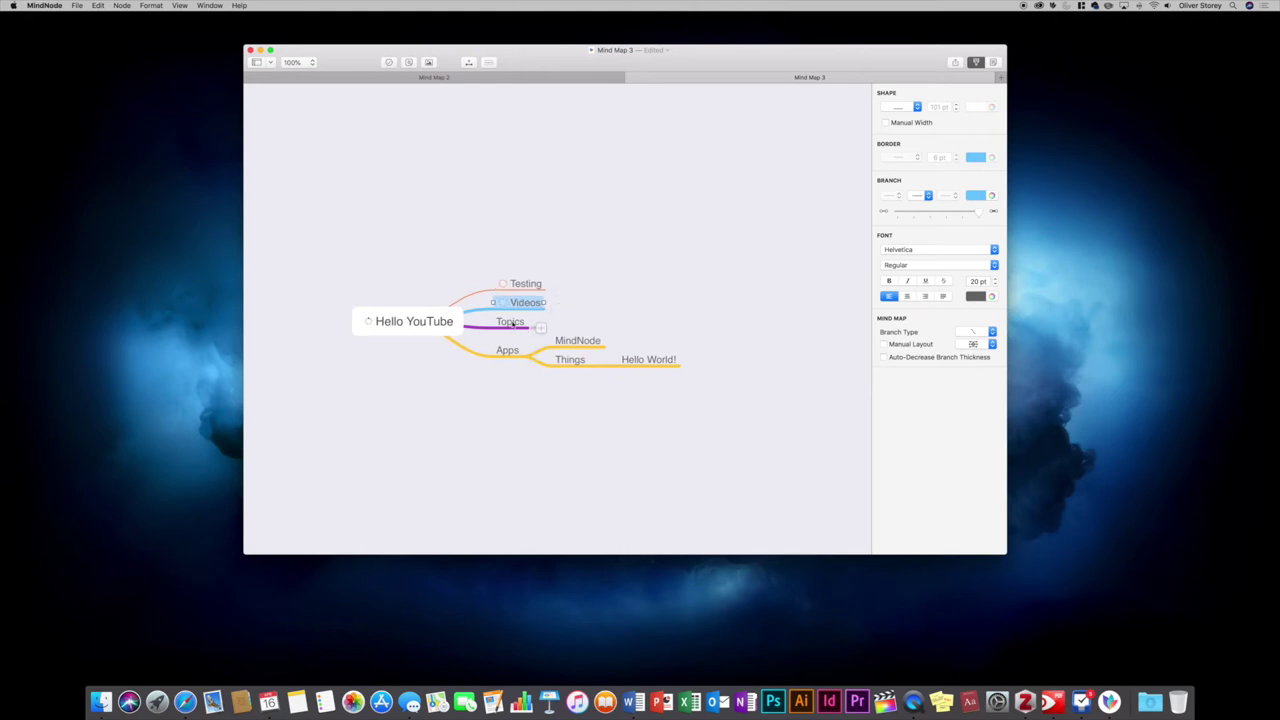
{"action": "left_click", "coordinate": [512, 322]}
{"action": "left_click", "coordinate": [390, 62]}
{"action": "left_click", "coordinate": [726, 257]}
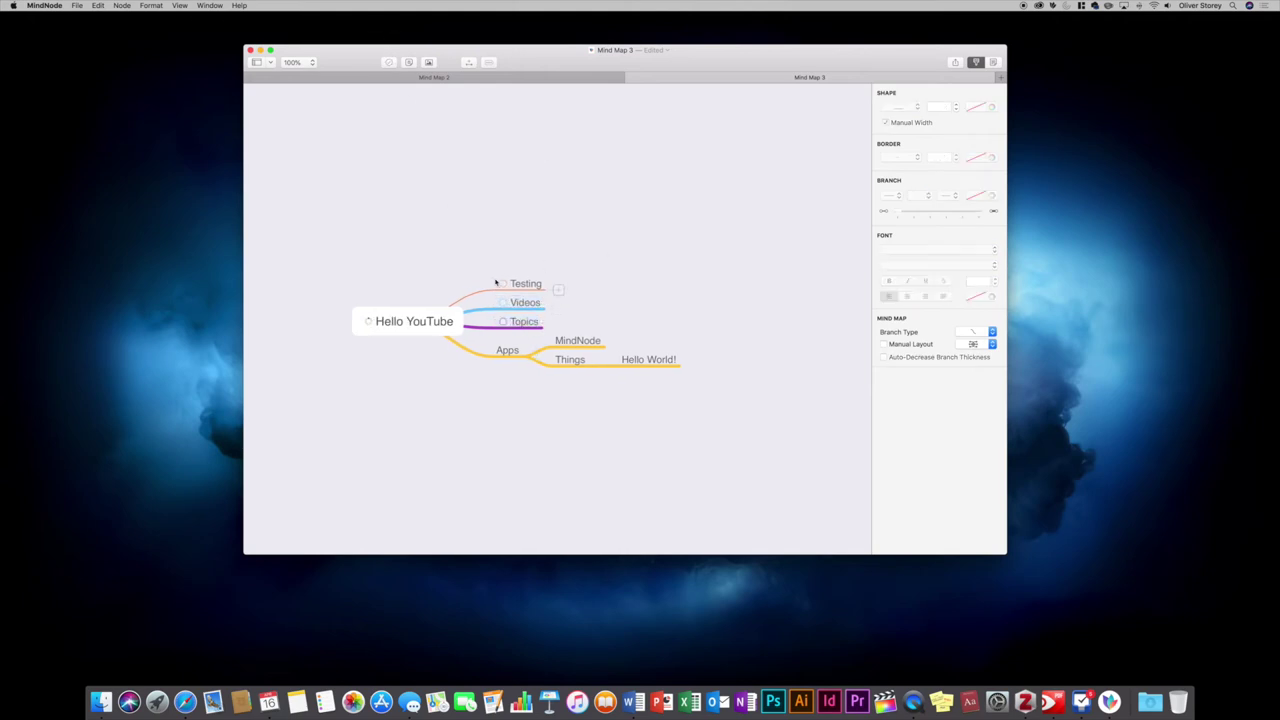
Check and uncheck the Testing and Videos tasks, leaving them not done
{"action": "left_click", "coordinate": [503, 283]}
{"action": "left_click", "coordinate": [504, 303]}
{"action": "left_click", "coordinate": [504, 303]}
{"action": "left_click", "coordinate": [503, 284]}
{"action": "left_click", "coordinate": [75, 6]}
{"action": "mouse_move", "coordinate": [150, 37]}
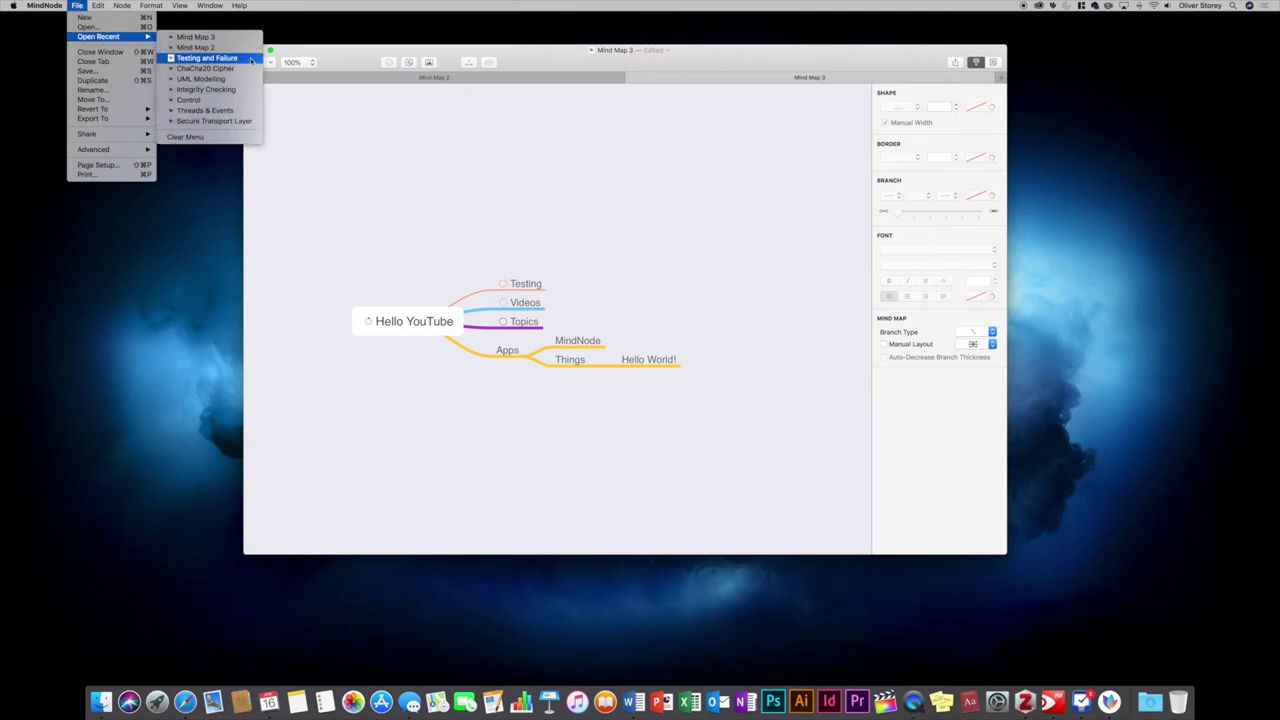
{"action": "left_click", "coordinate": [207, 58]}
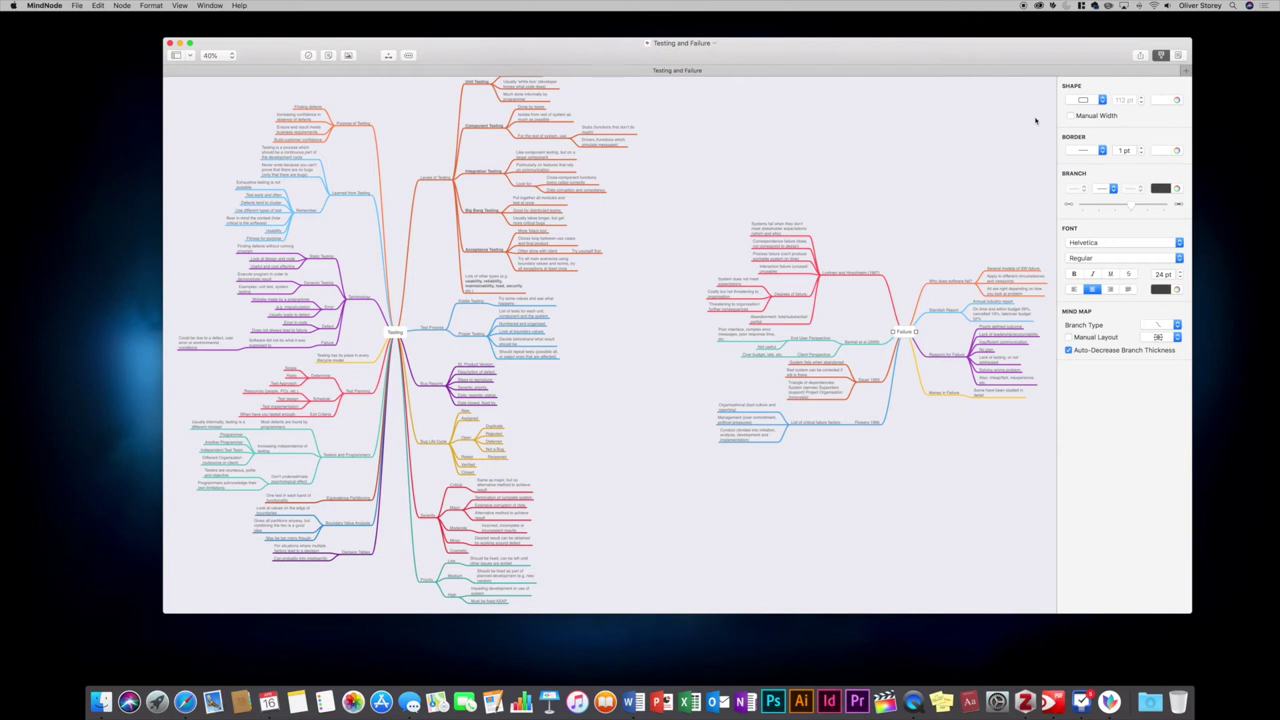
{"action": "key", "text": "cmd+f"}
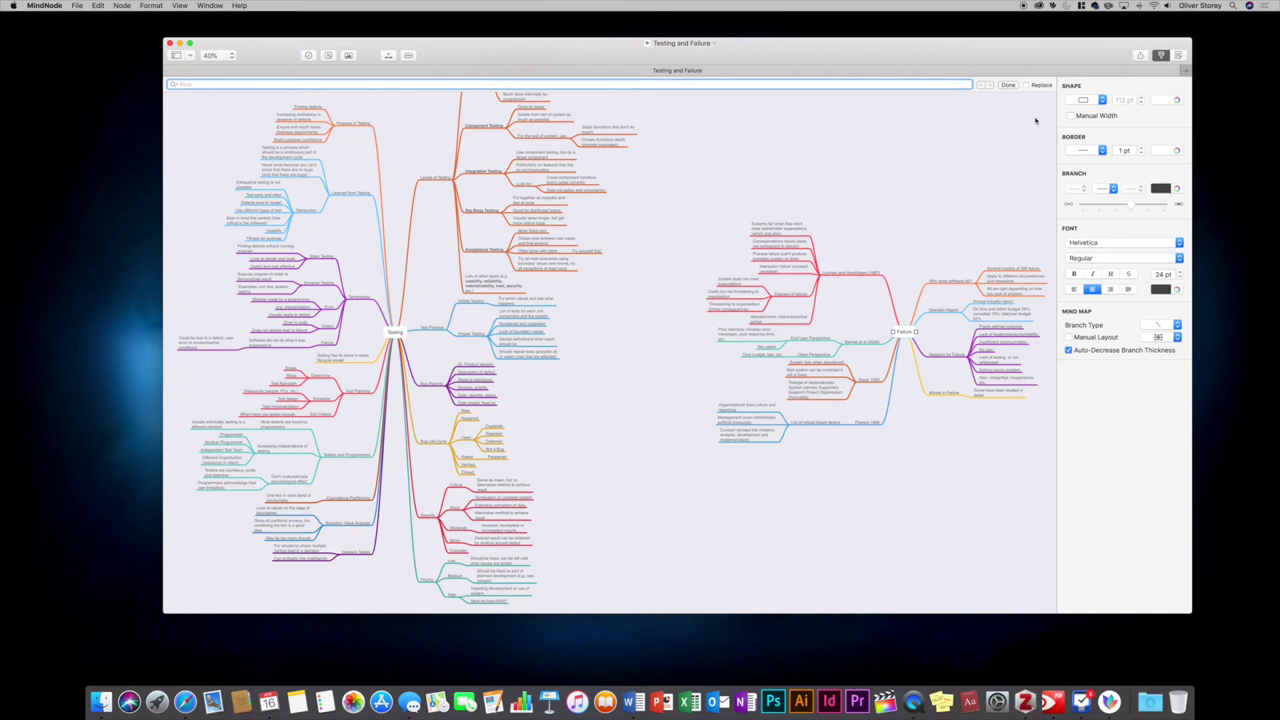
{"action": "type", "text": "t"}
{"action": "key", "text": "Return"}
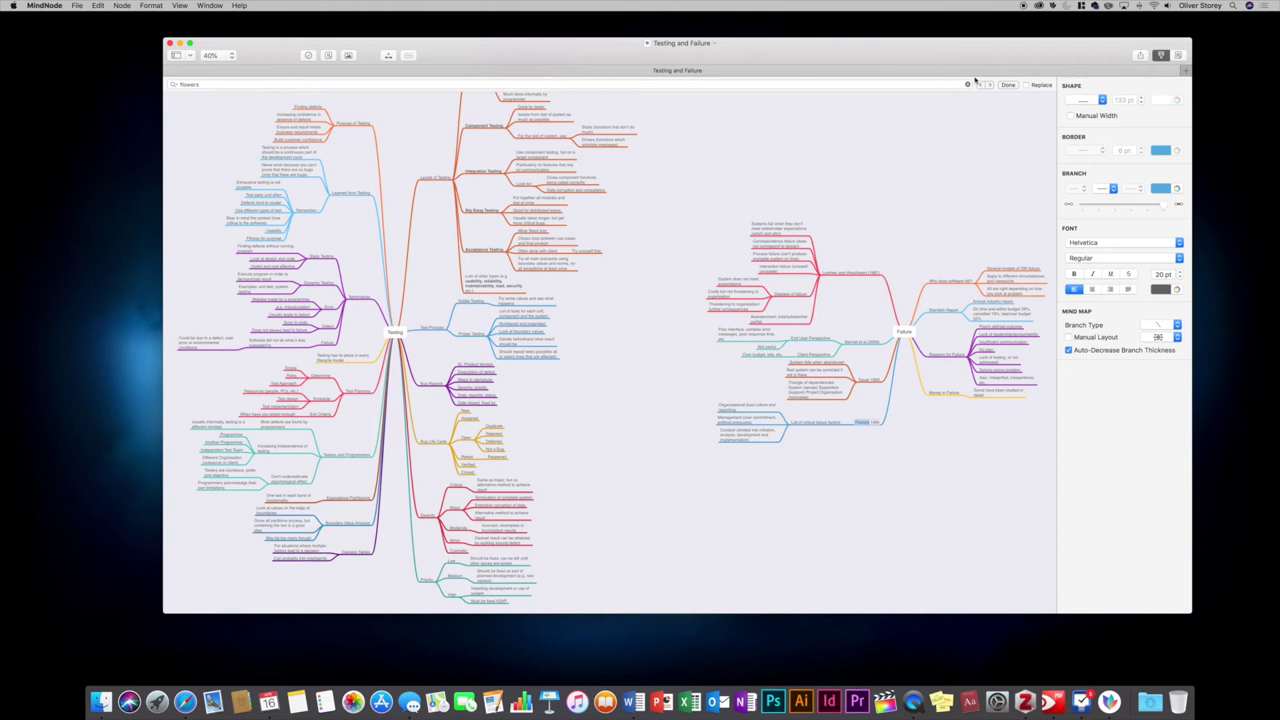
{"action": "left_click", "coordinate": [1007, 85]}
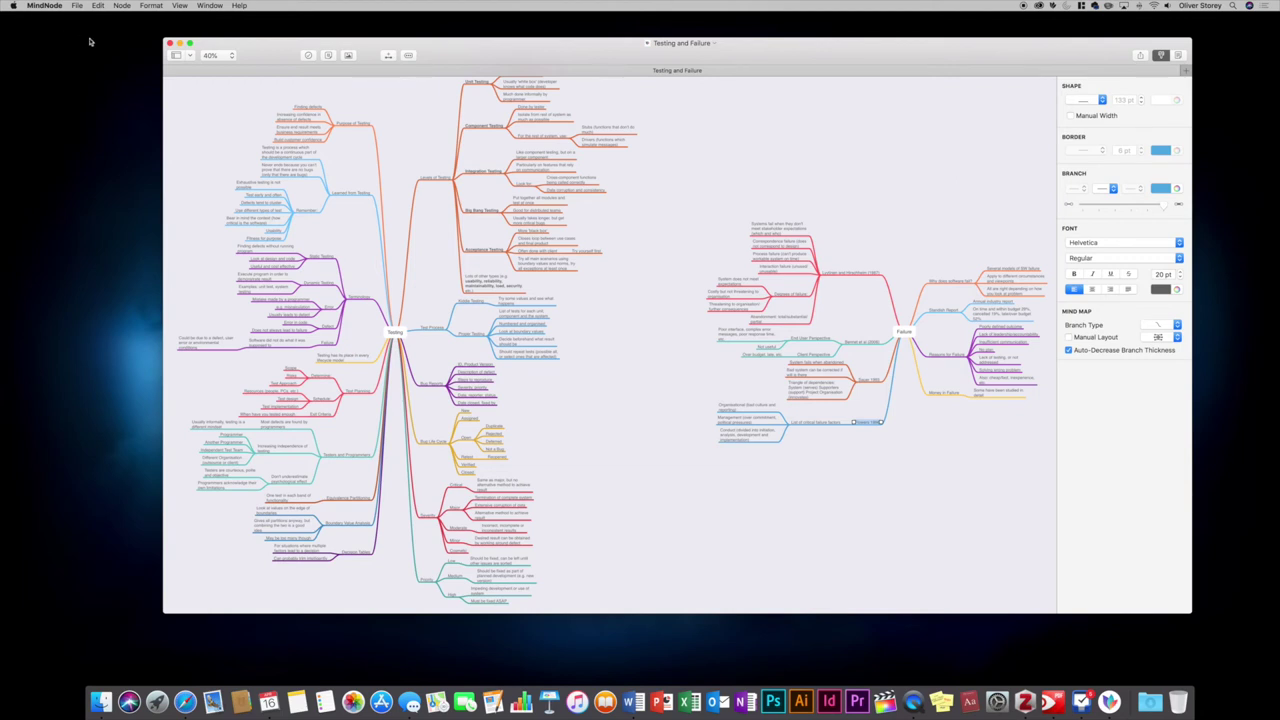
{"action": "left_click", "coordinate": [169, 43]}
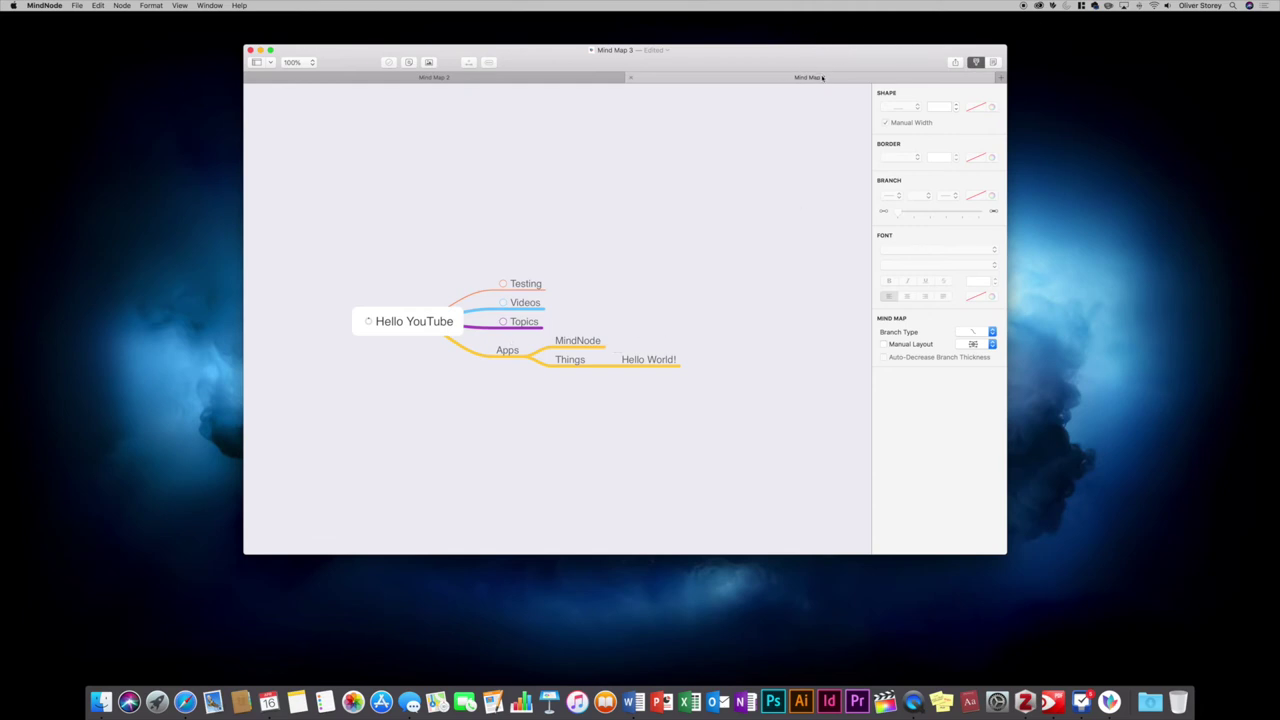
Export Mind Map 3 to Things 3 from the Share menu
{"action": "left_click", "coordinate": [955, 62]}
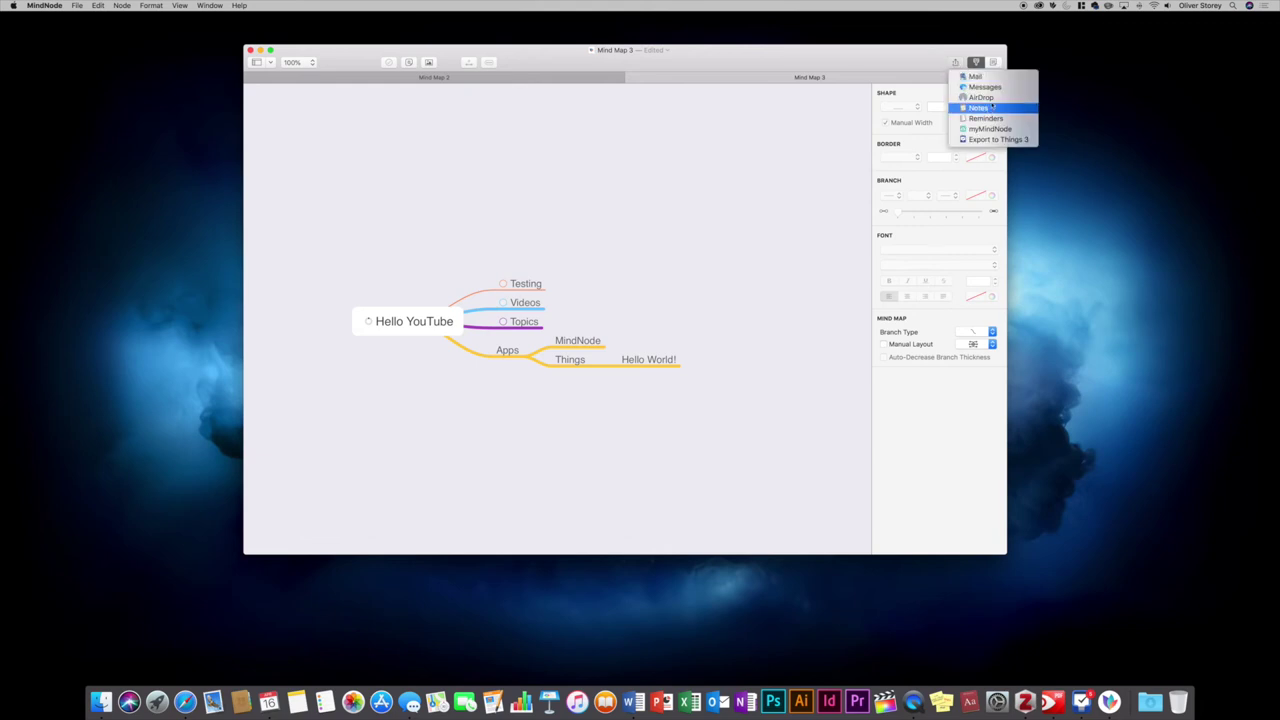
{"action": "left_click", "coordinate": [1031, 141]}
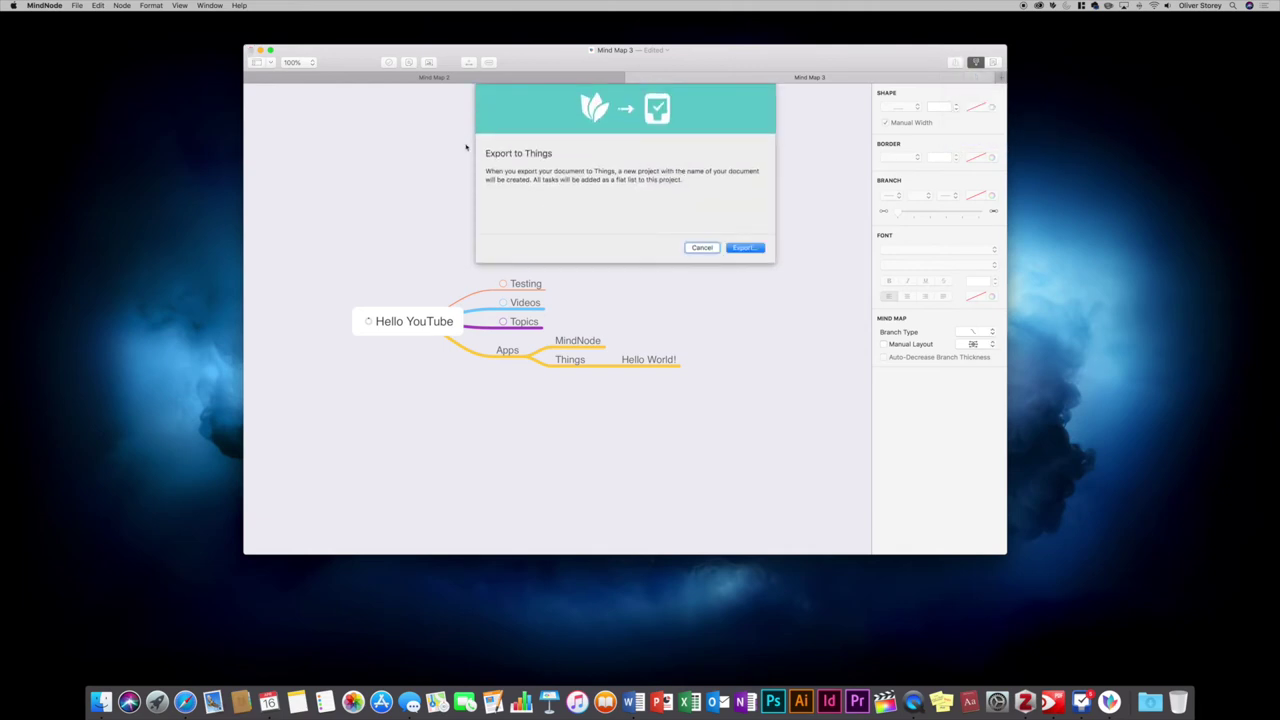
{"action": "left_click", "coordinate": [745, 247]}
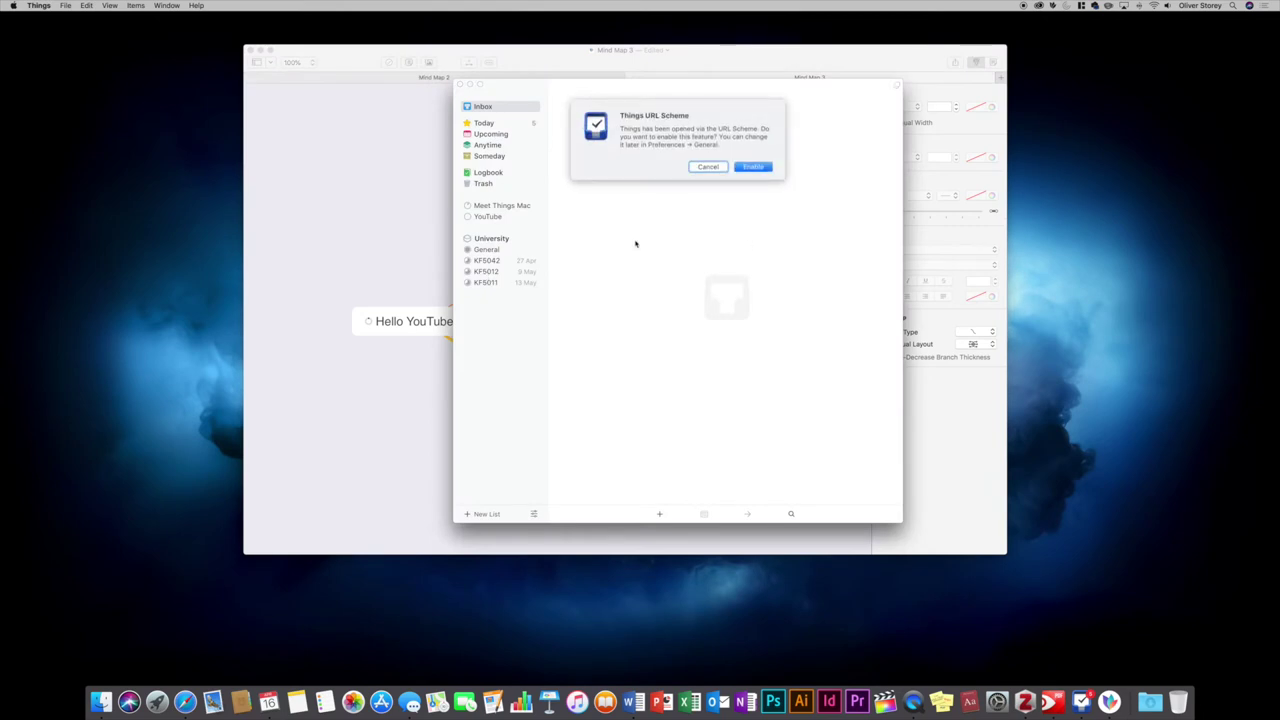
Enable the Things import, move its window aside, and complete the Testing to-do in Mind Map 3
{"action": "left_click", "coordinate": [755, 169]}
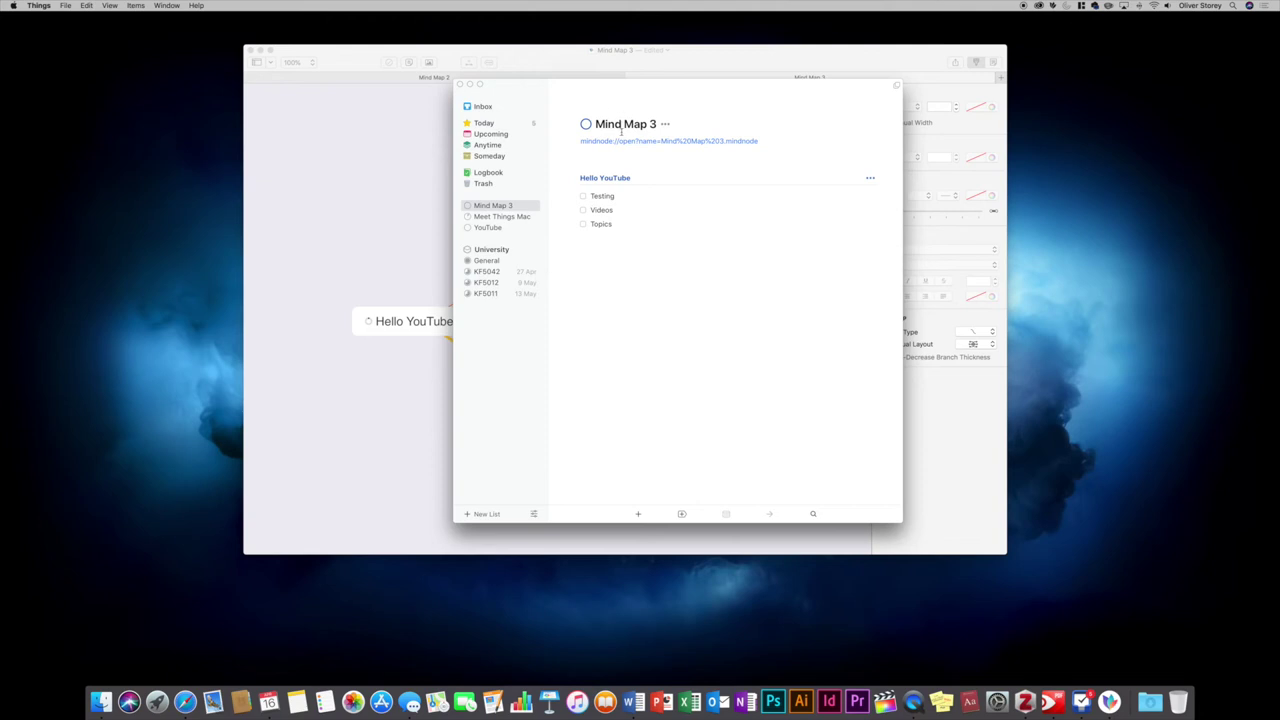
{"action": "left_click_drag", "start_coordinate": [512, 77], "coordinate": [729, 121]}
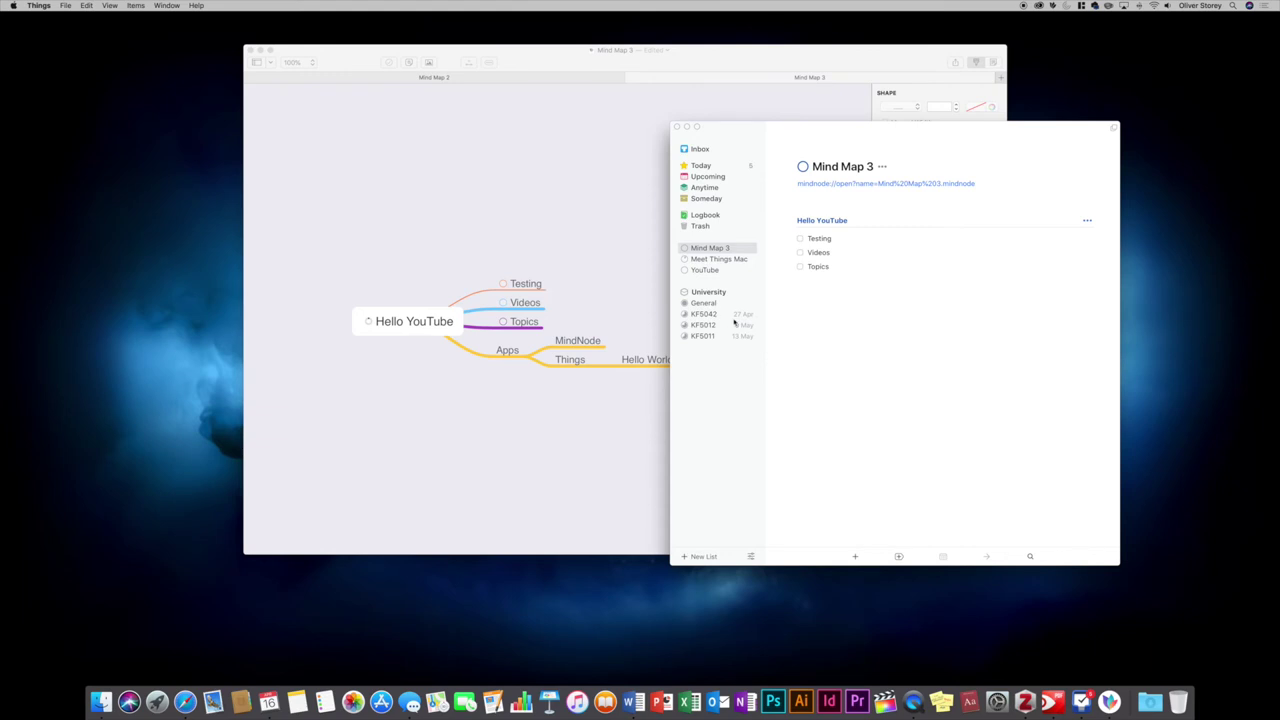
{"action": "left_click", "coordinate": [800, 239]}
Bring MindNode to the front and check off the Testing task node
{"action": "left_click", "coordinate": [585, 180]}
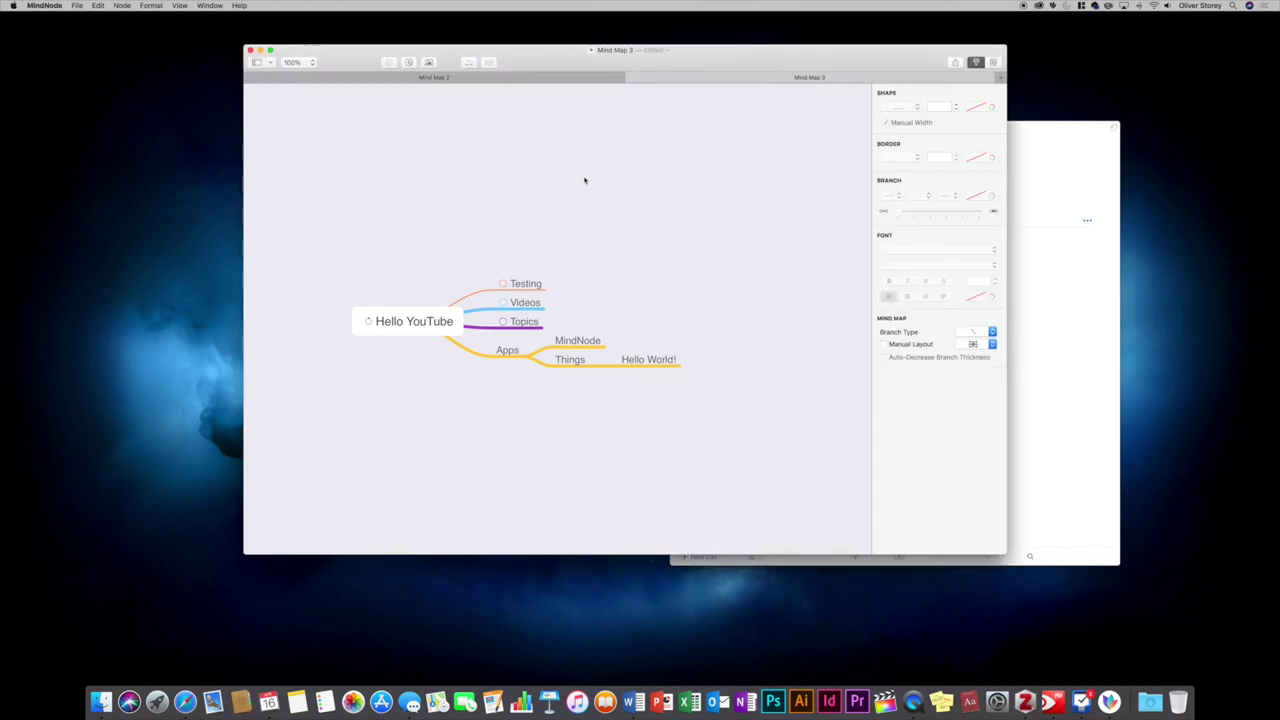
{"action": "left_click", "coordinate": [503, 284]}
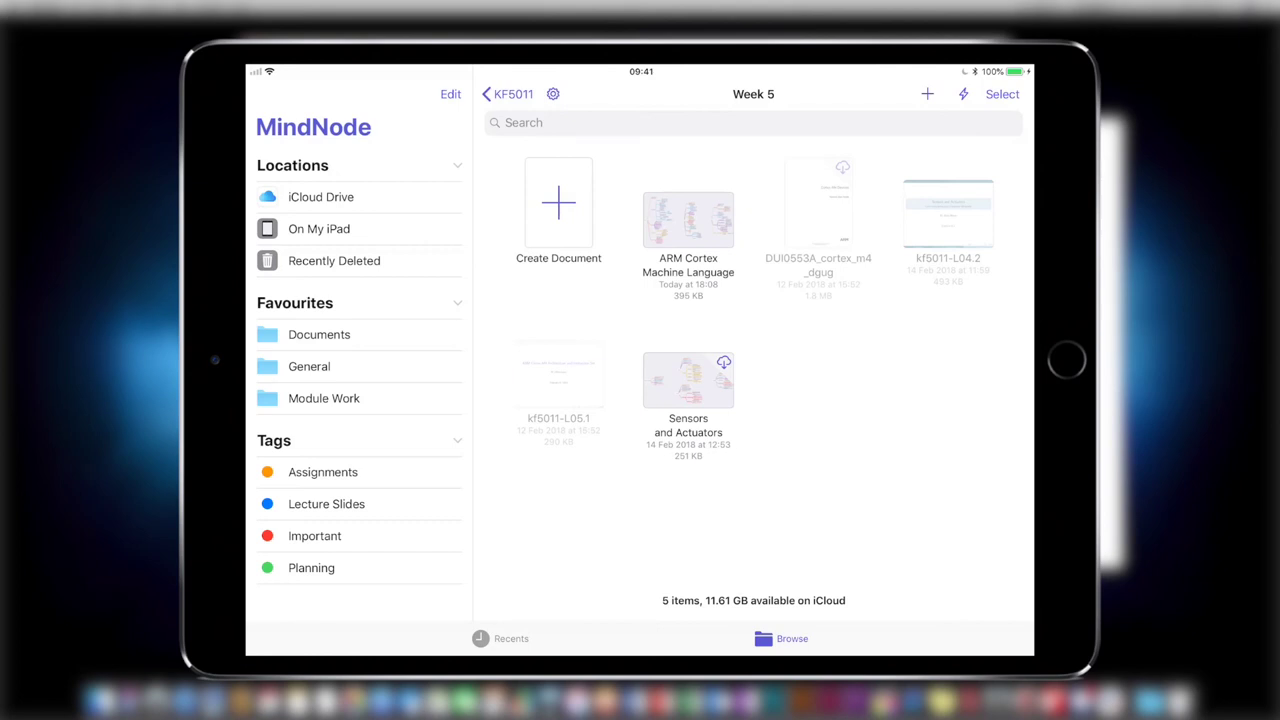
Open the ARM Cortex Machine Language mind map from the MindNode browser
{"action": "left_click", "coordinate": [963, 94]}
{"action": "left_click", "coordinate": [688, 220]}
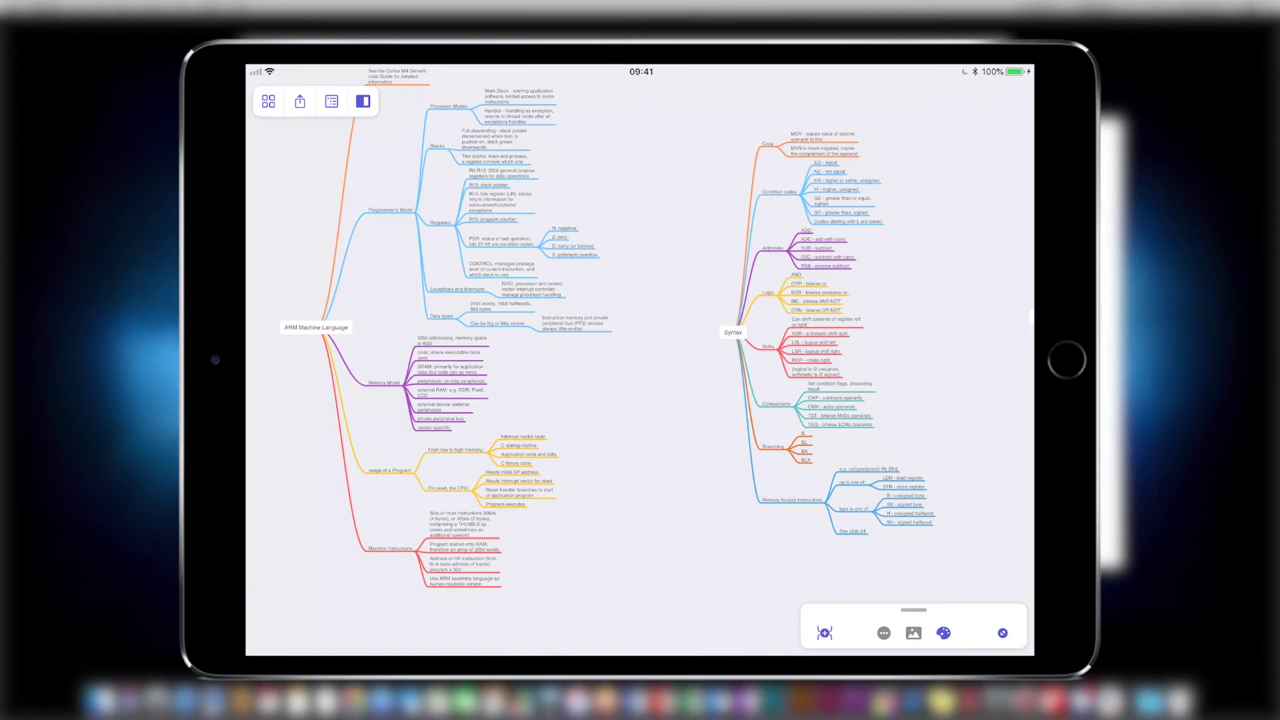
Dismiss the Share sheet and scroll through the map's outline sidebar
{"action": "left_click", "coordinate": [299, 101]}
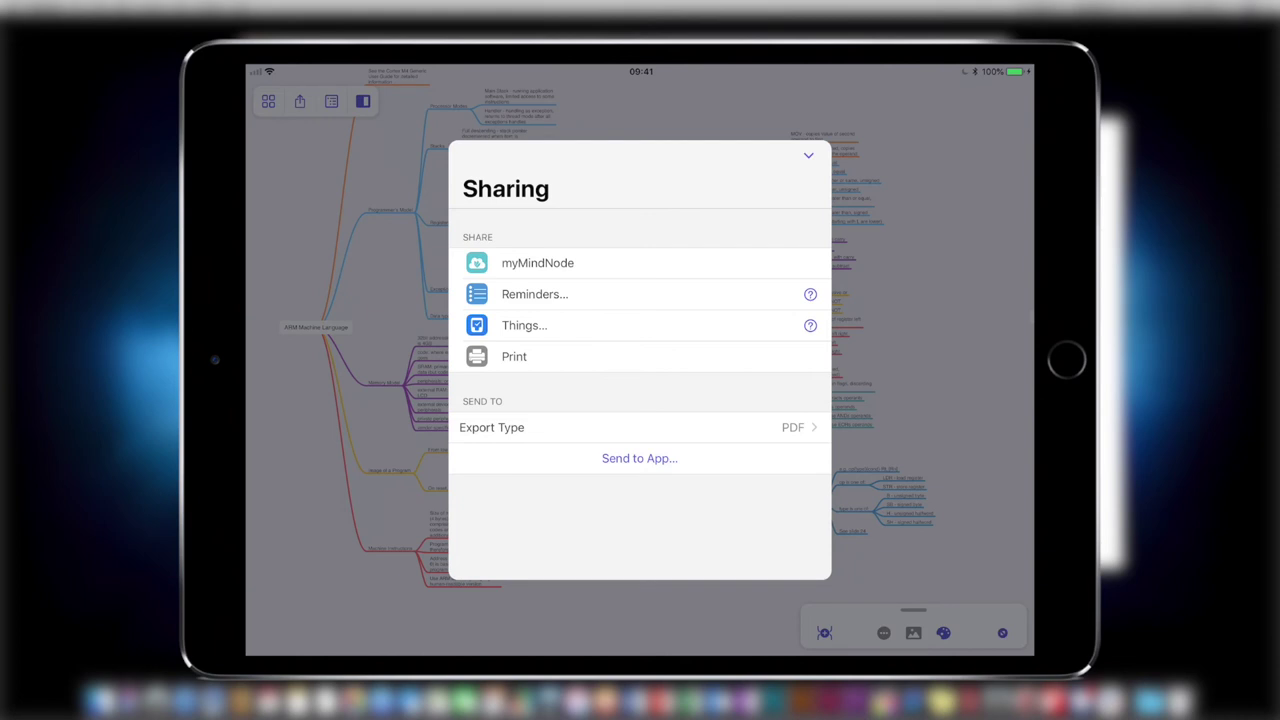
{"action": "left_click", "coordinate": [808, 155]}
{"action": "left_click", "coordinate": [331, 101]}
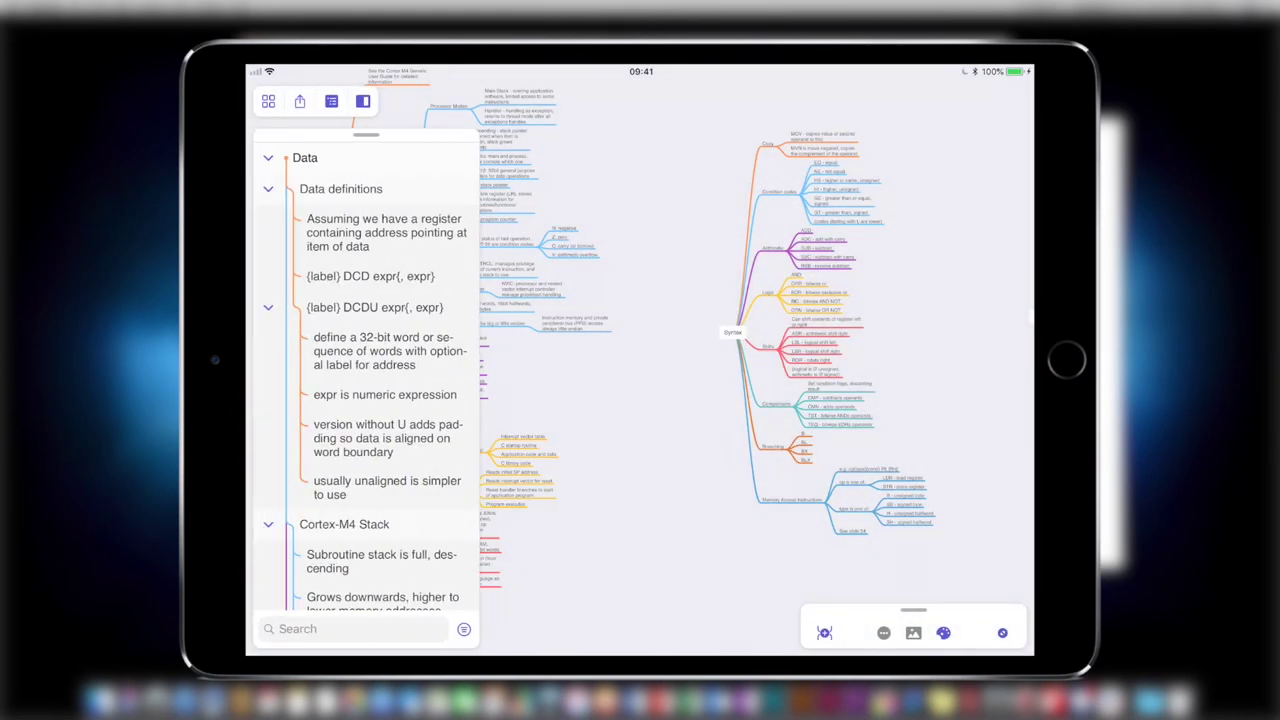
{"action": "scroll", "coordinate": [365, 380], "scroll_direction": "down", "scroll_amount": 20}
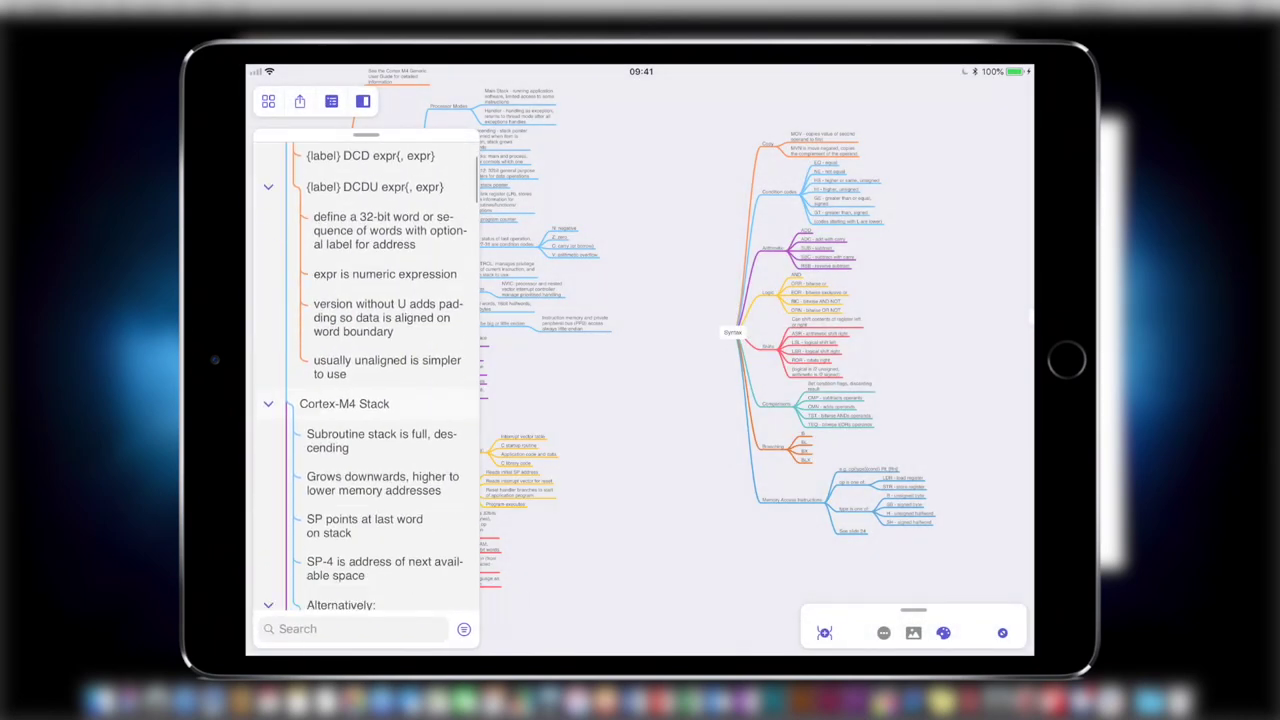
{"action": "scroll", "coordinate": [365, 380], "scroll_direction": "up", "scroll_amount": 20}
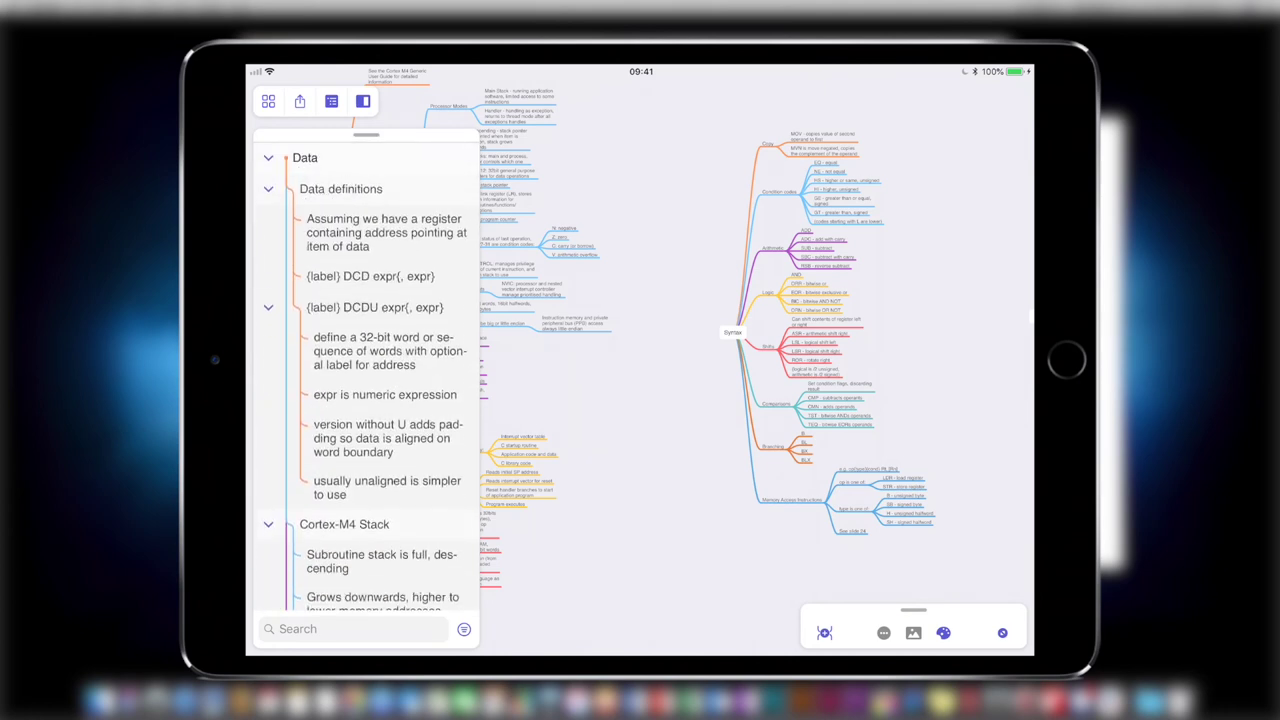
Try searching the outline, then drag the outline panel away to show the full ARM map
{"action": "left_click", "coordinate": [330, 628]}
{"action": "left_click", "coordinate": [997, 620]}
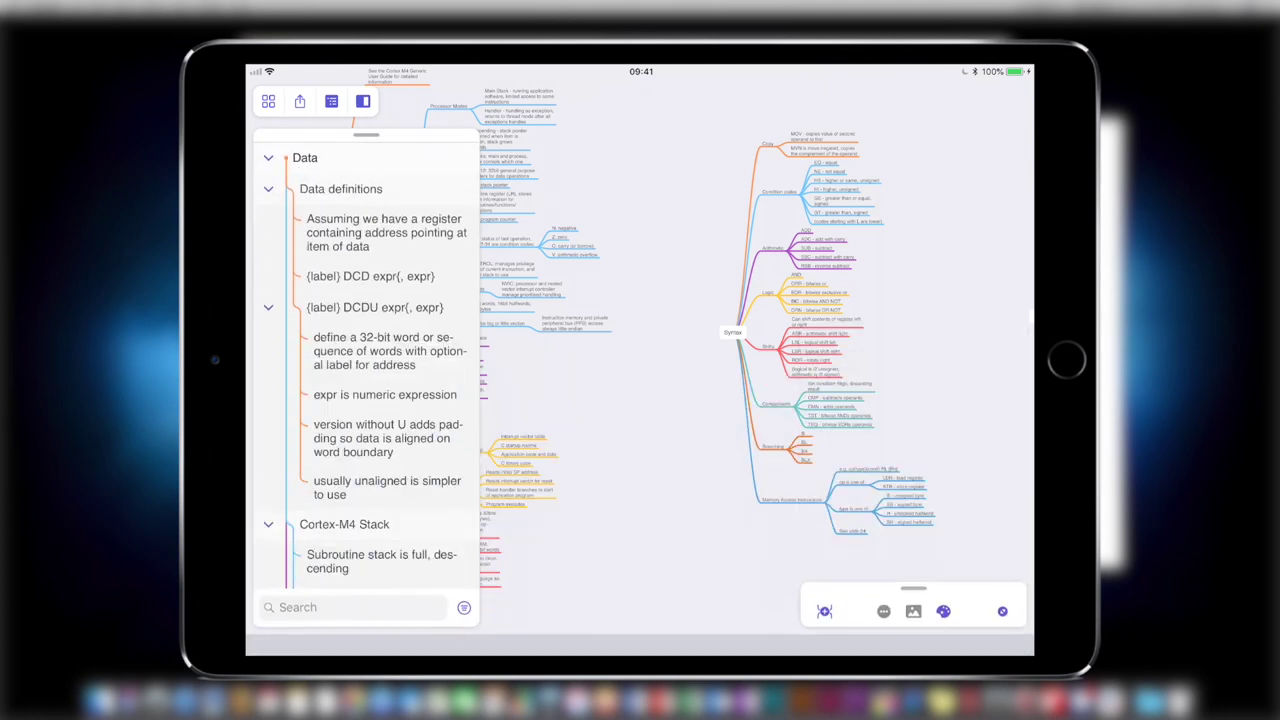
{"action": "scroll", "coordinate": [370, 500], "scroll_direction": "down", "scroll_amount": 2}
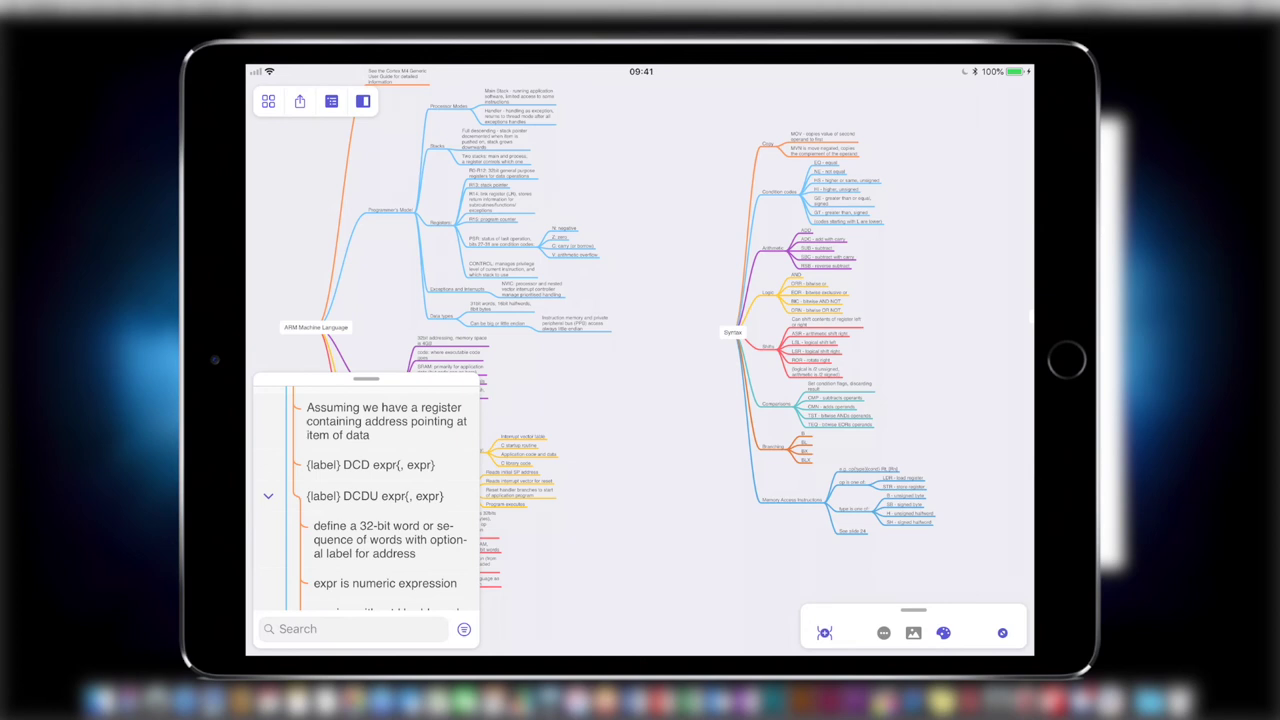
{"action": "left_click_drag", "start_coordinate": [366, 378], "coordinate": [366, 134]}
{"action": "scroll", "coordinate": [370, 400], "scroll_direction": "up", "scroll_amount": 2}
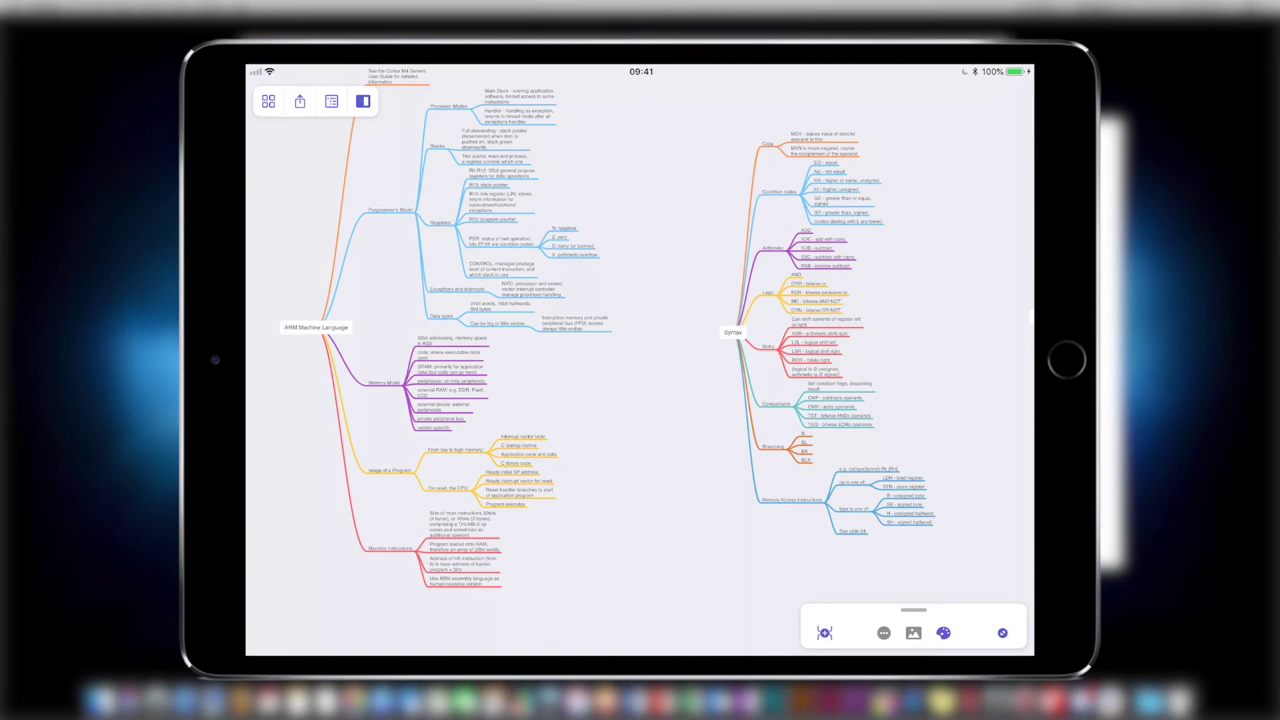
Select Processor Modes and expand its style settings: 6 pt branches, Helvetica 20 pt text
{"action": "left_click", "coordinate": [449, 113]}
{"action": "left_click", "coordinate": [486, 108]}
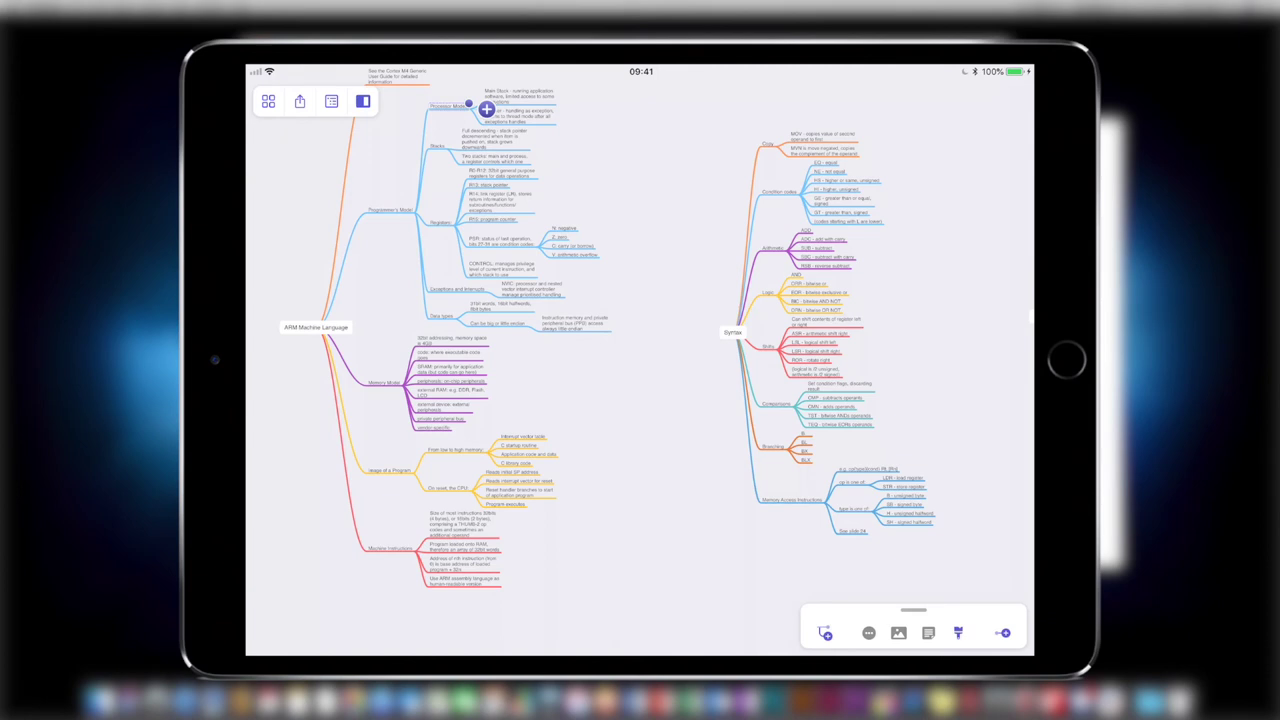
{"action": "left_click_drag", "start_coordinate": [913, 609], "coordinate": [913, 92]}
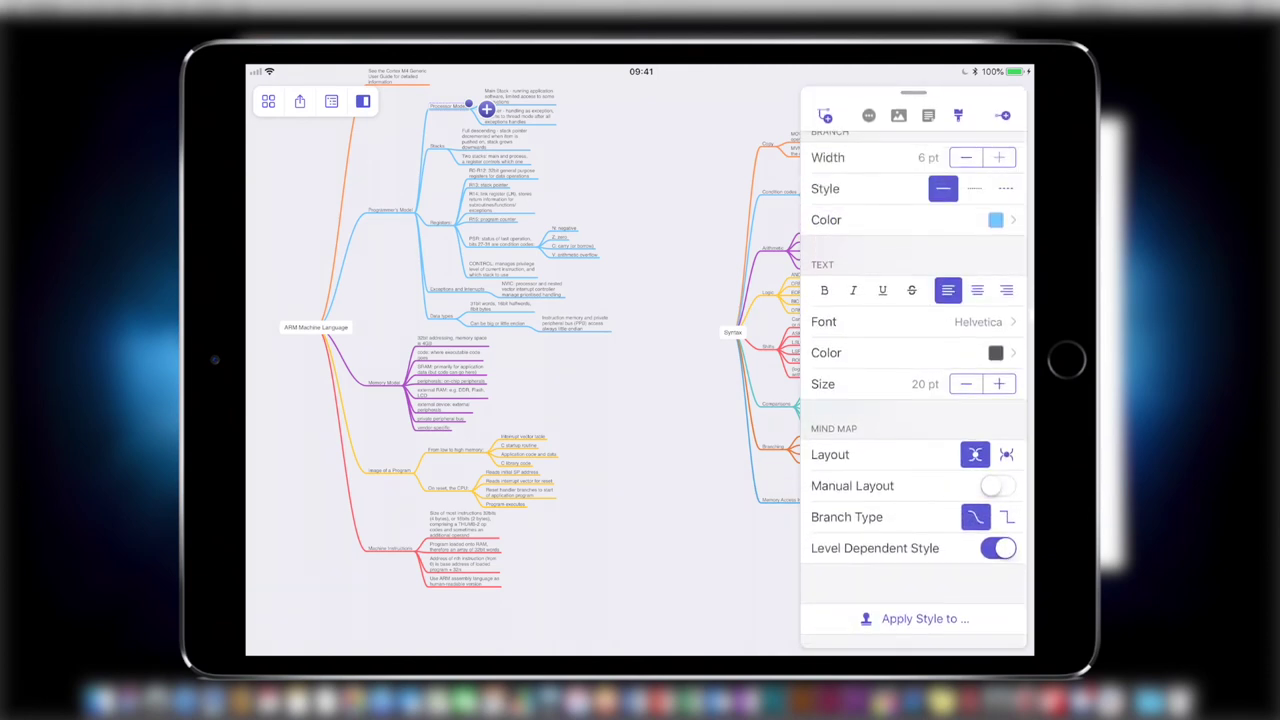
{"action": "scroll", "coordinate": [913, 390], "scroll_direction": "up", "scroll_amount": 3}
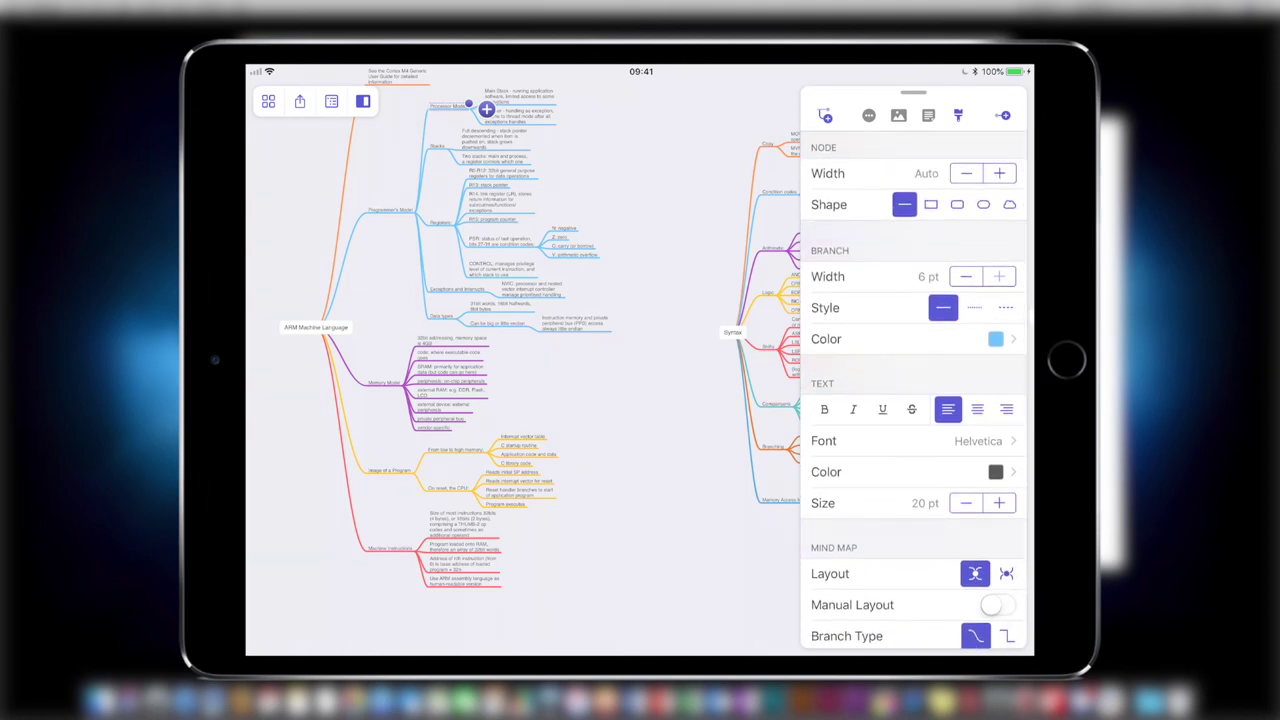
{"action": "scroll", "coordinate": [913, 390], "scroll_direction": "down", "scroll_amount": 3}
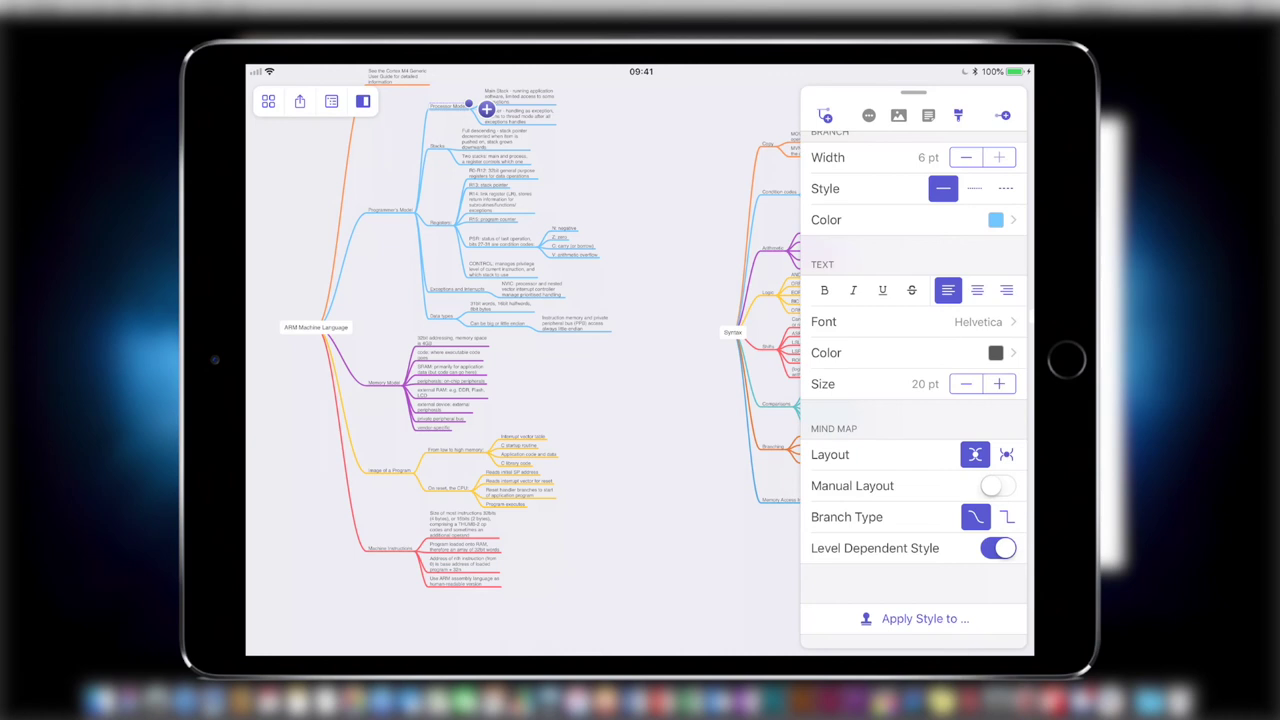
Look through the node's actions, Stickers and Notes tabs in the inspector
{"action": "left_click", "coordinate": [868, 115]}
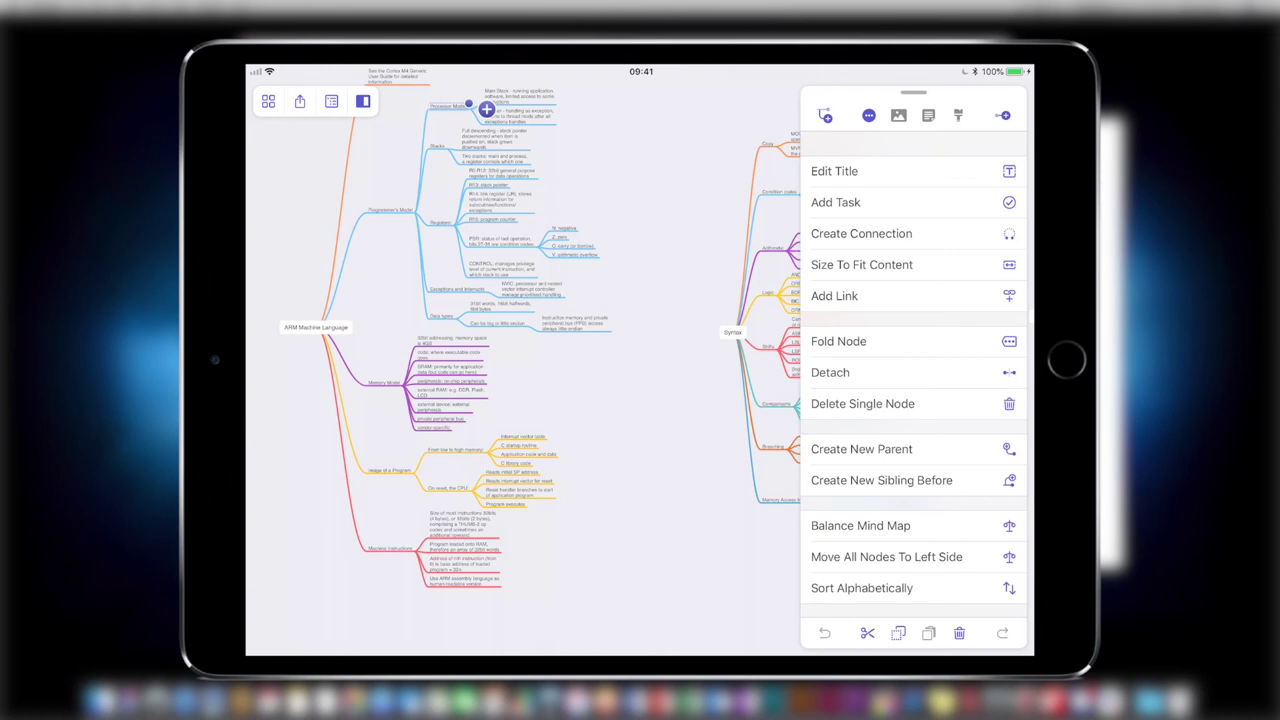
{"action": "left_click", "coordinate": [898, 115]}
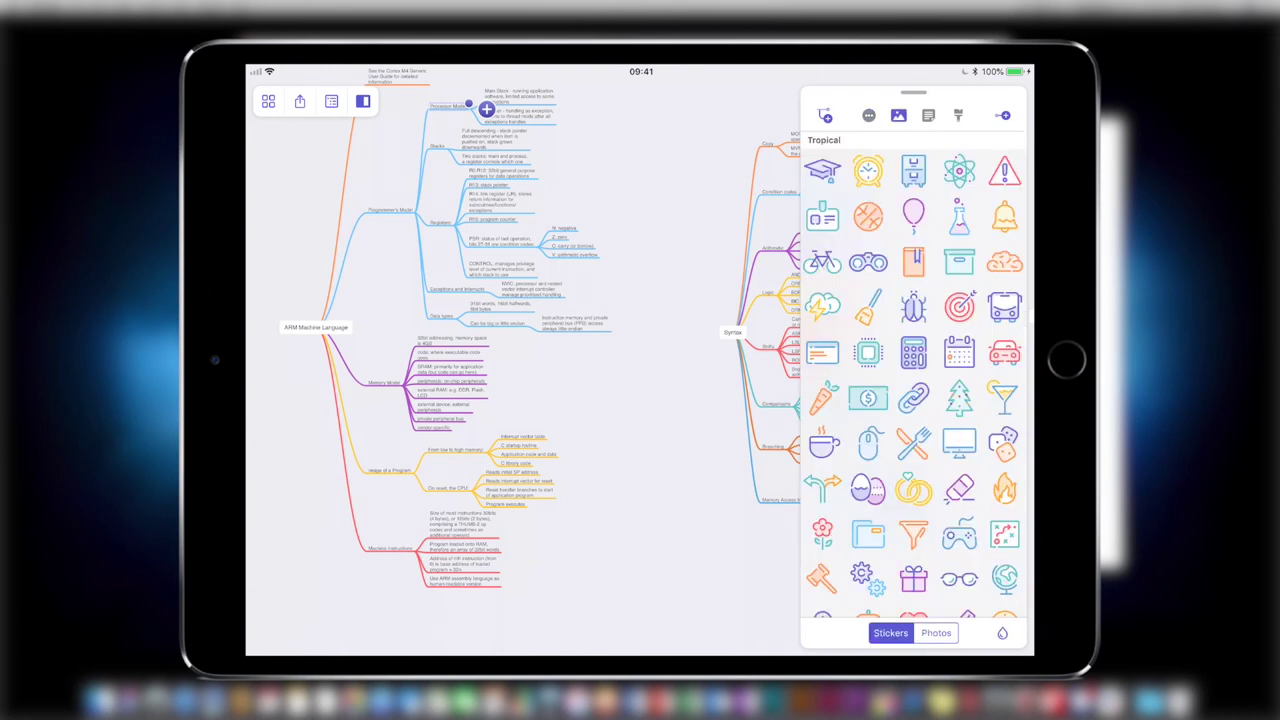
{"action": "left_click", "coordinate": [928, 115]}
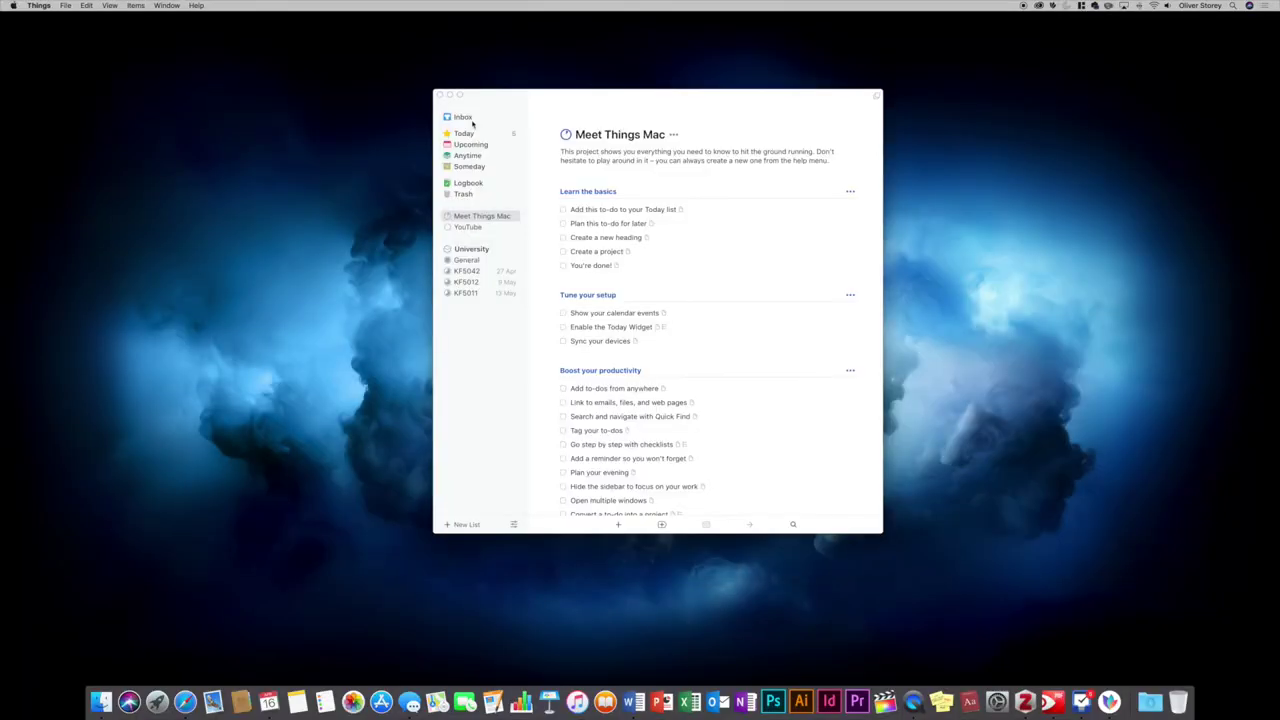
Show the Today list in Things and hide the sidebar
{"action": "left_click", "coordinate": [471, 119]}
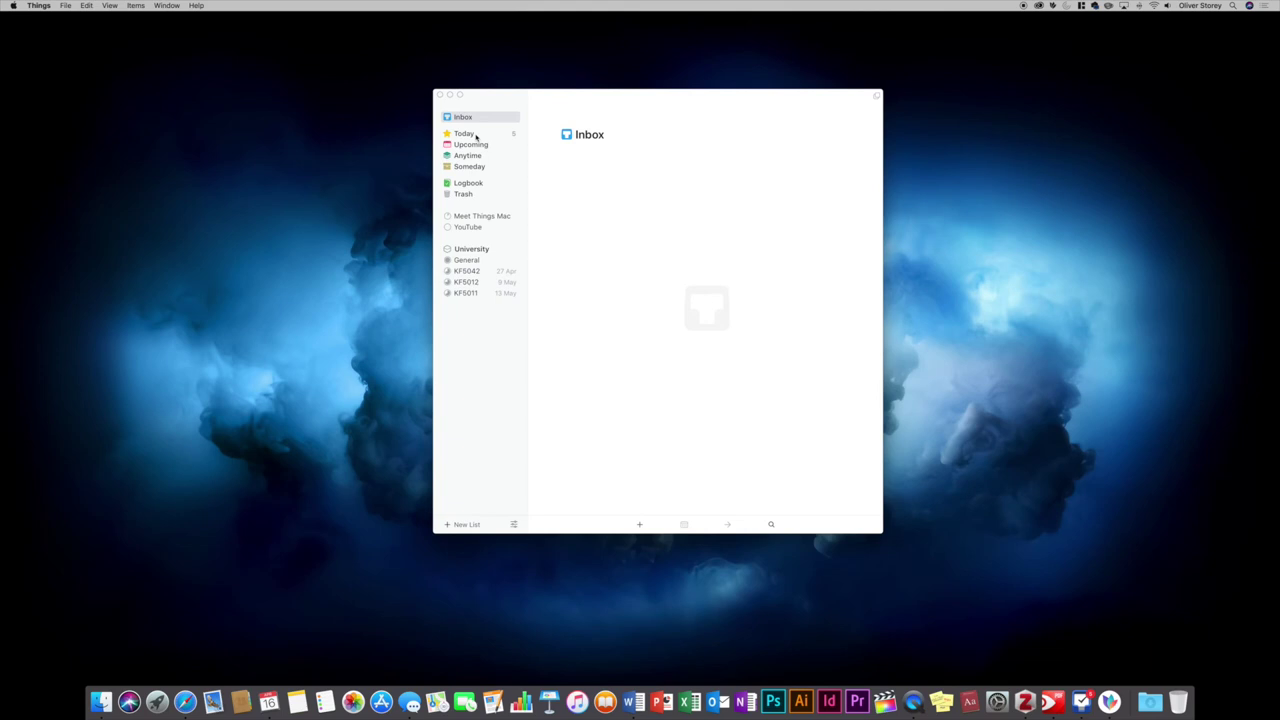
{"action": "left_click", "coordinate": [469, 138]}
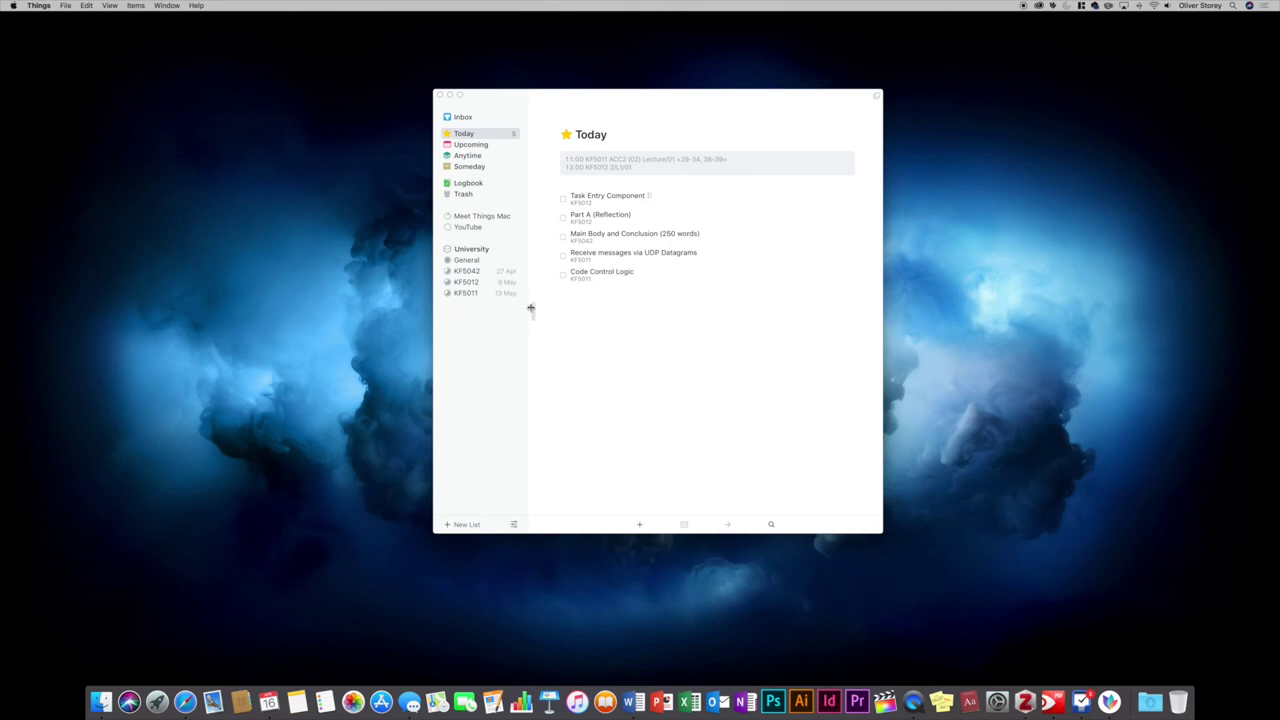
{"action": "key", "text": "super+slash"}
Shrink the window to the top-right, then restore its full size, sidebar and centred position
{"action": "left_click_drag", "start_coordinate": [786, 532], "coordinate": [609, 306]}
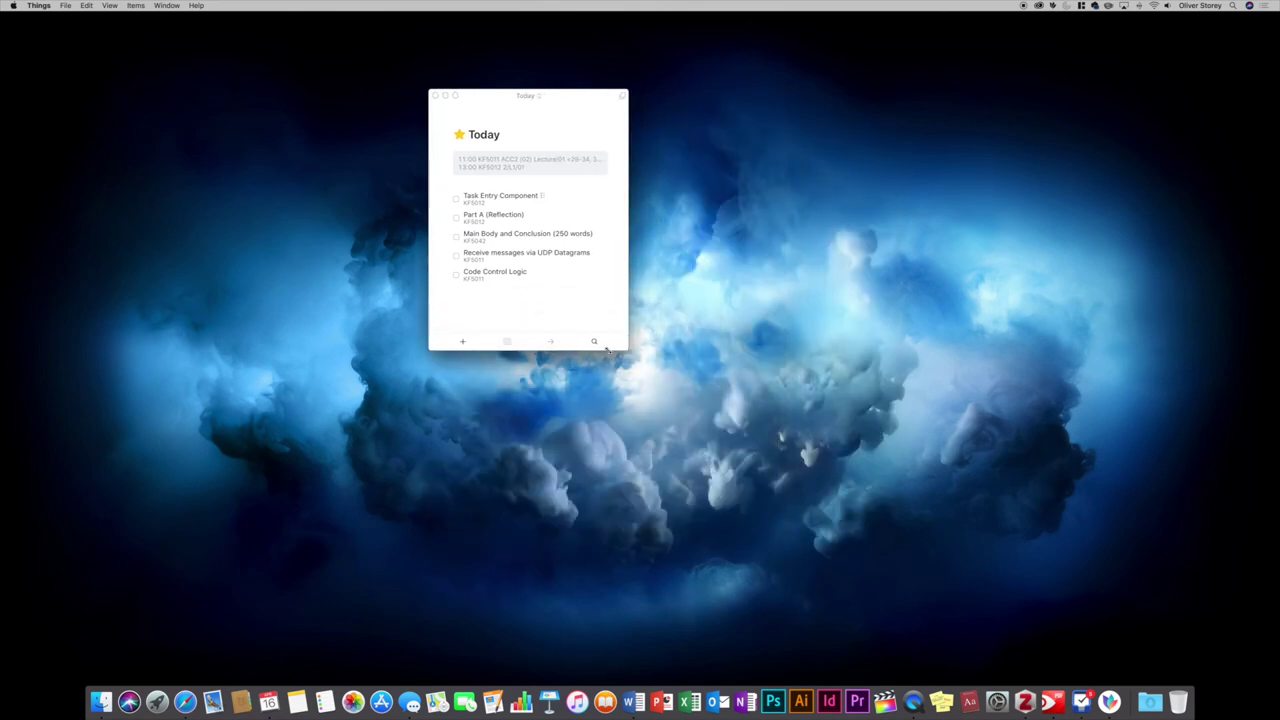
{"action": "left_click_drag", "start_coordinate": [573, 99], "coordinate": [1174, 35]}
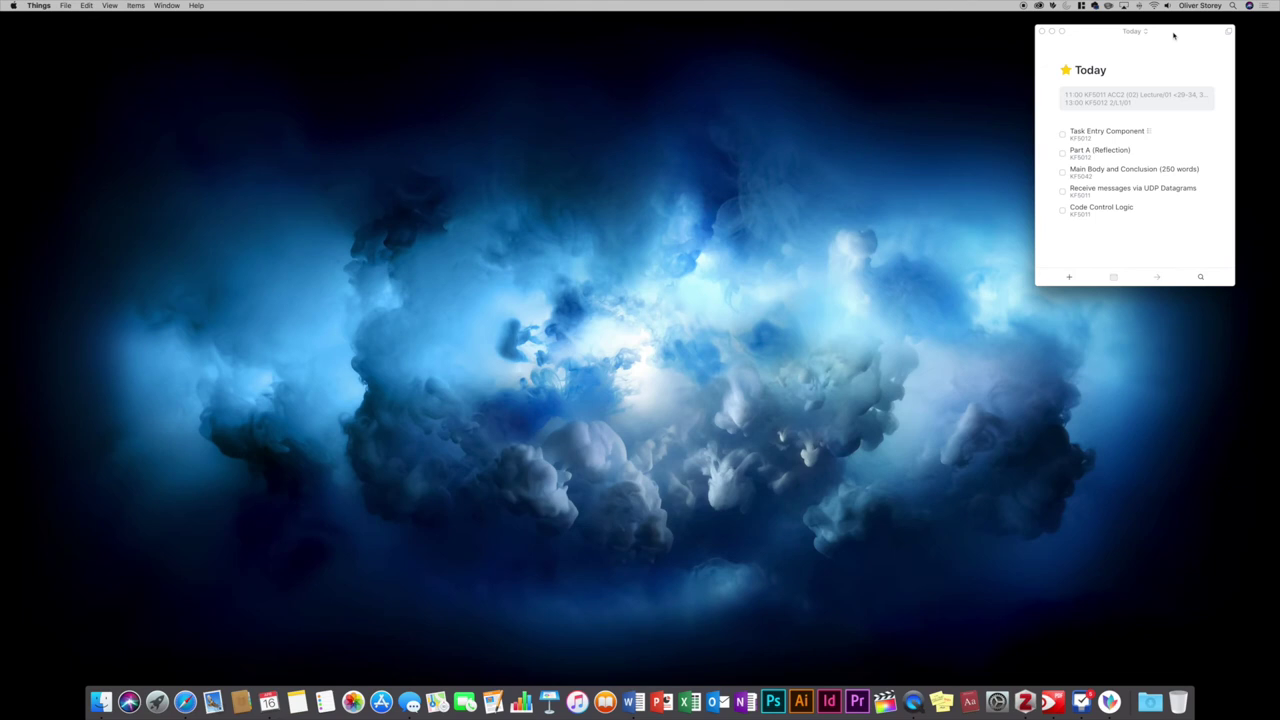
{"action": "left_click_drag", "start_coordinate": [1174, 35], "coordinate": [633, 86]}
{"action": "left_click_drag", "start_coordinate": [686, 320], "coordinate": [876, 503]}
{"action": "left_click_drag", "start_coordinate": [491, 276], "coordinate": [586, 280]}
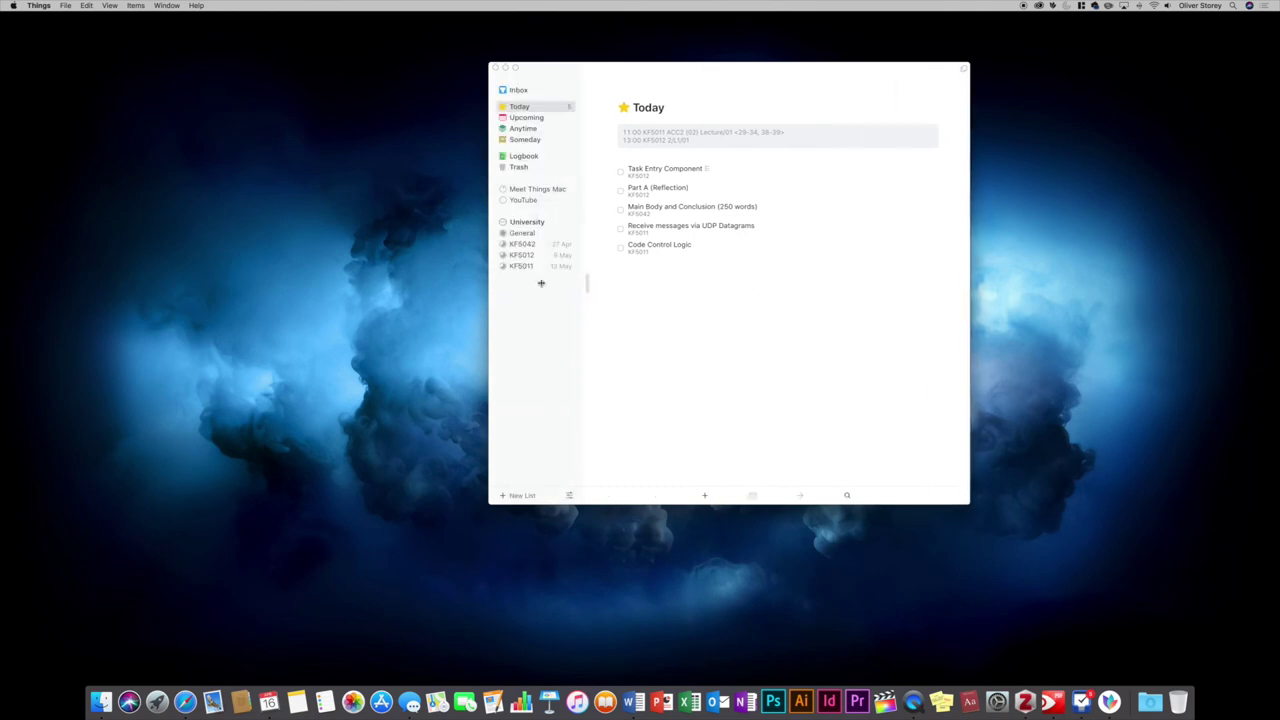
{"action": "left_click_drag", "start_coordinate": [560, 72], "coordinate": [447, 76]}
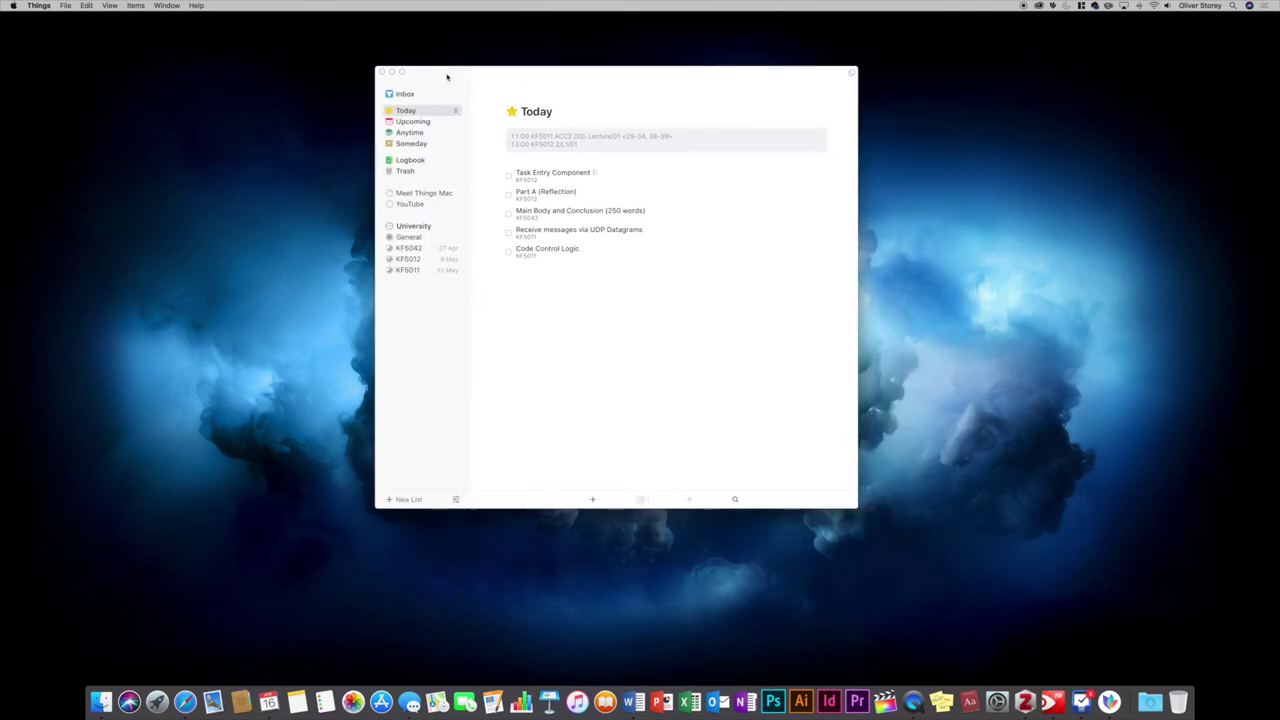
Browse the Upcoming, Anytime and Someday lists, ending on the Logbook of completed to-dos
{"action": "left_click", "coordinate": [412, 121]}
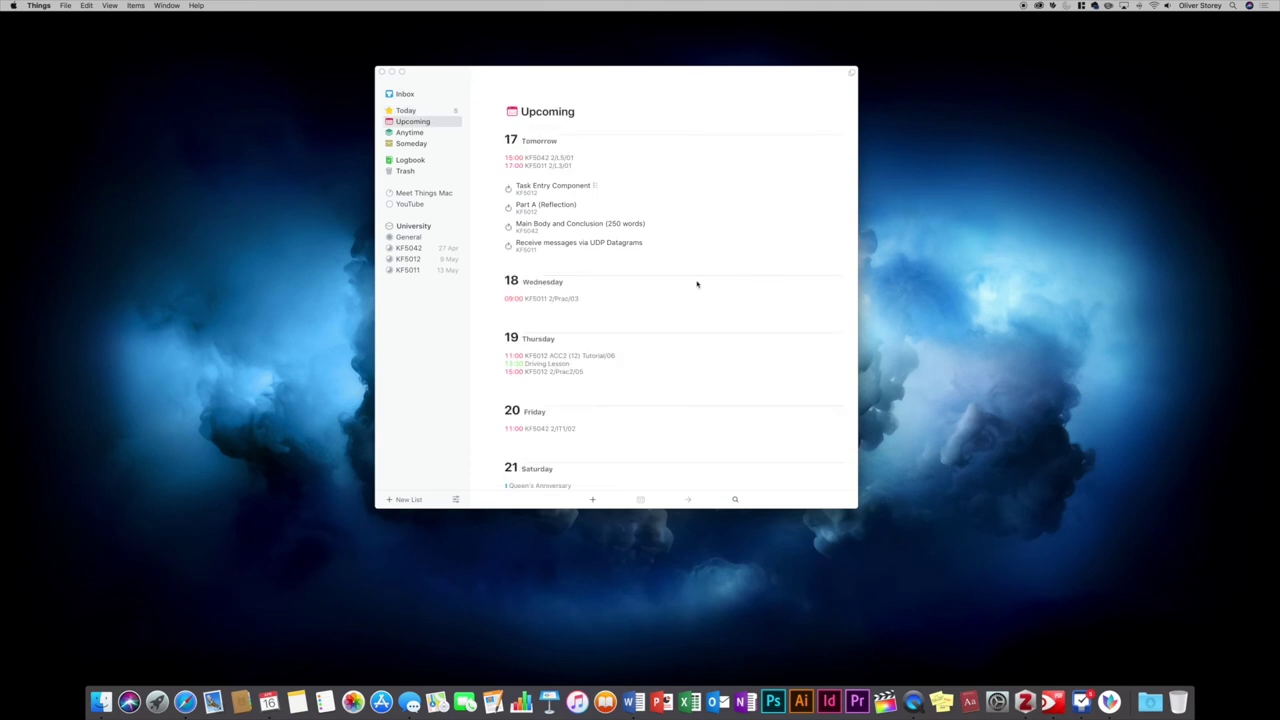
{"action": "scroll", "coordinate": [693, 284], "scroll_direction": "down", "scroll_amount": 3}
{"action": "scroll", "coordinate": [689, 285], "scroll_direction": "up", "scroll_amount": 3}
{"action": "left_click", "coordinate": [420, 133]}
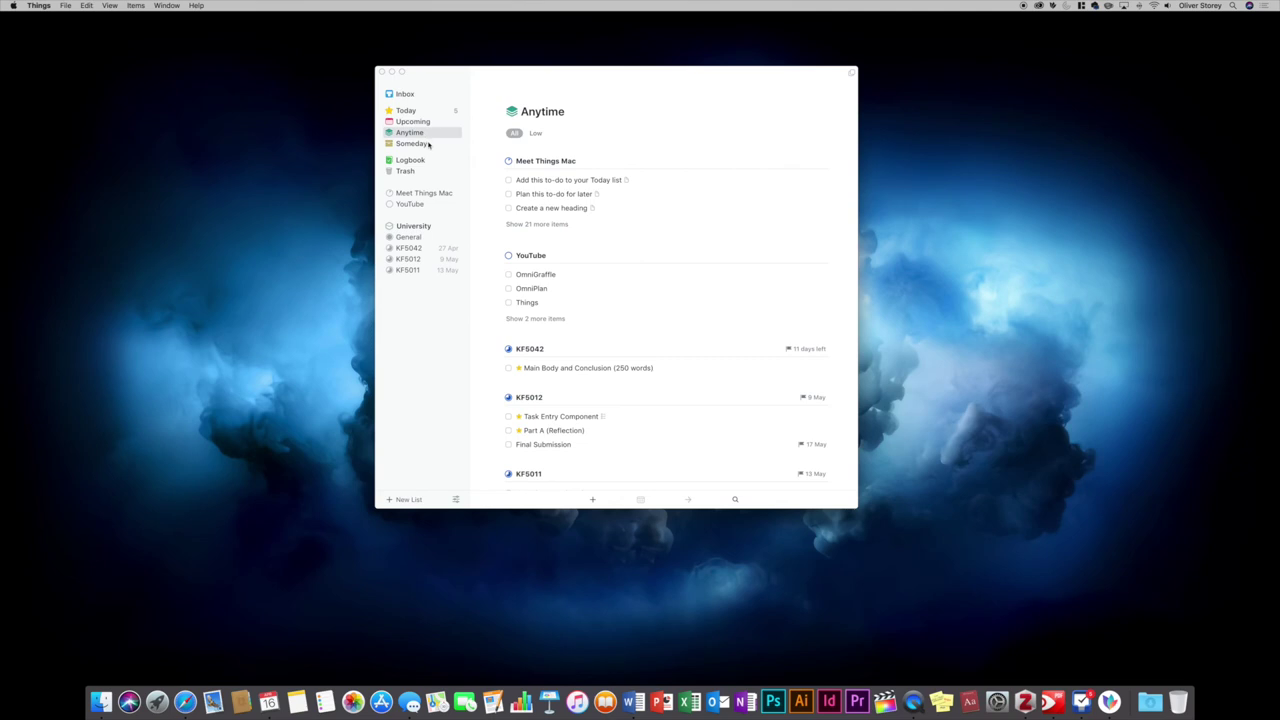
{"action": "left_click", "coordinate": [420, 144]}
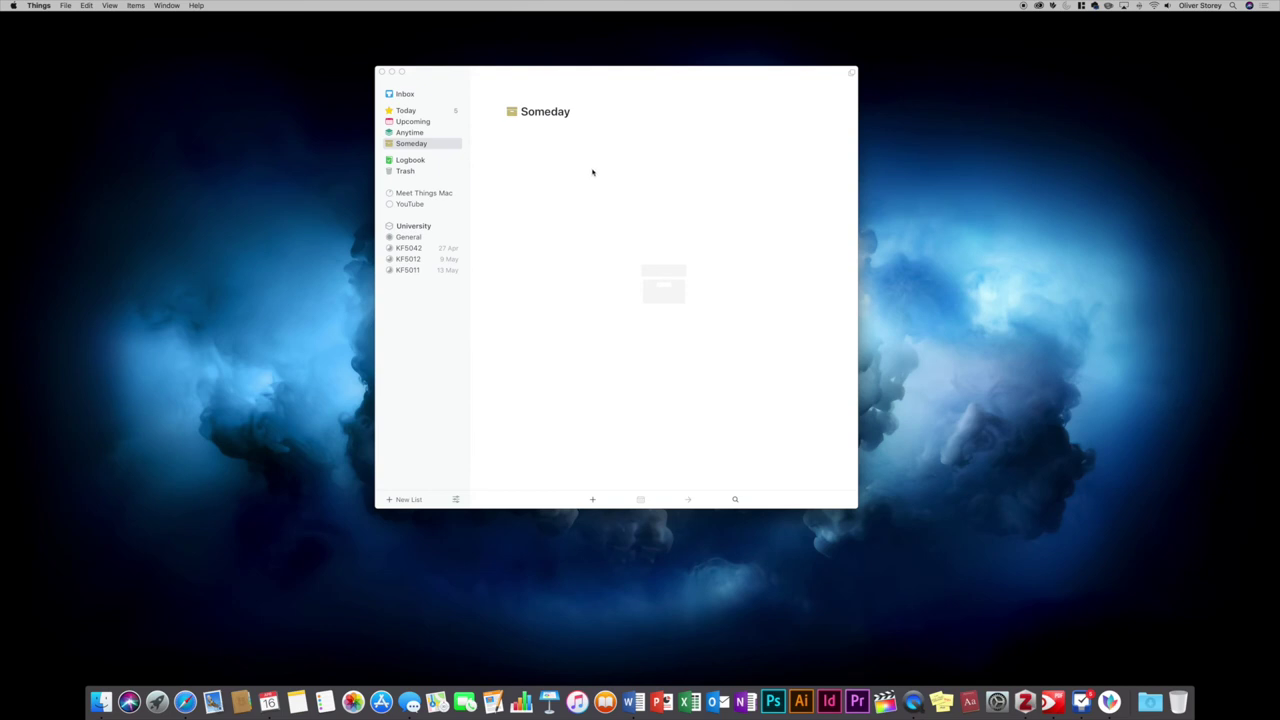
{"action": "left_click", "coordinate": [448, 163]}
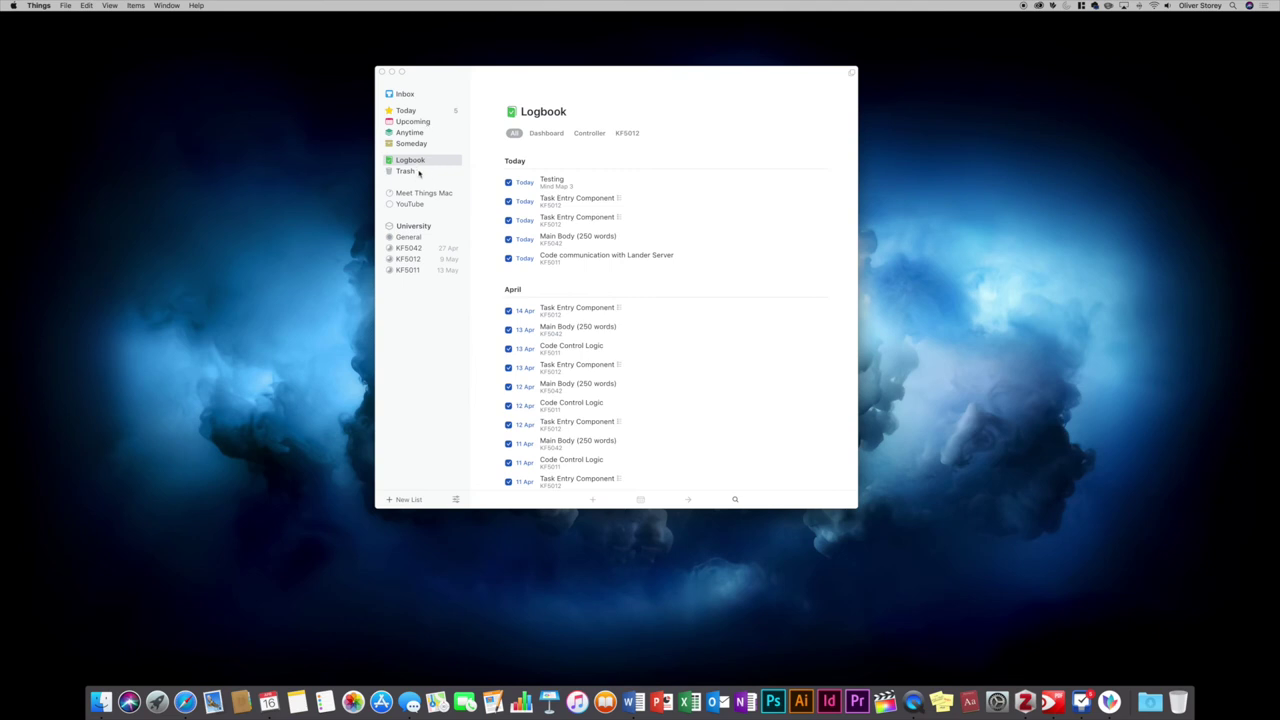
View the deleted items in the Trash, then go to the Meet Things Mac project
{"action": "left_click", "coordinate": [418, 172]}
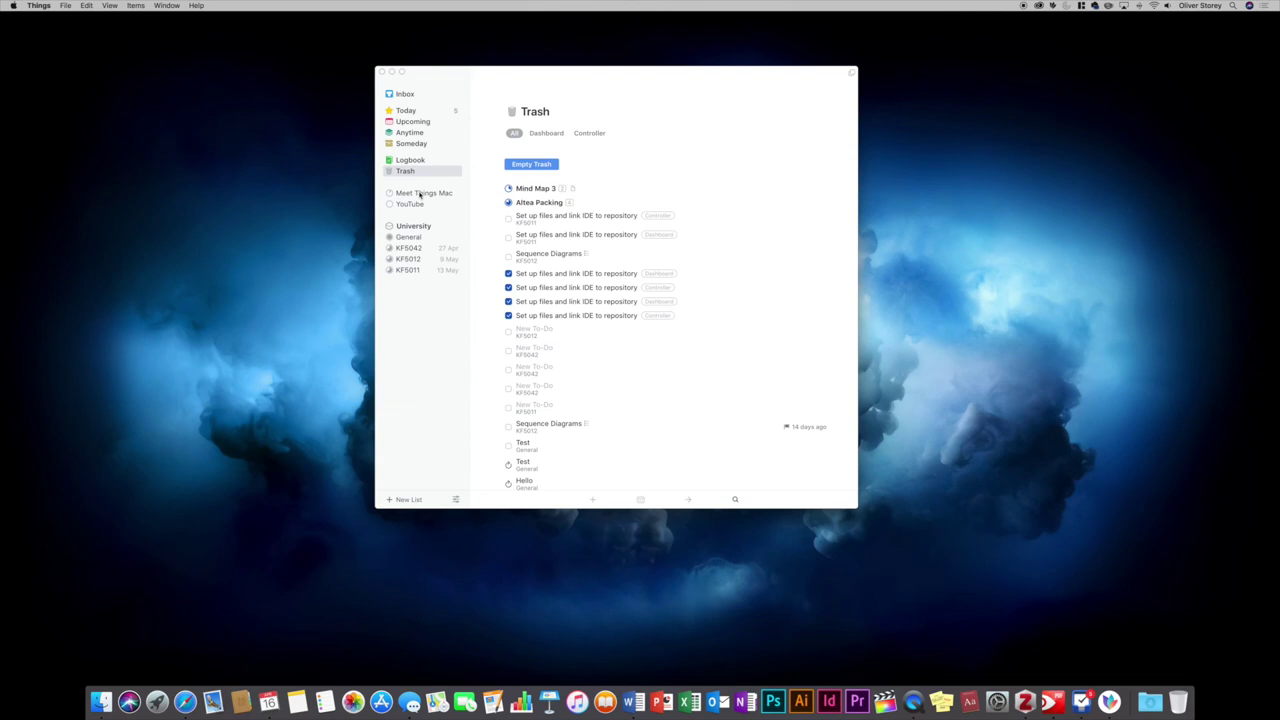
{"action": "left_click", "coordinate": [420, 194]}
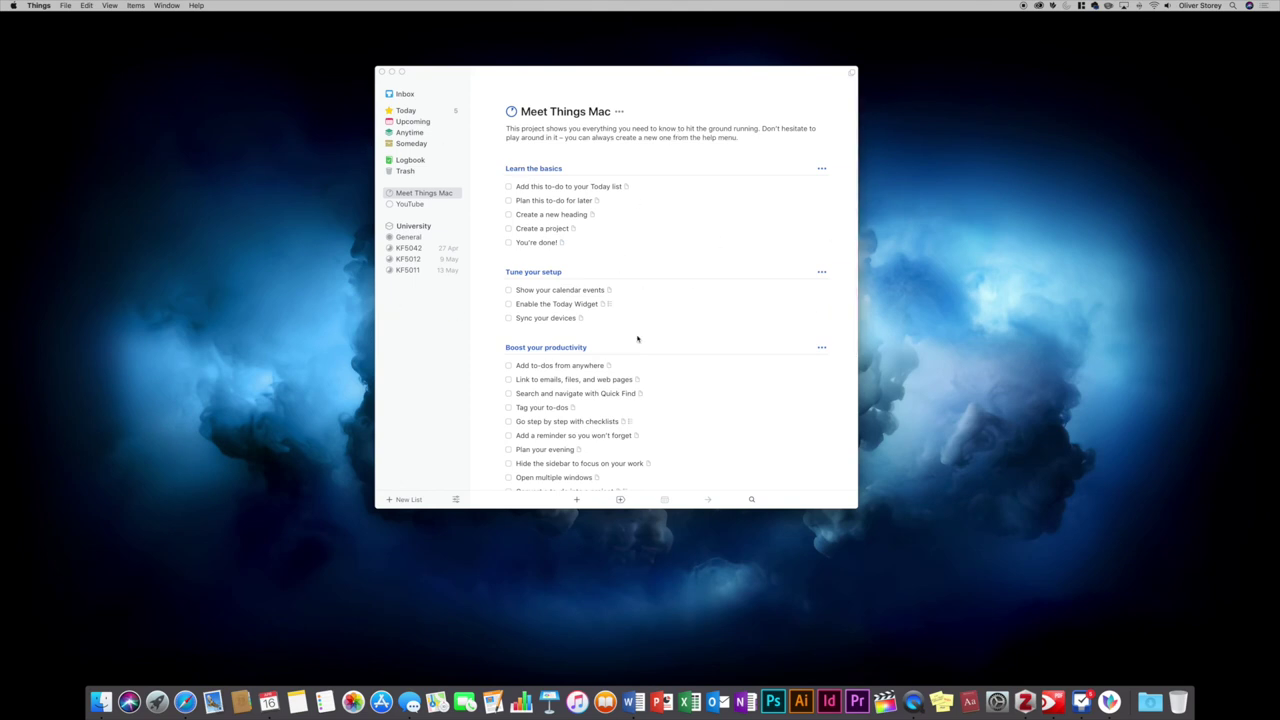
Open the 'Add this to-do to your Today list' to-do and set its date with a reminder
{"action": "left_click", "coordinate": [599, 189]}
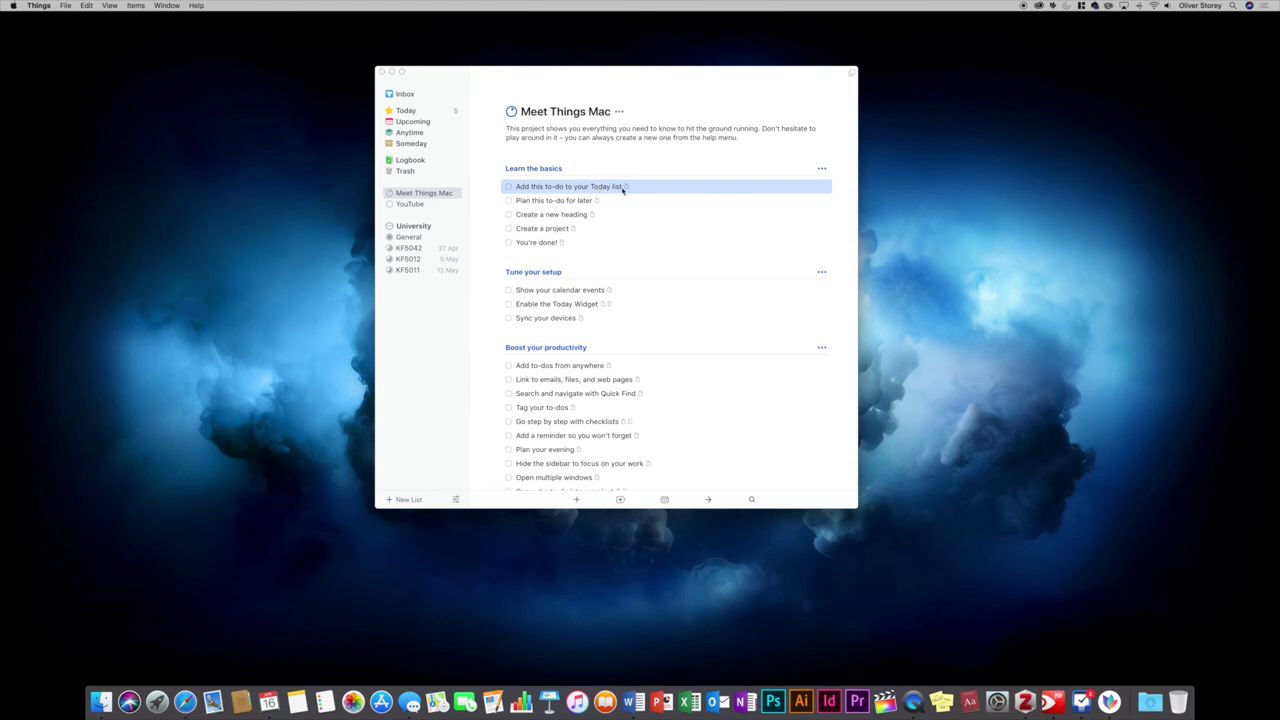
{"action": "double_click", "coordinate": [625, 188]}
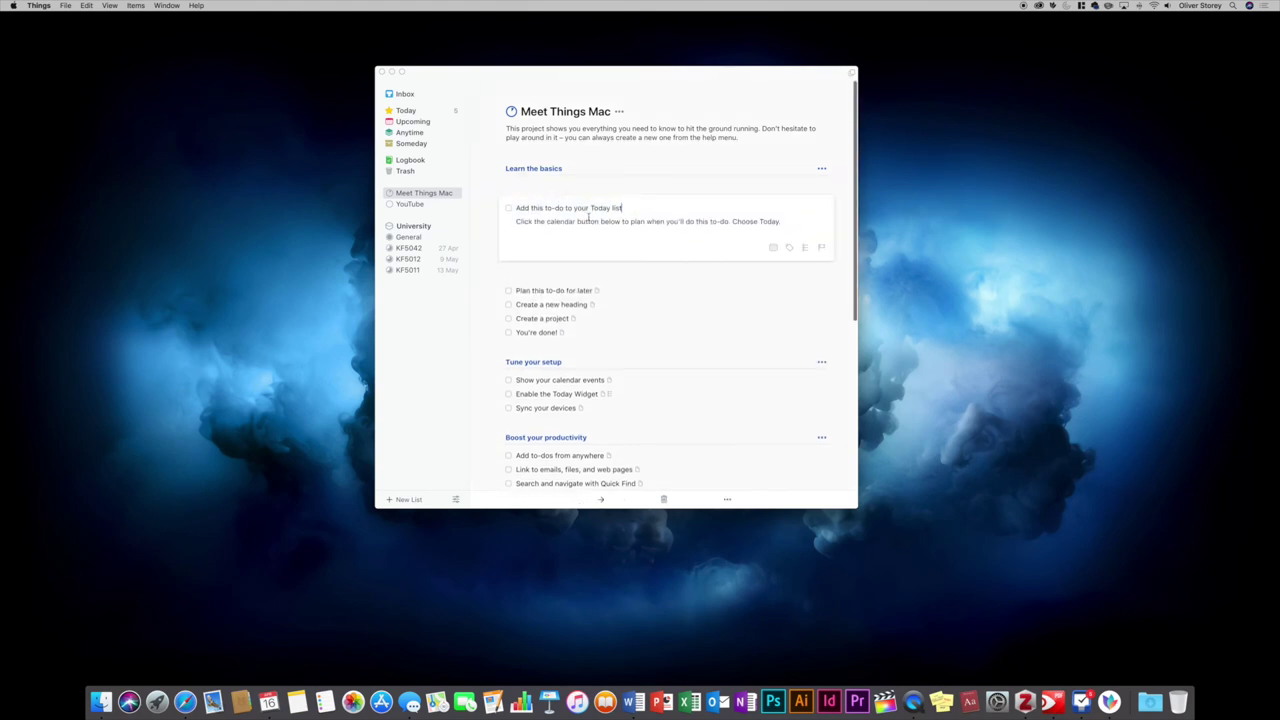
{"action": "left_click", "coordinate": [773, 248]}
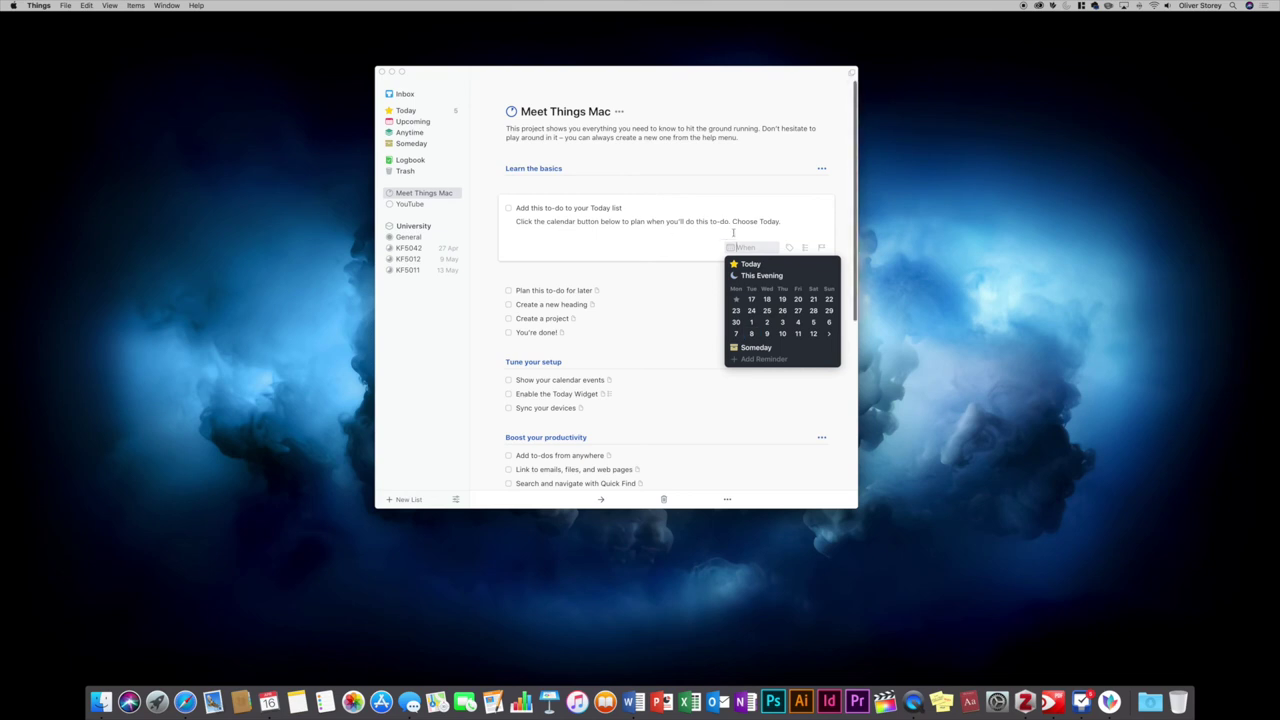
{"action": "left_click", "coordinate": [763, 359]}
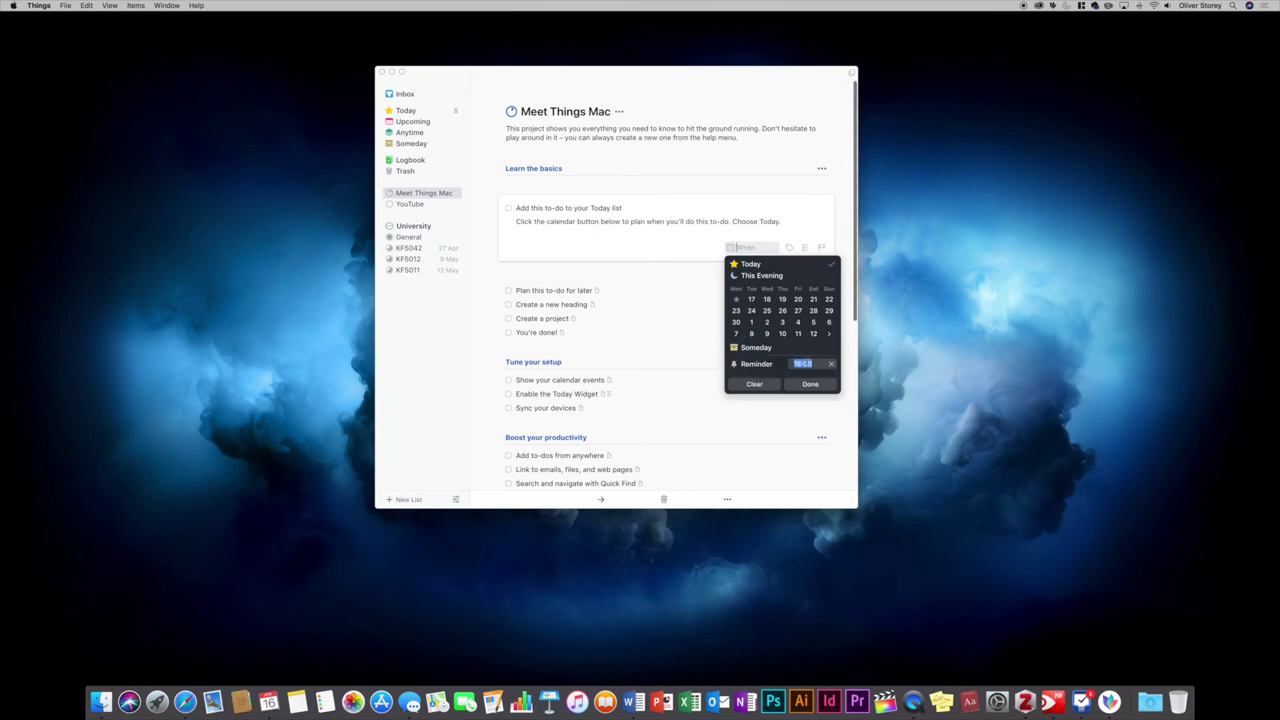
{"action": "left_click", "coordinate": [788, 385]}
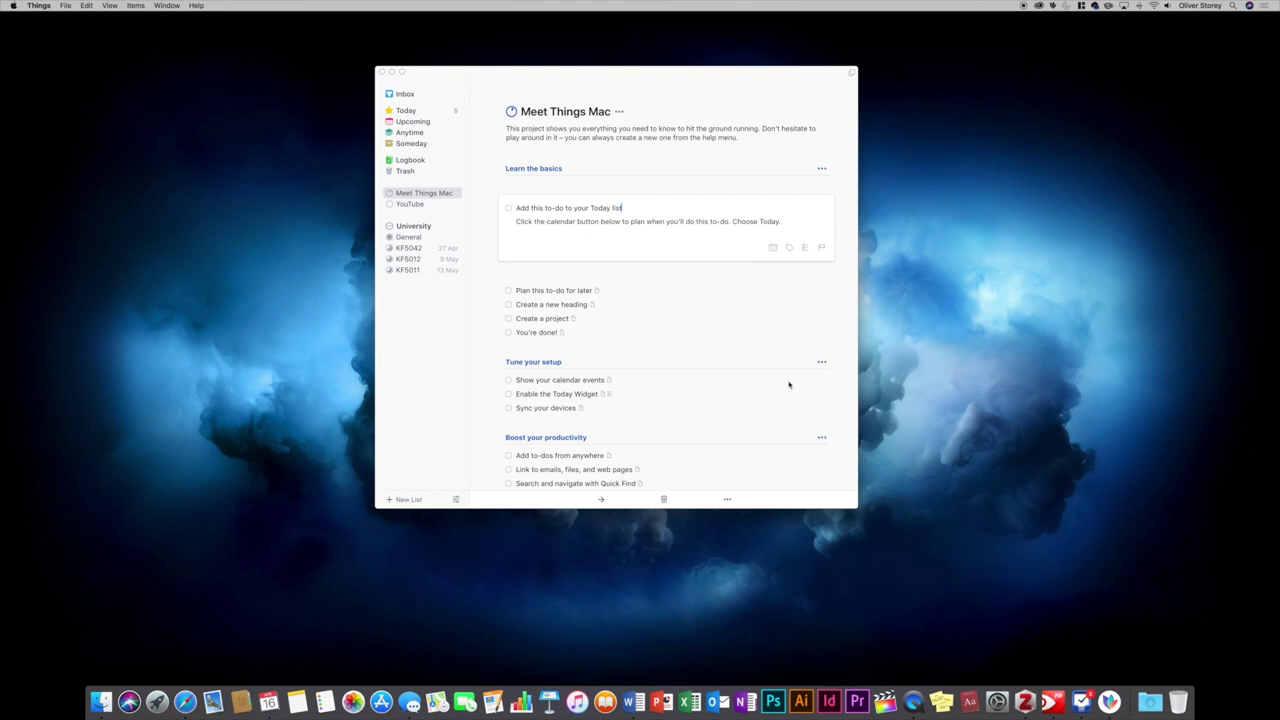
Add checklist item 'do this', set then remove a 17 April deadline, and close the card
{"action": "left_click", "coordinate": [805, 249]}
{"action": "type", "text": "do this"}
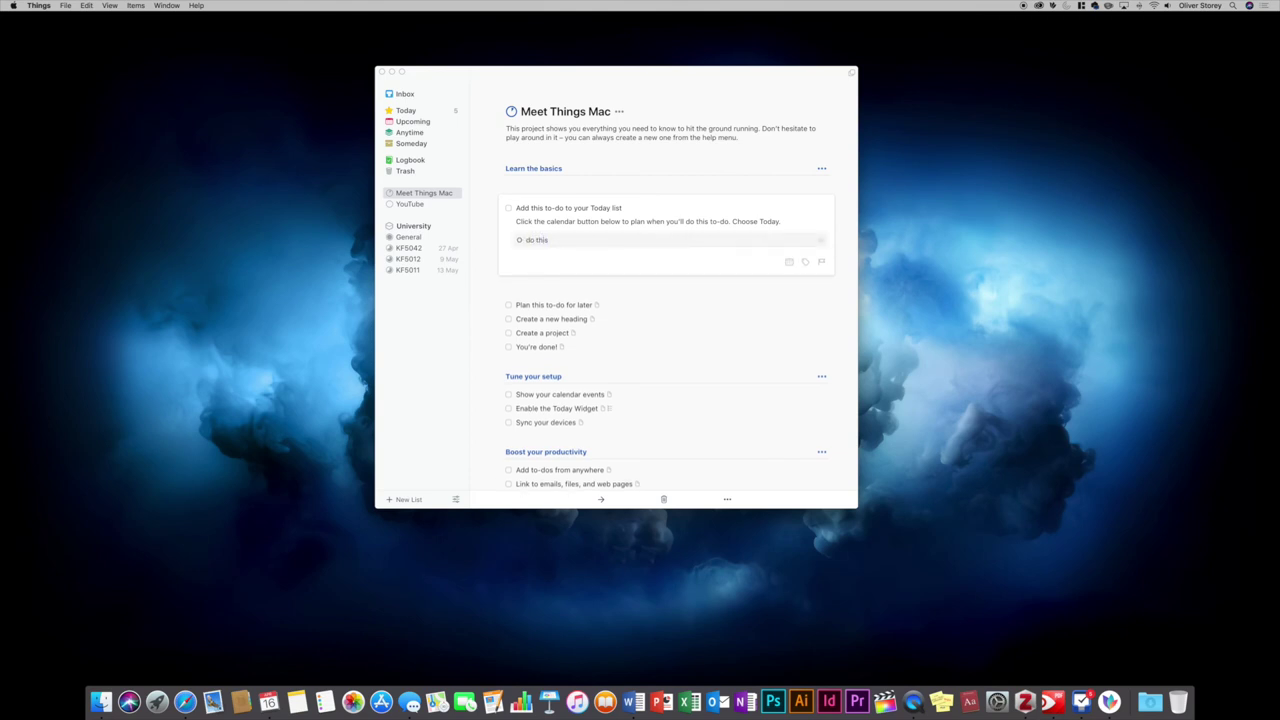
{"action": "left_click", "coordinate": [821, 261]}
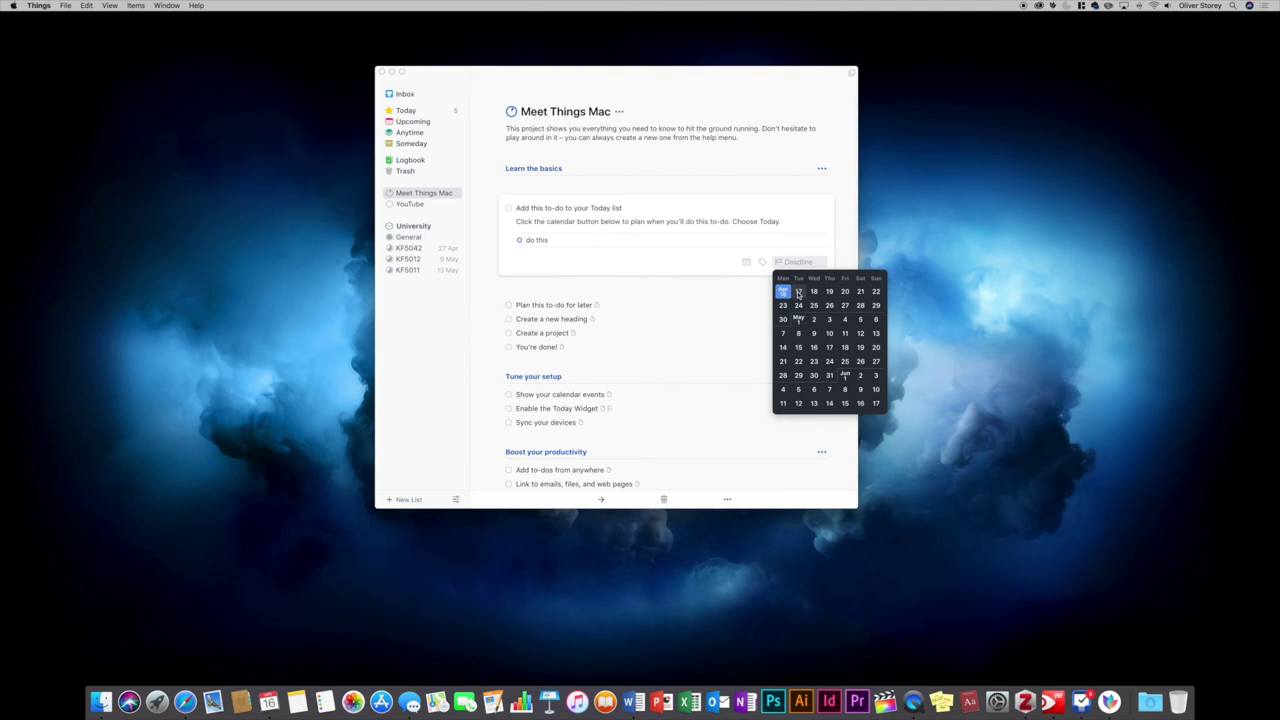
{"action": "left_click", "coordinate": [798, 292]}
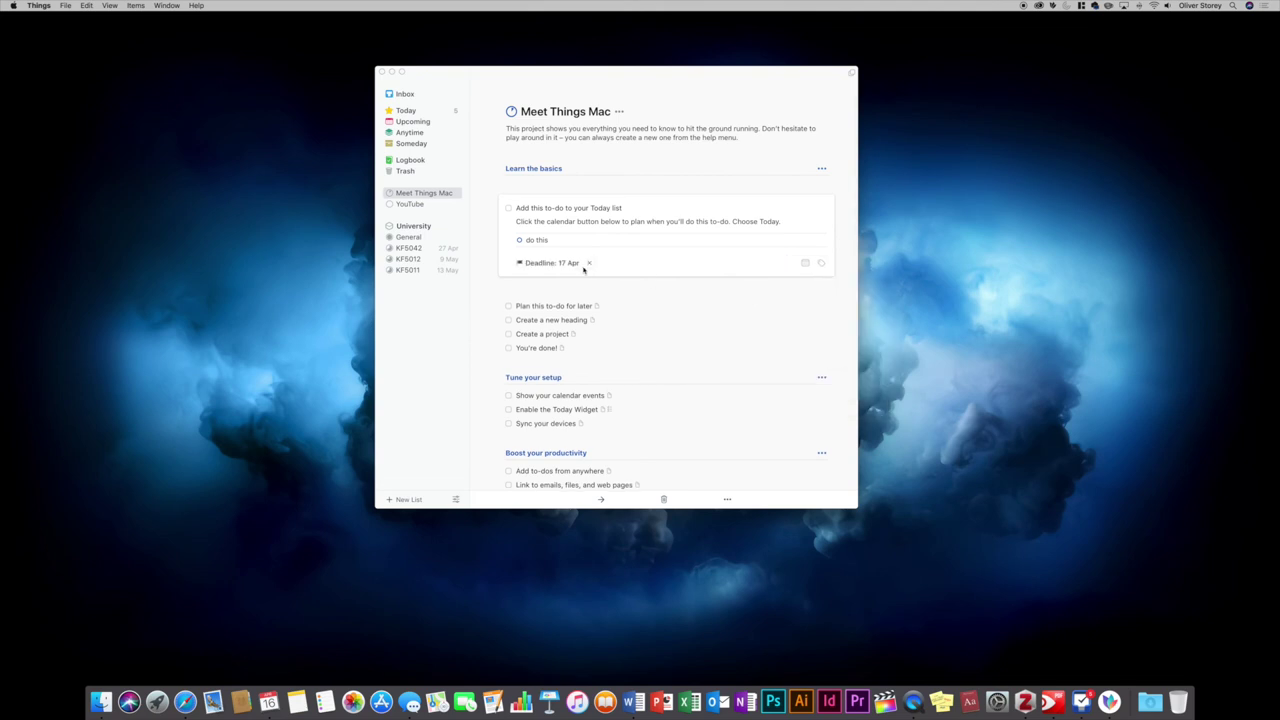
{"action": "left_click", "coordinate": [588, 264]}
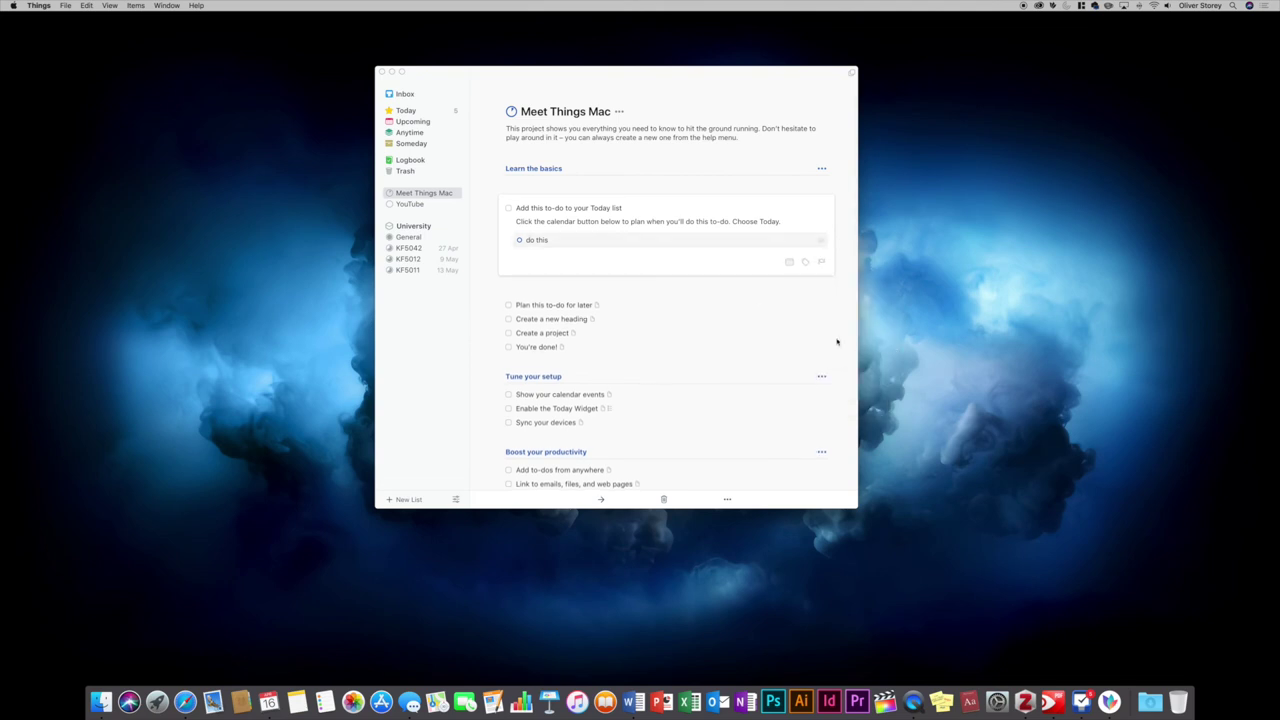
{"action": "left_click", "coordinate": [657, 285]}
Check the Learn the basics heading options, closing them without choosing anything
{"action": "scroll", "coordinate": [670, 318], "scroll_direction": "down", "scroll_amount": 2}
{"action": "scroll", "coordinate": [670, 318], "scroll_direction": "down", "scroll_amount": 3}
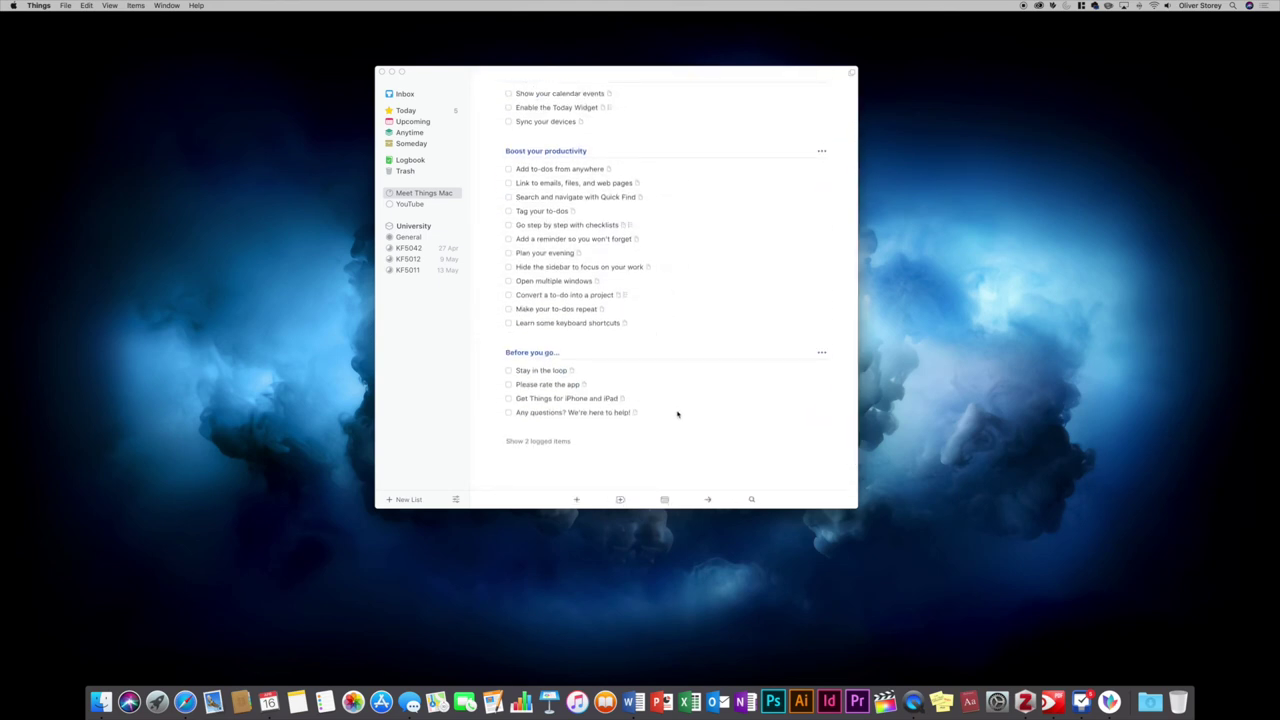
{"action": "scroll", "coordinate": [709, 263], "scroll_direction": "up", "scroll_amount": 5}
{"action": "left_click", "coordinate": [821, 160]}
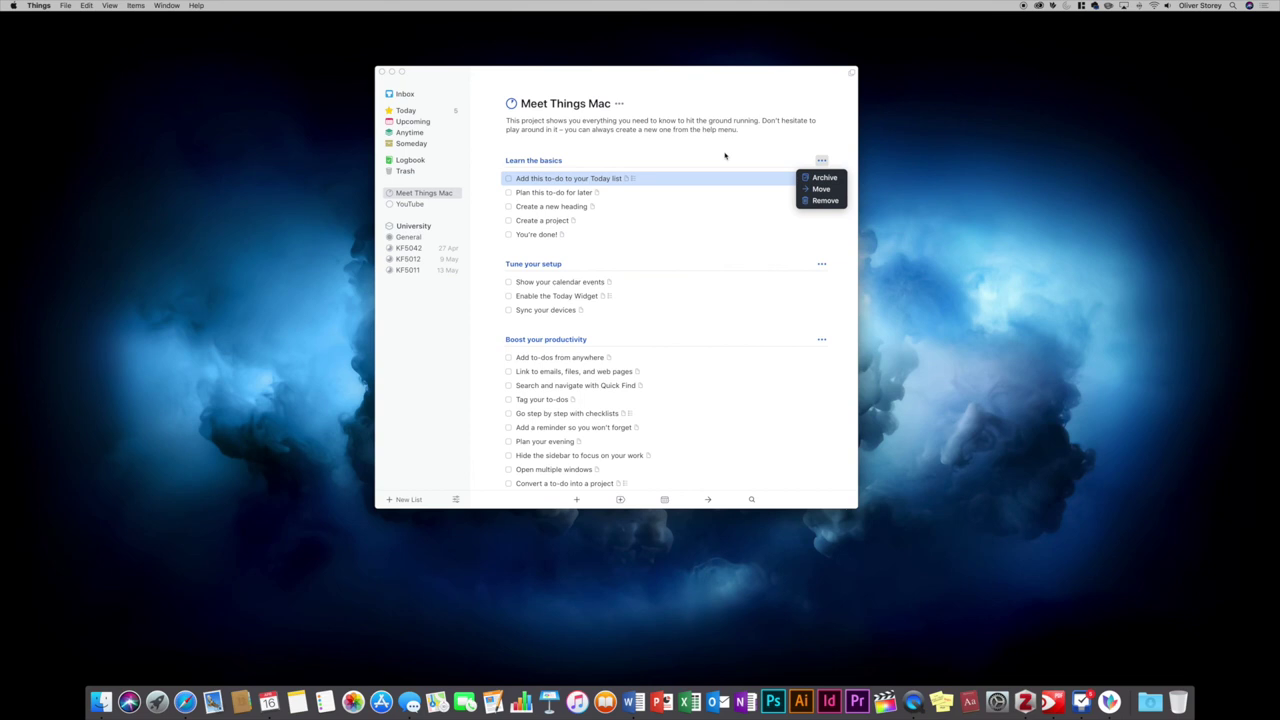
{"action": "left_click", "coordinate": [725, 155]}
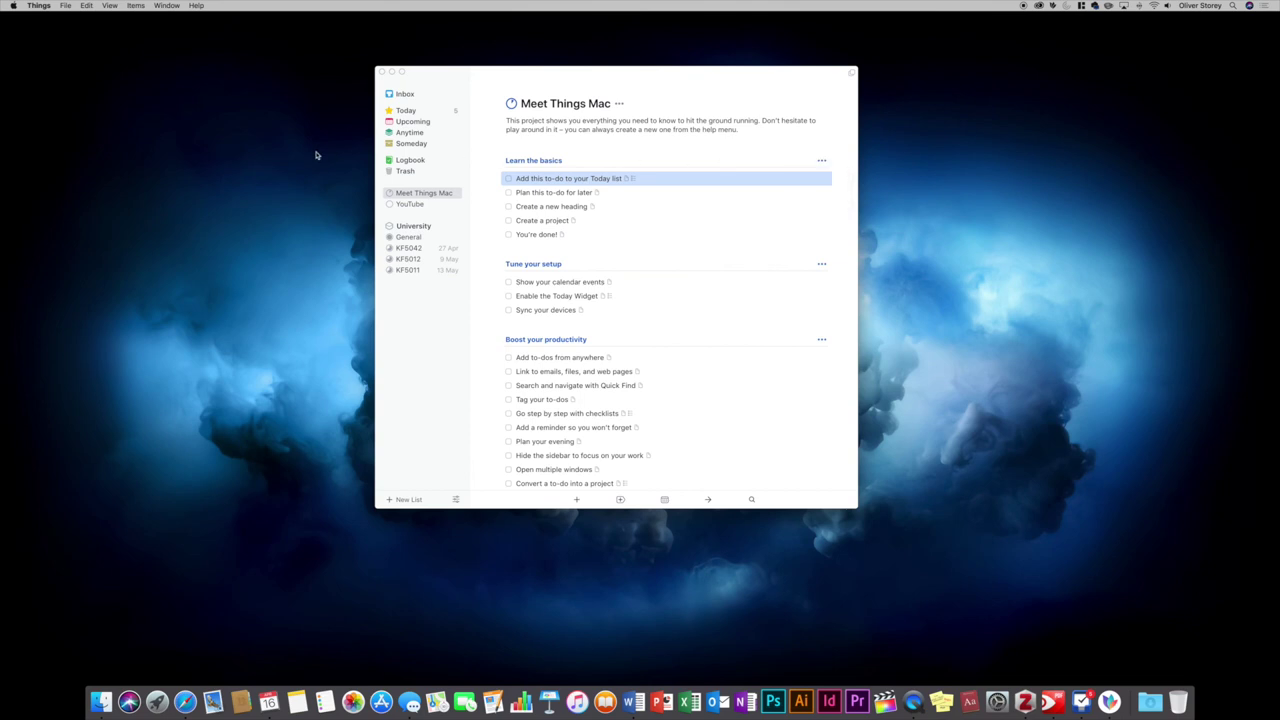
{"action": "scroll", "coordinate": [731, 193], "scroll_direction": "up", "scroll_amount": 1}
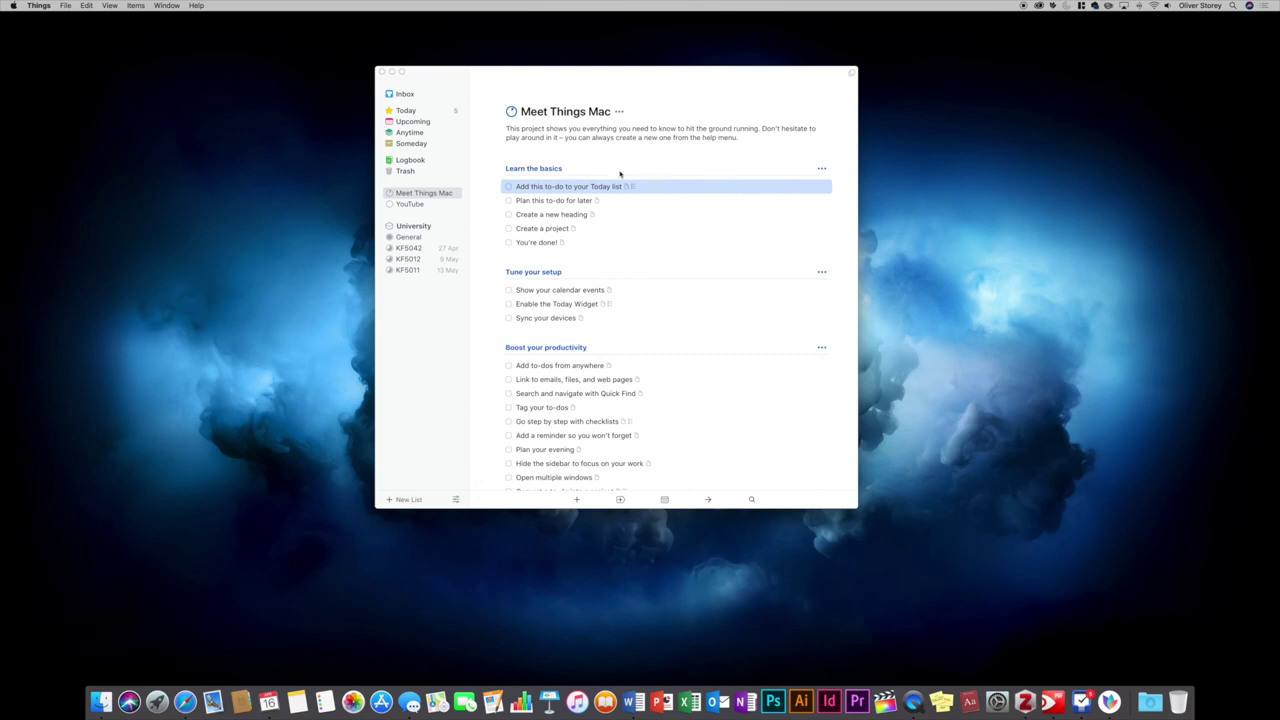
Complete five Meet Things to-dos, from Add to Today through Enable the Today Widget, then view University
{"action": "left_click", "coordinate": [508, 187]}
{"action": "left_click", "coordinate": [508, 201]}
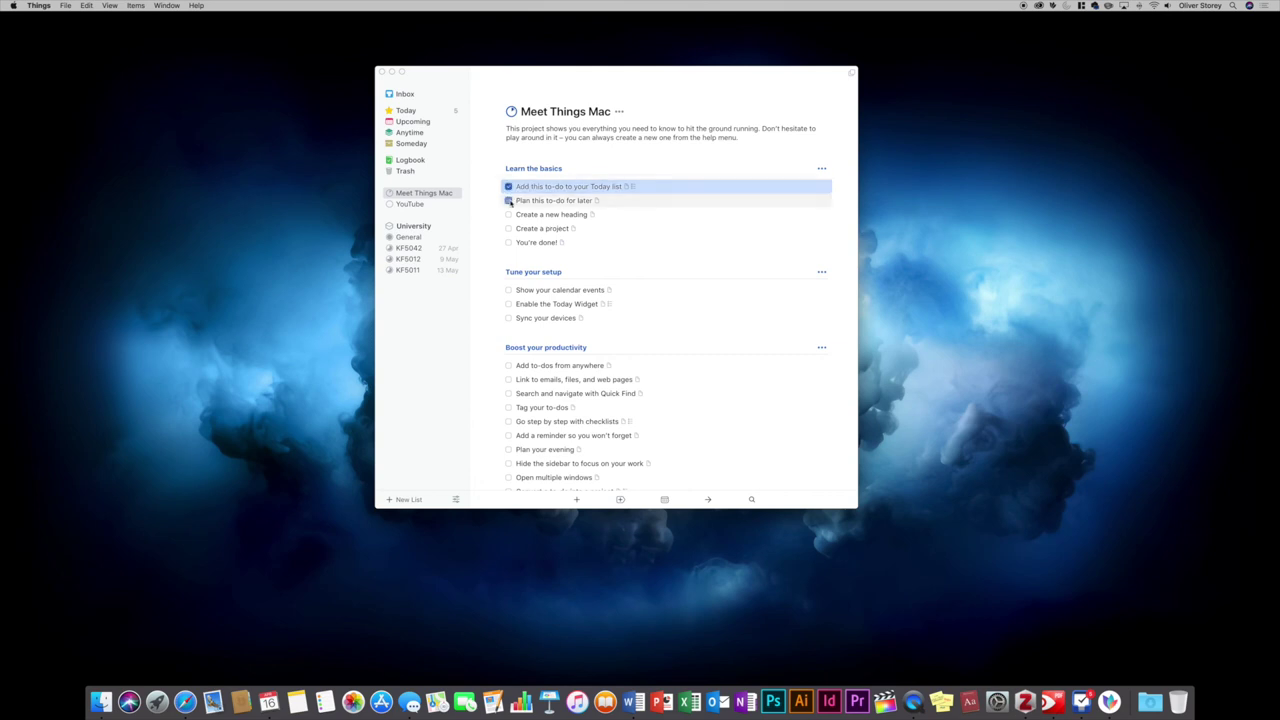
{"action": "left_click", "coordinate": [508, 215]}
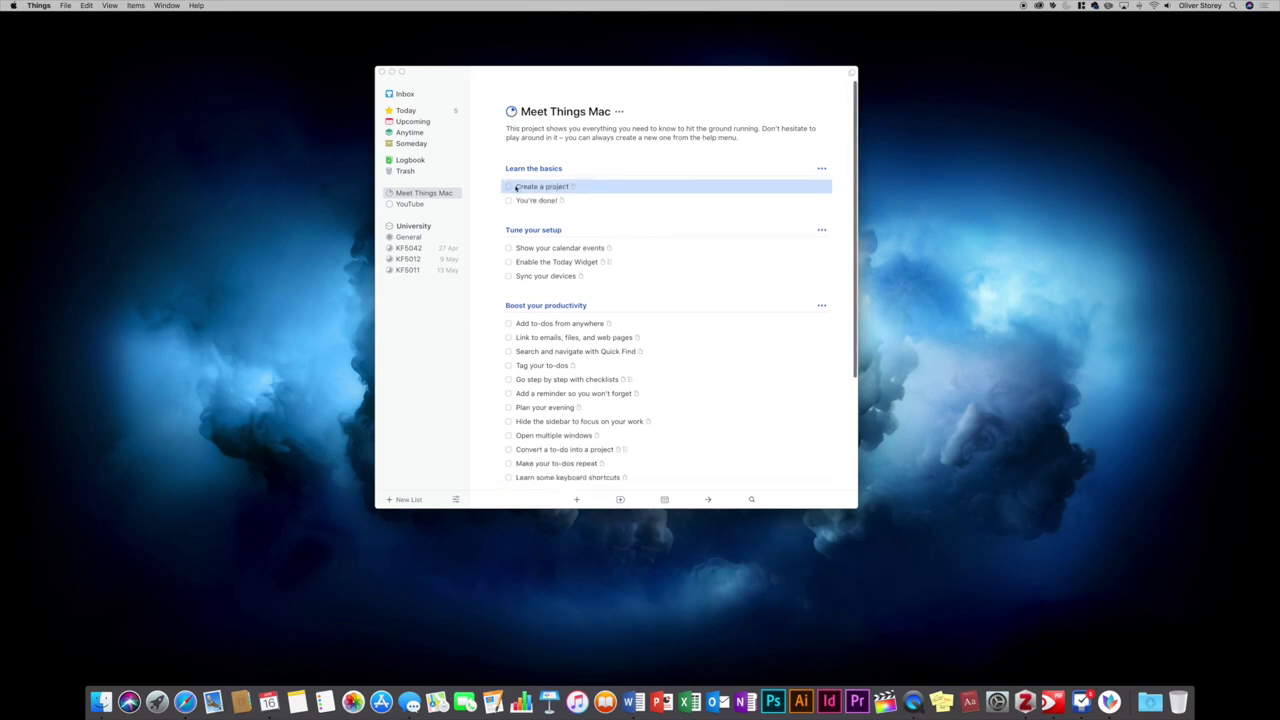
{"action": "left_click", "coordinate": [508, 248]}
{"action": "left_click", "coordinate": [508, 262]}
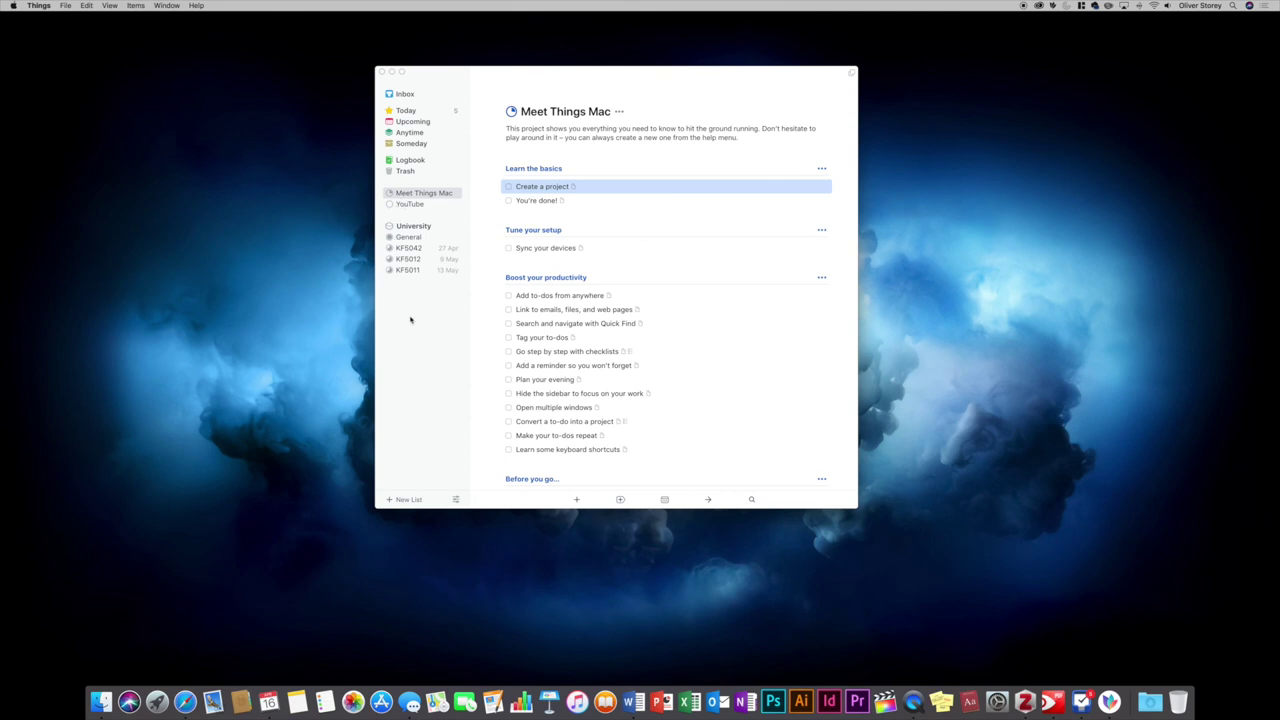
{"action": "left_click", "coordinate": [413, 226]}
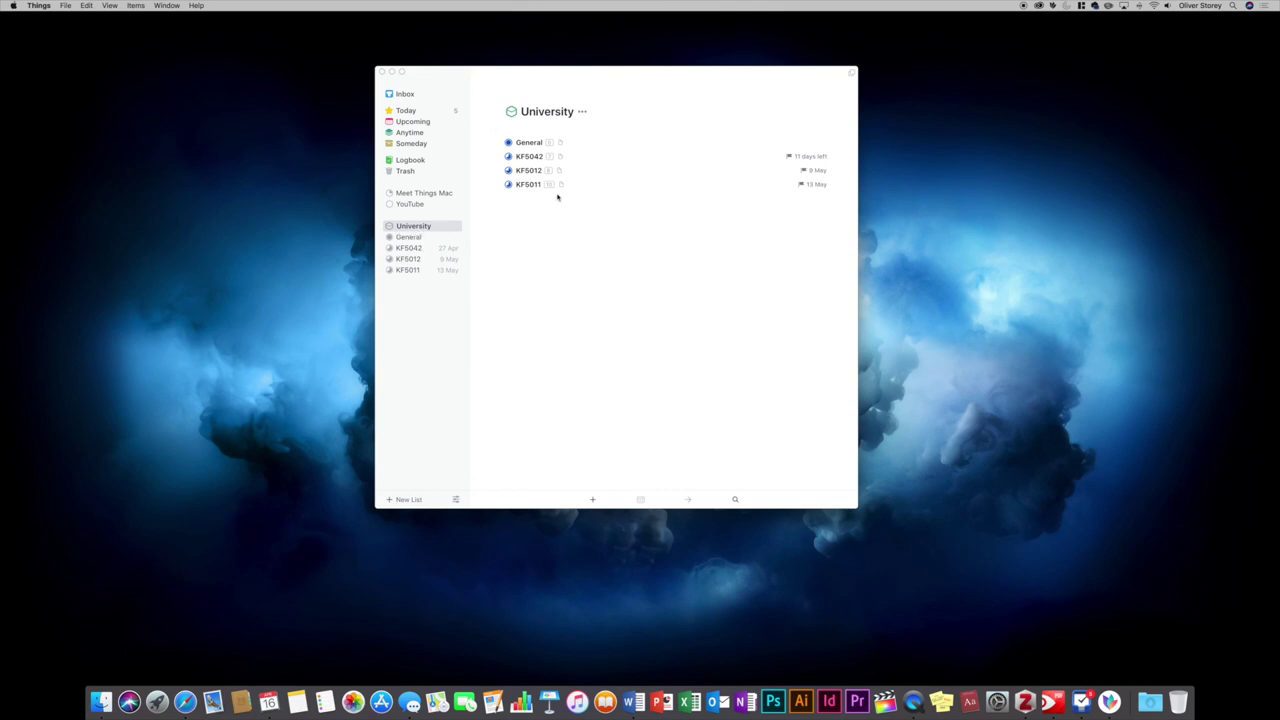
Open the KF5042 project under University to see its Individual Critical Review to-dos
{"action": "left_click", "coordinate": [420, 250]}
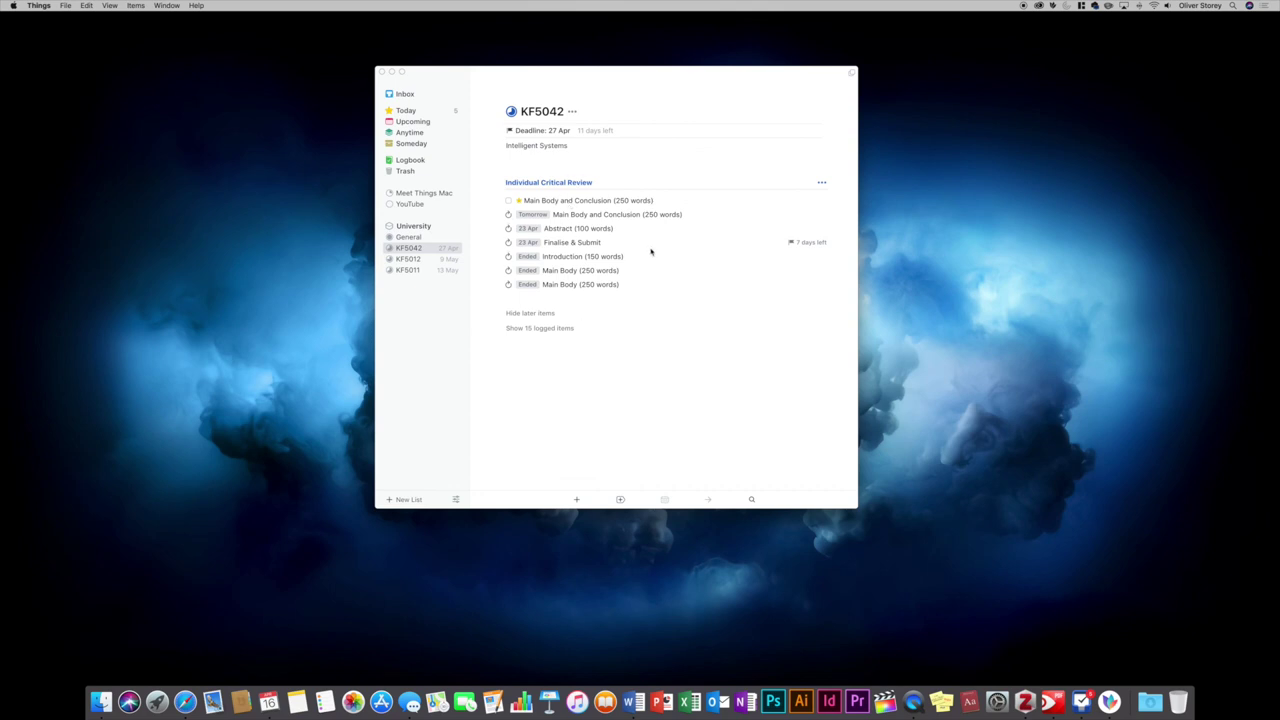
{"action": "left_click", "coordinate": [595, 216]}
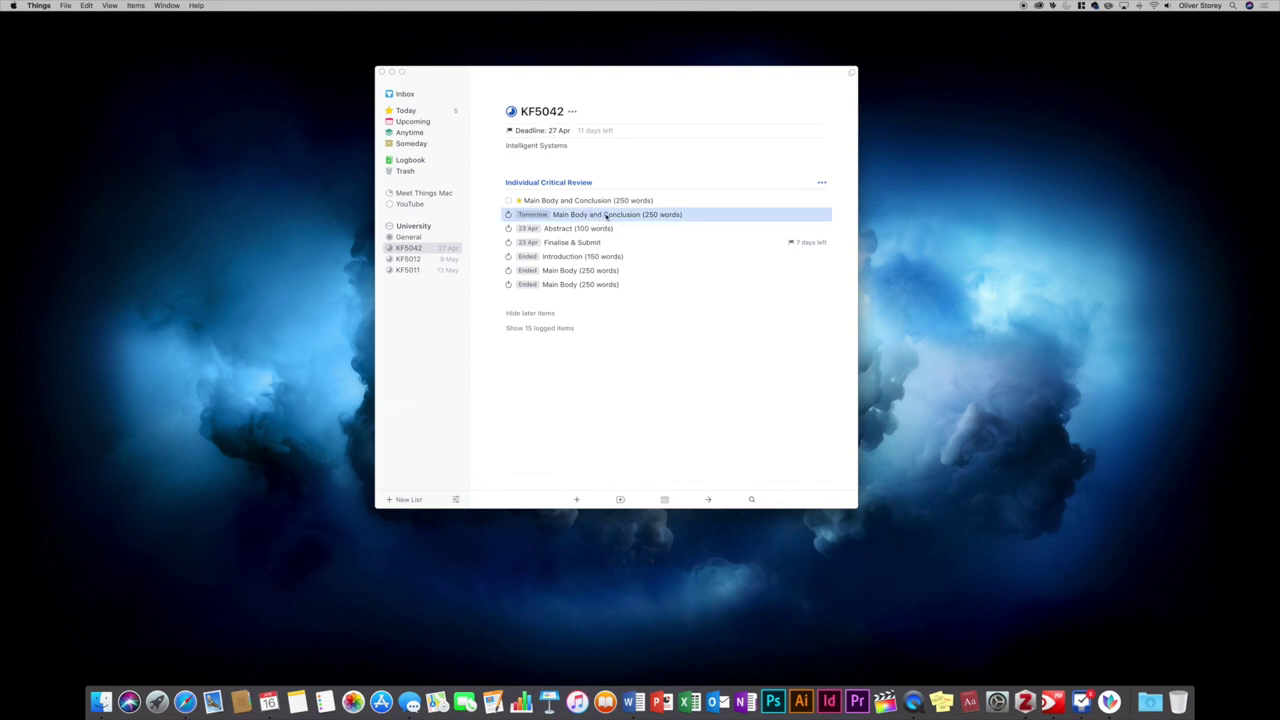
{"action": "double_click", "coordinate": [605, 216]}
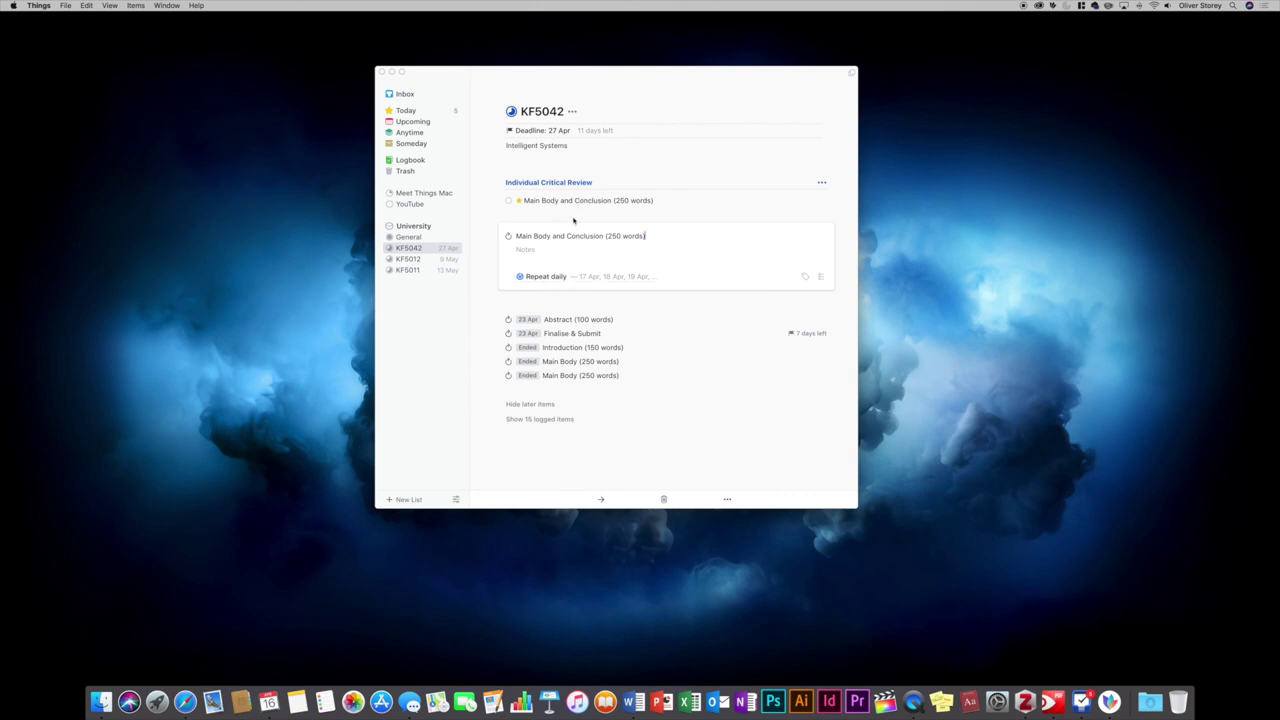
{"action": "key", "text": "Escape"}
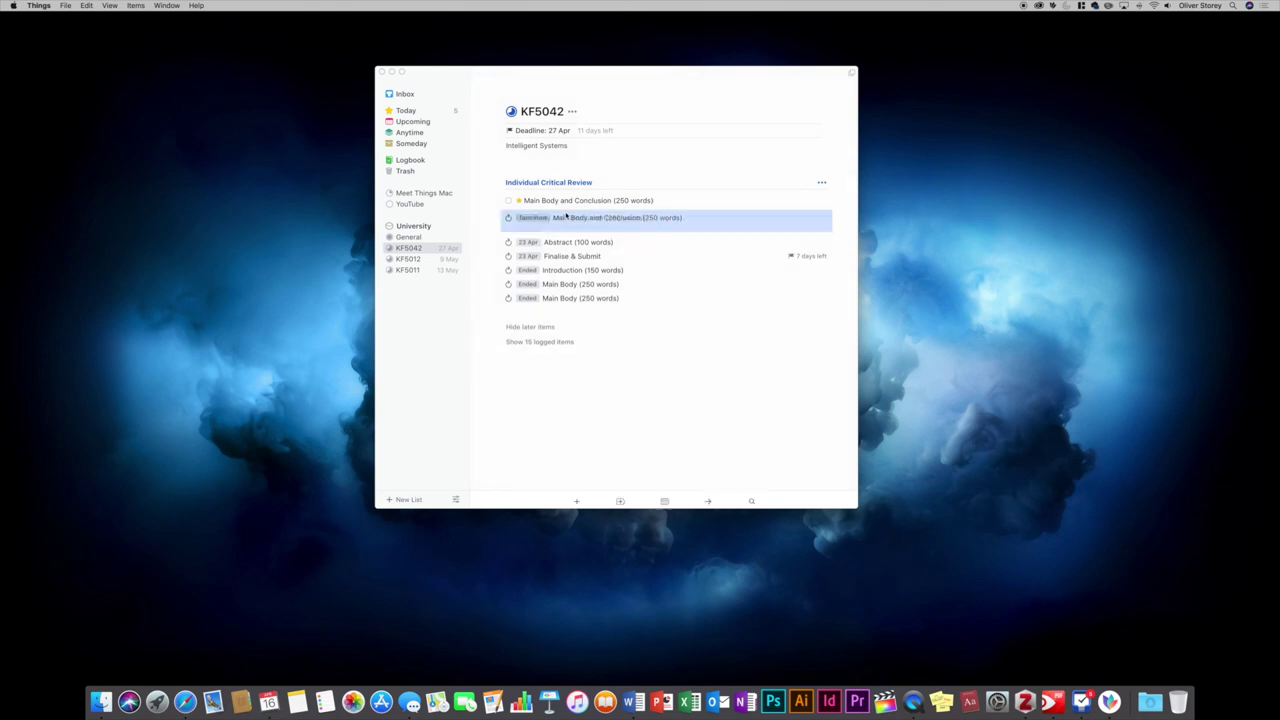
{"action": "right_click", "coordinate": [572, 202]}
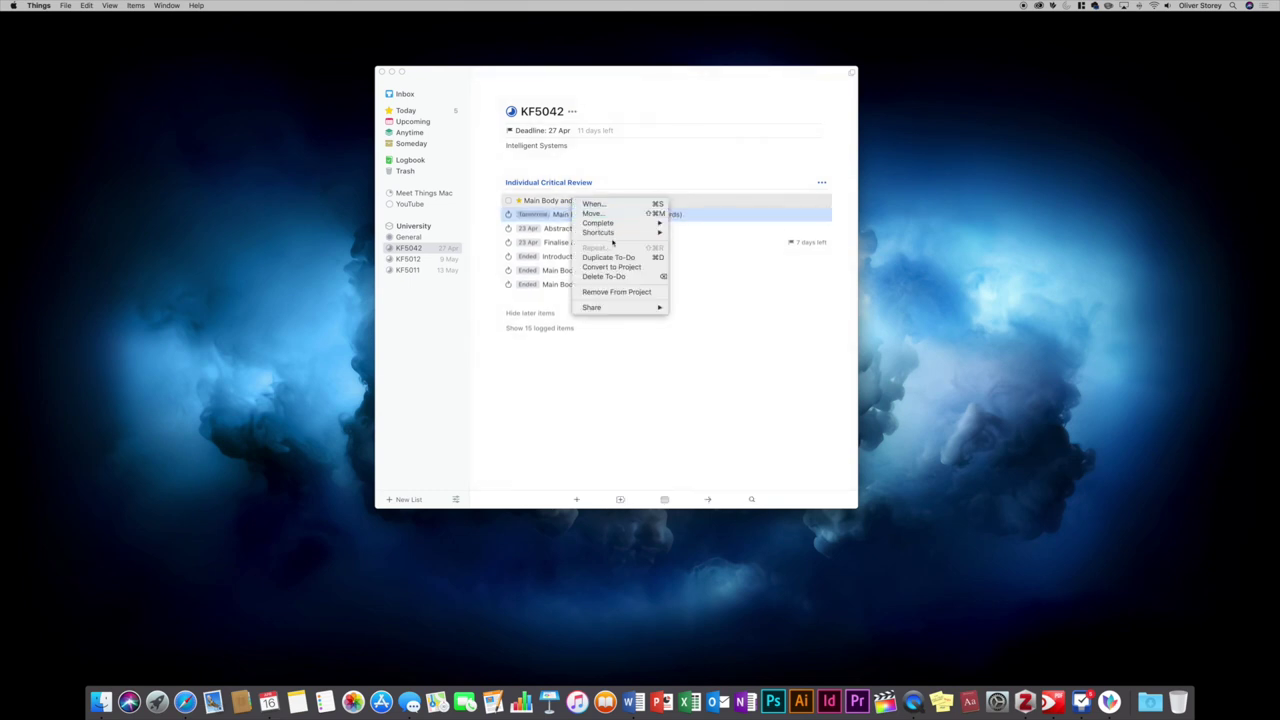
{"action": "left_click", "coordinate": [553, 202]}
{"action": "left_click", "coordinate": [578, 201]}
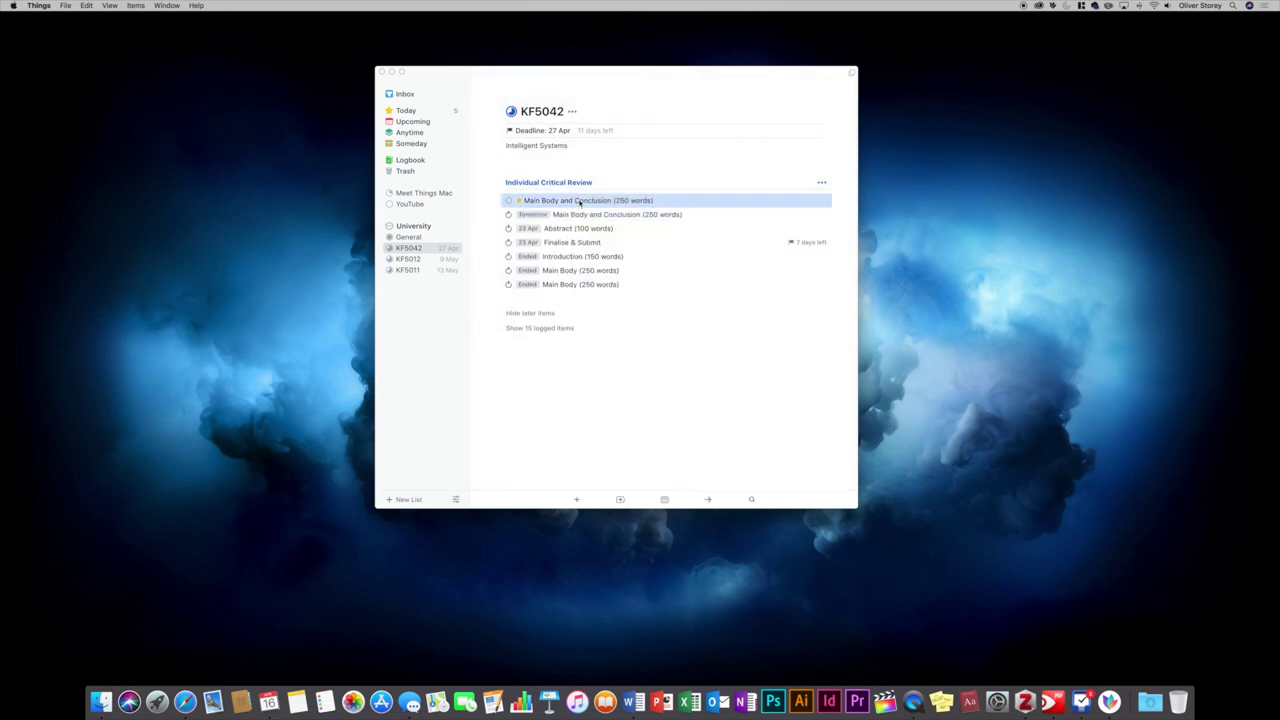
{"action": "right_click", "coordinate": [582, 201]}
{"action": "left_click", "coordinate": [686, 374]}
{"action": "left_click", "coordinate": [603, 216]}
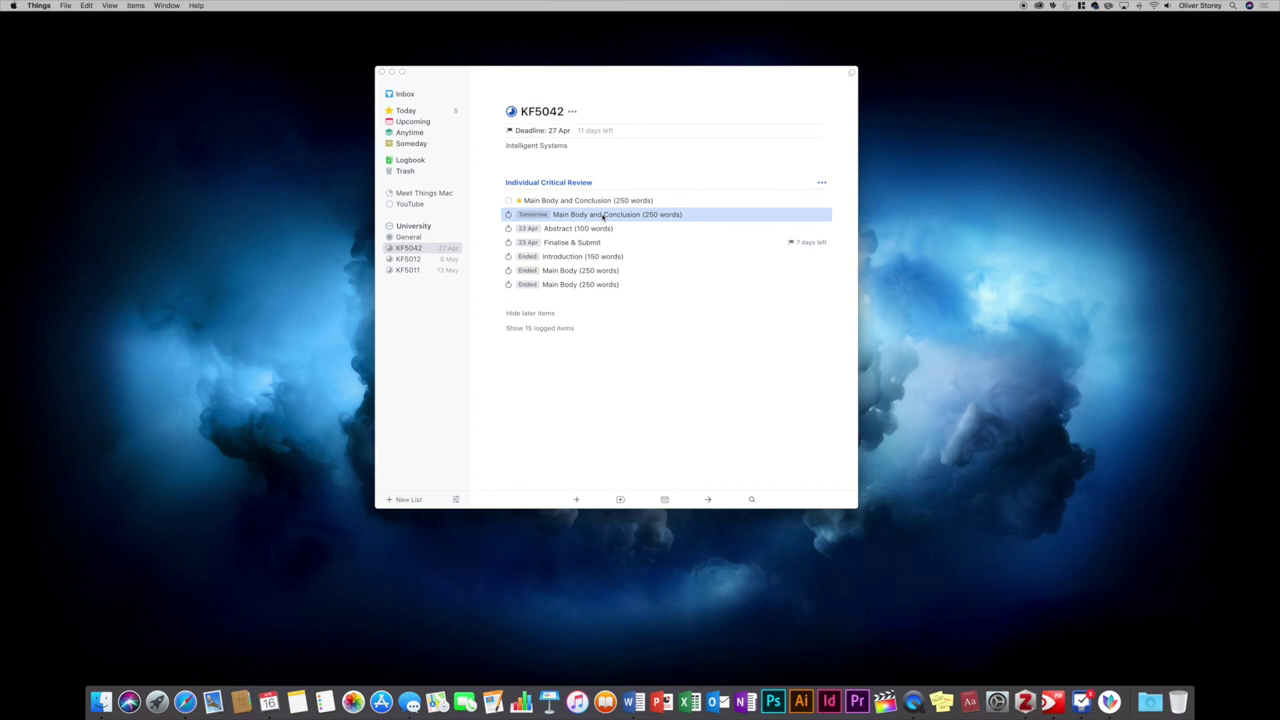
{"action": "double_click", "coordinate": [603, 216]}
{"action": "left_click", "coordinate": [558, 278]}
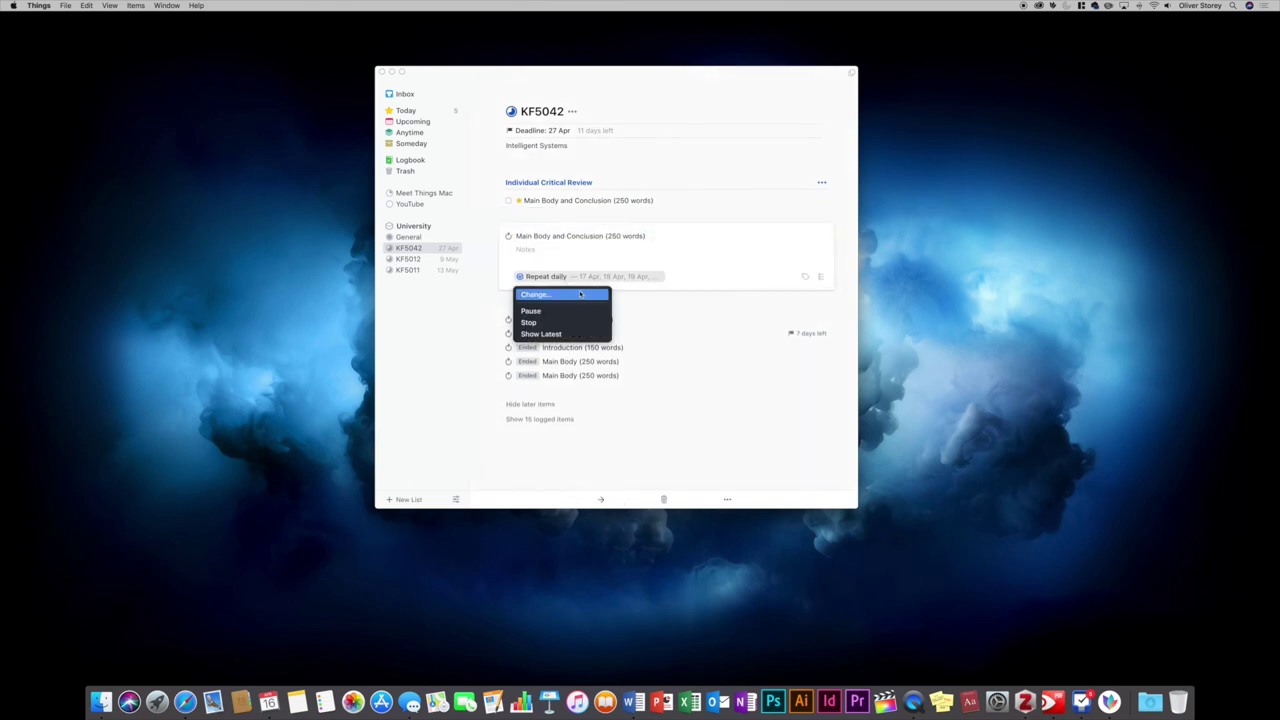
{"action": "left_click", "coordinate": [581, 295]}
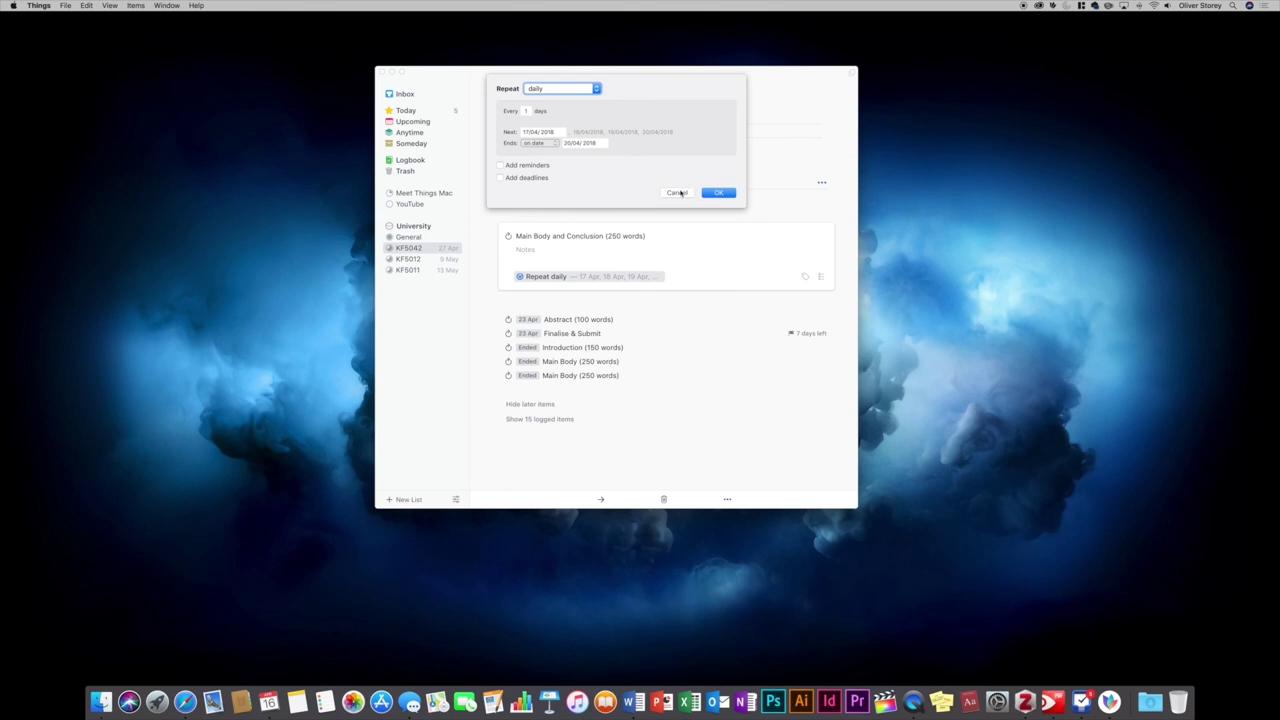
{"action": "left_click", "coordinate": [679, 193]}
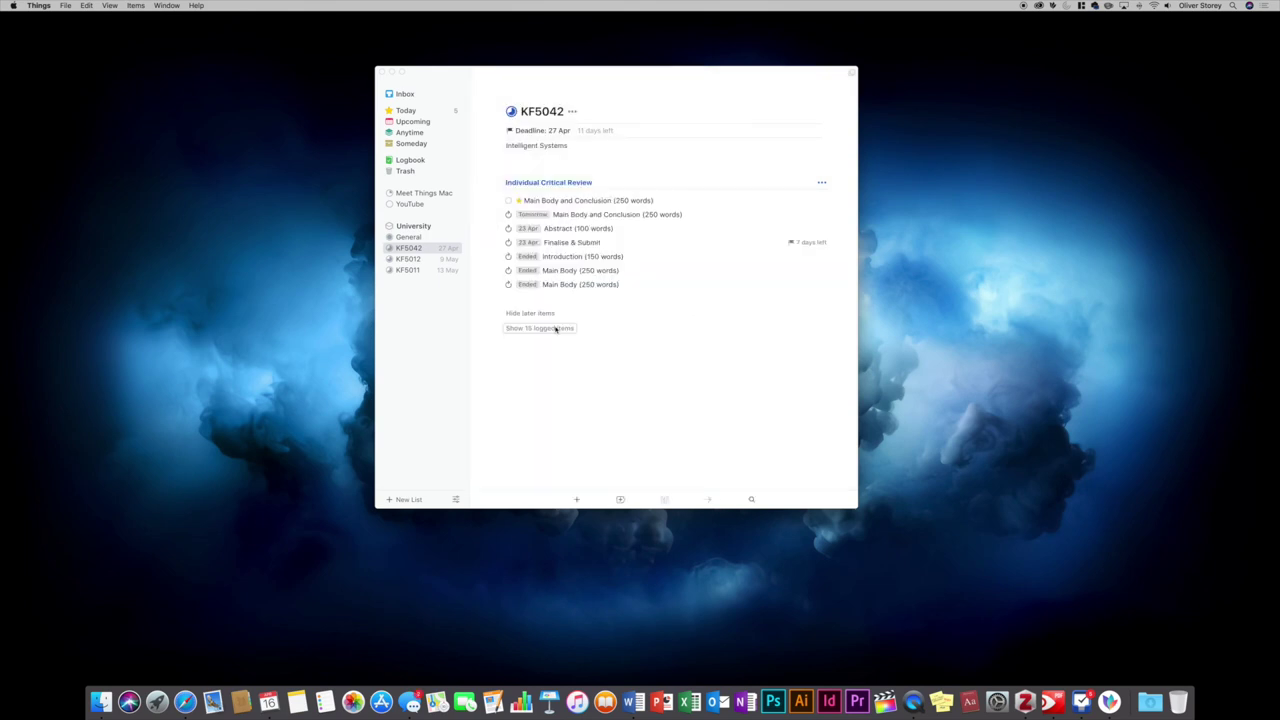